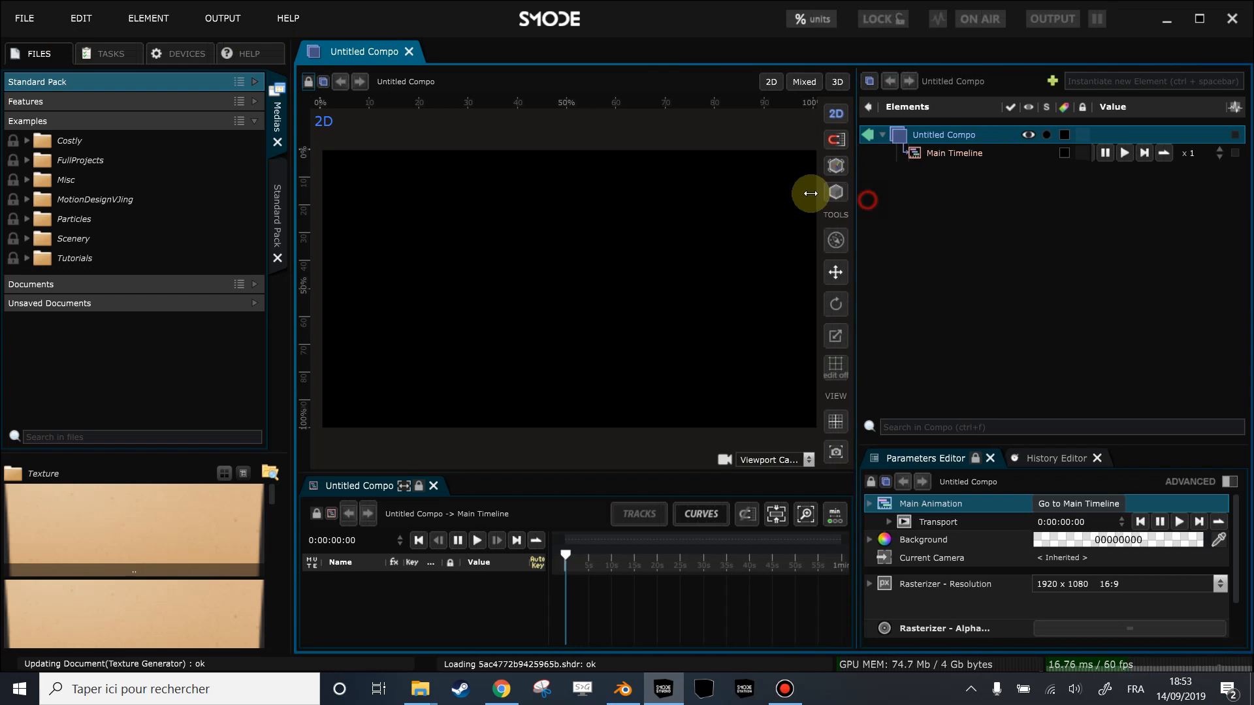
# Add a circle shape layer to the composition
pyautogui.rightClick(824, 189)
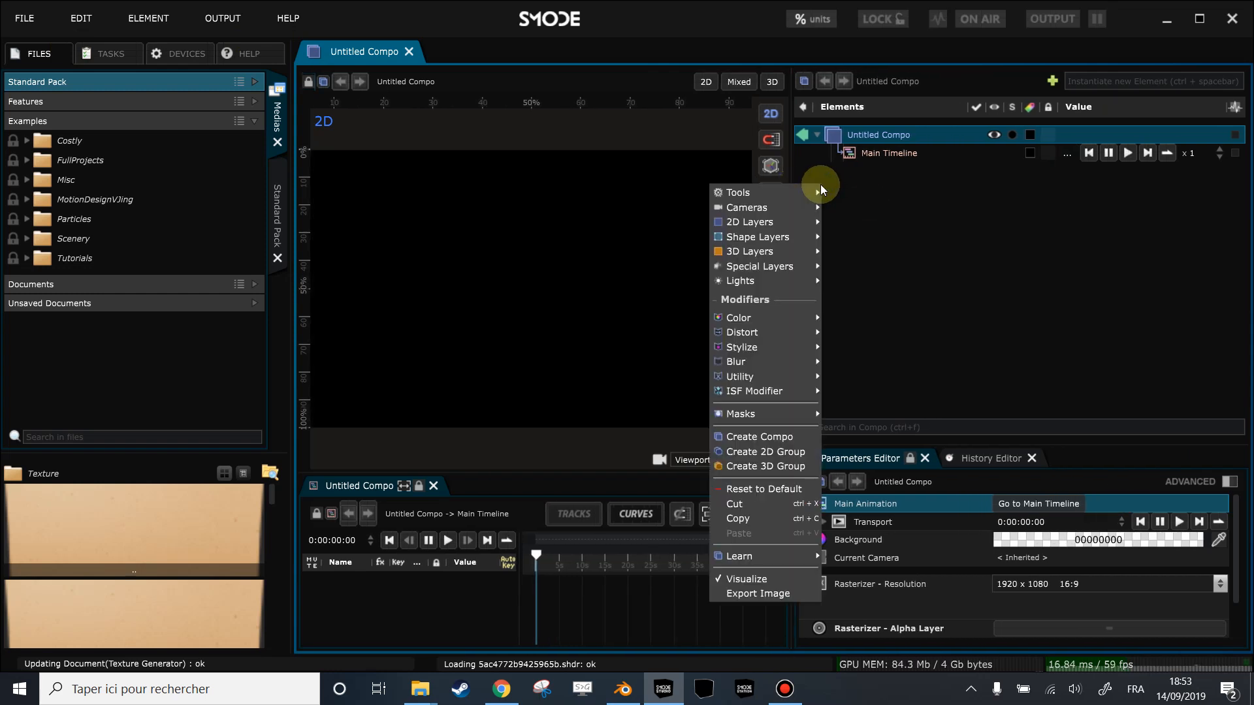
pyautogui.moveTo(781, 244)
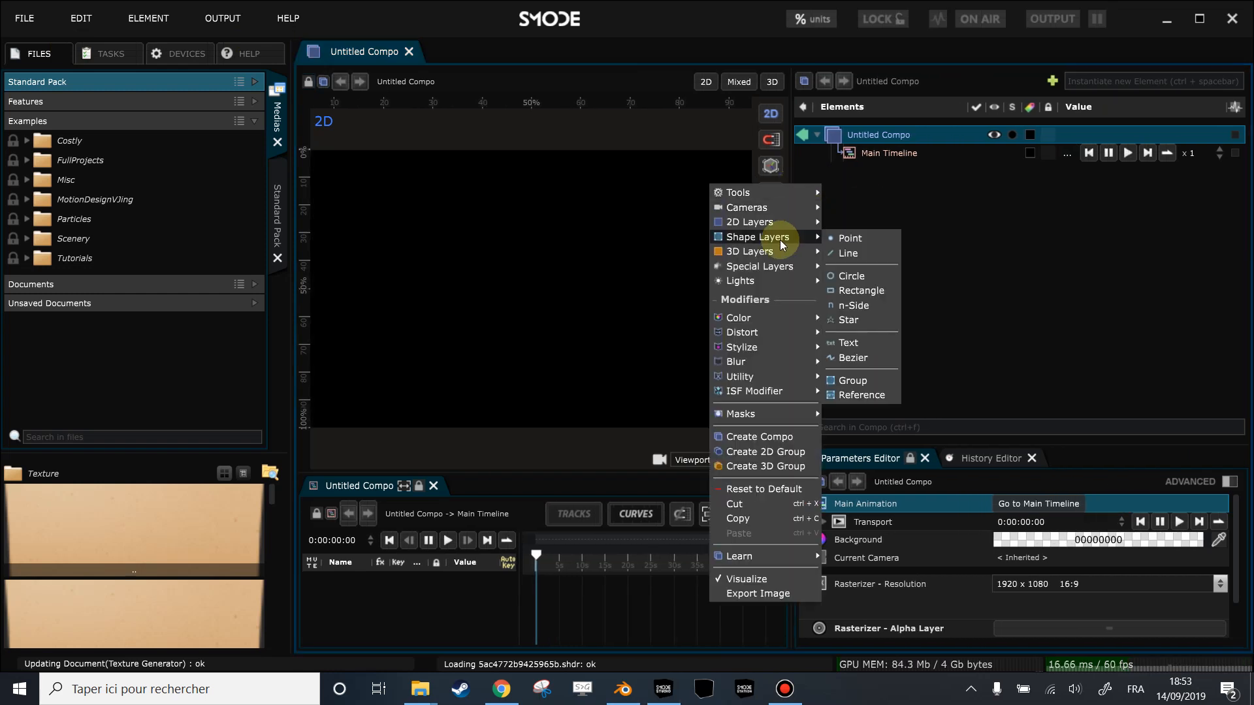
pyautogui.click(852, 186)
pyautogui.rightClick(817, 186)
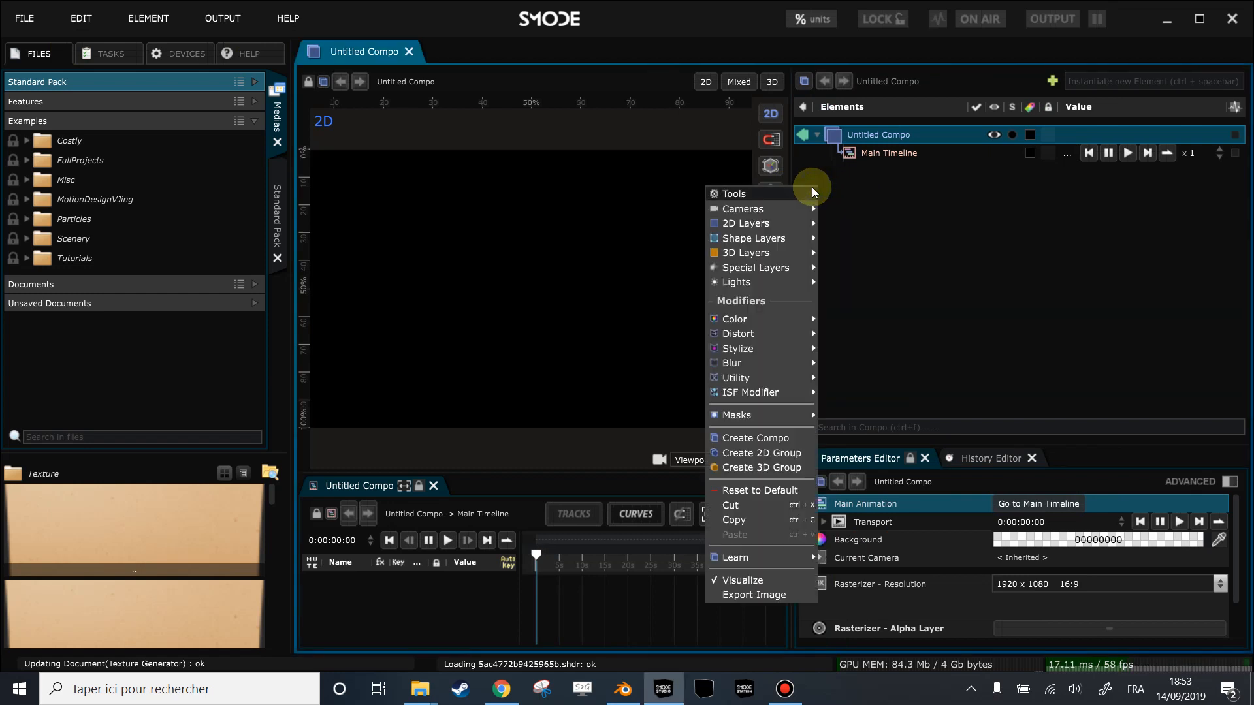
pyautogui.moveTo(770, 237)
pyautogui.click(859, 276)
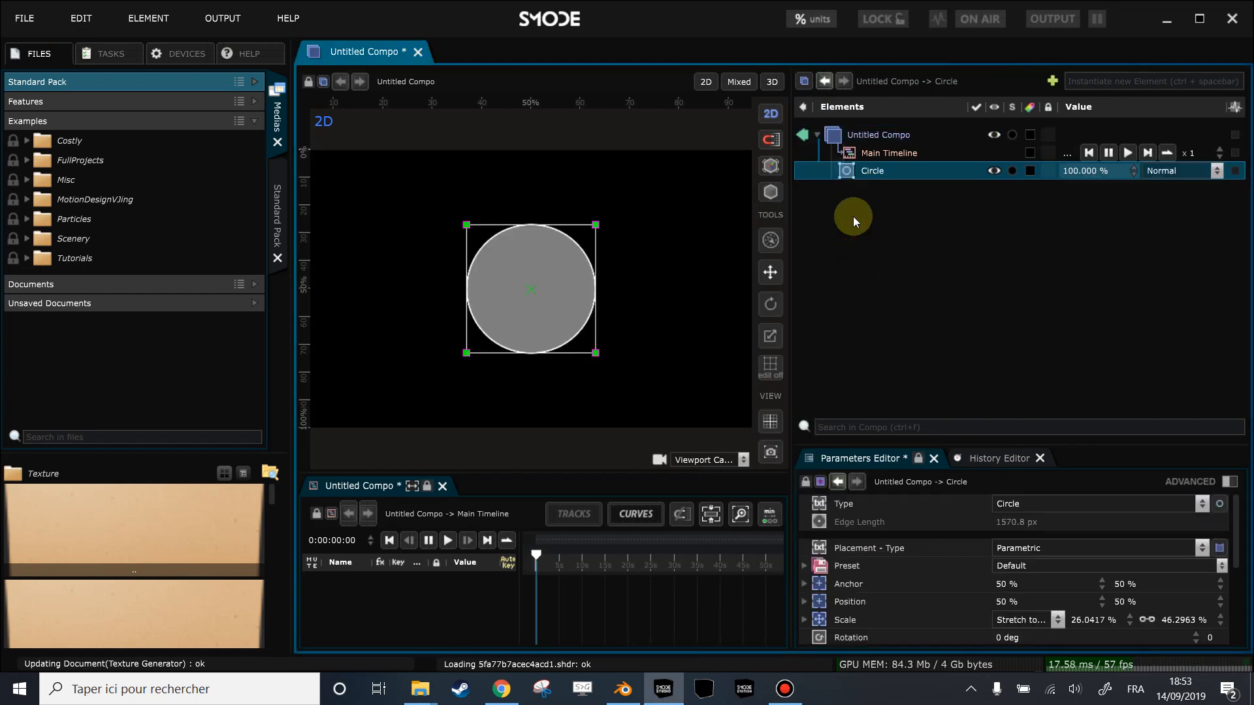
# Add a SMODE text shape layer and stretch it to about 206 % by 296 %, above and overlapping the circle
pyautogui.rightClick(838, 210)
pyautogui.moveTo(802, 257)
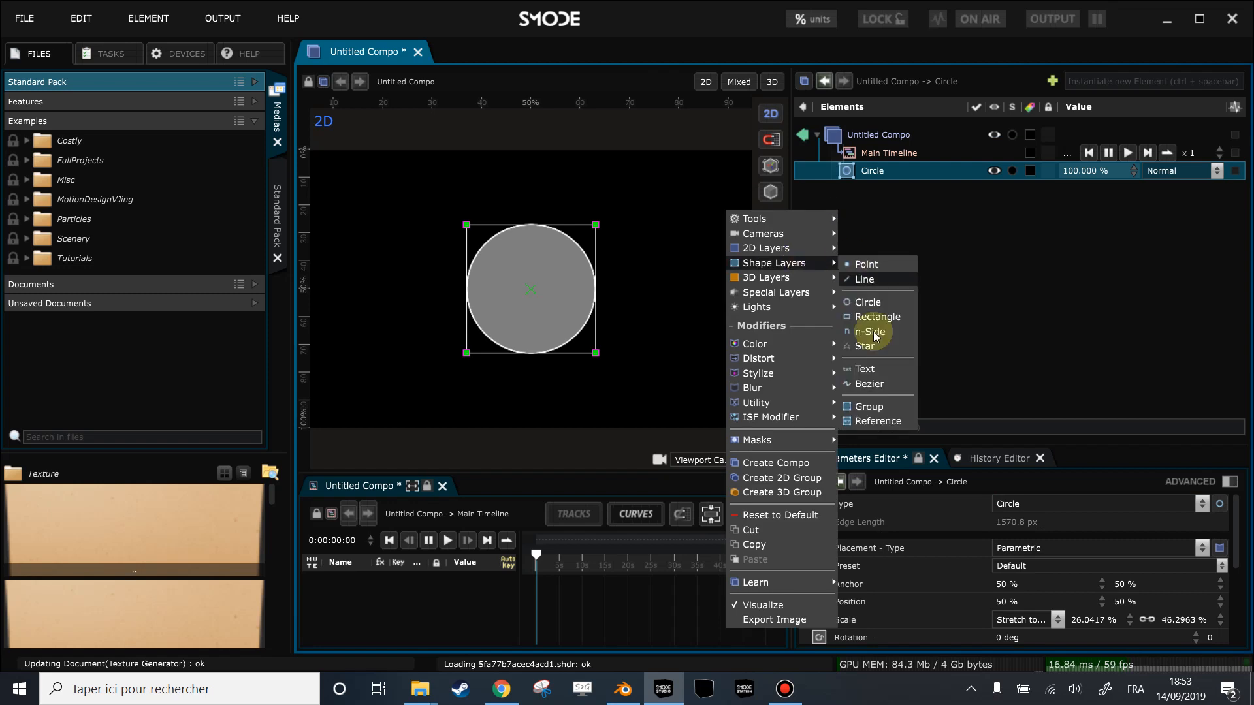
pyautogui.click(869, 371)
pyautogui.moveTo(539, 282); pyautogui.dragTo(588, 255)
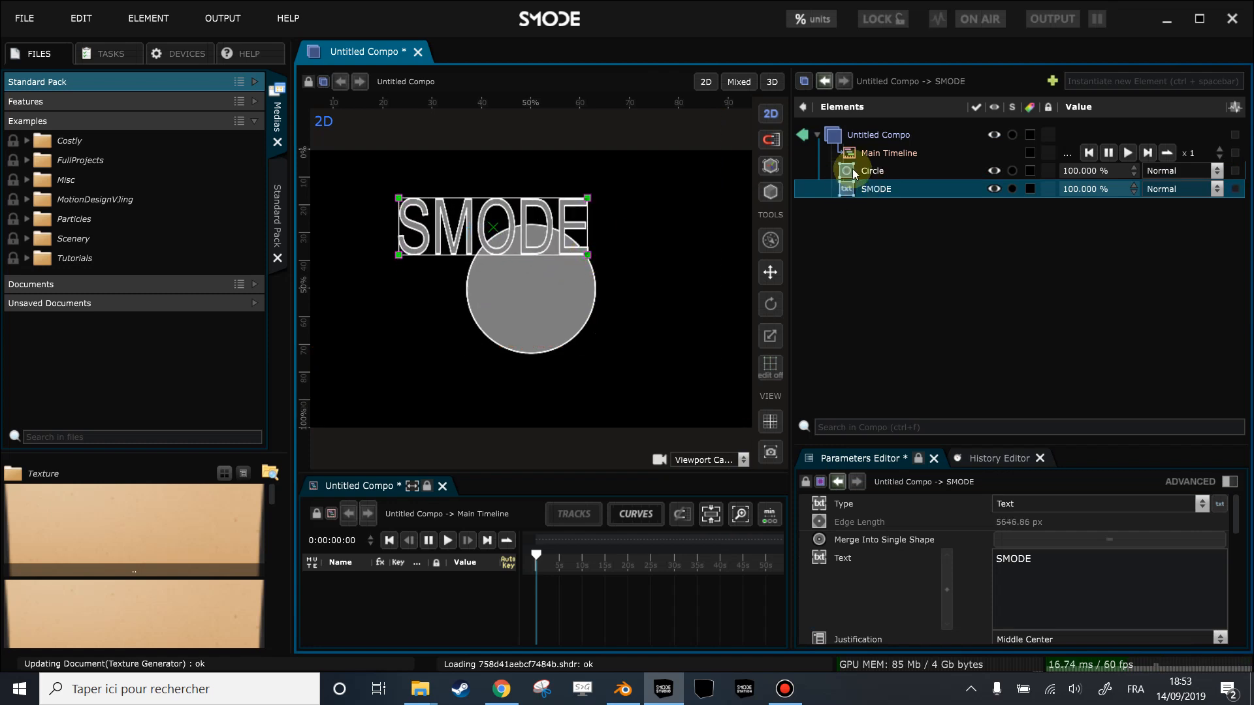
# Turn the circle's renderer fill off and on again, and do the same with its stroke
pyautogui.click(855, 171)
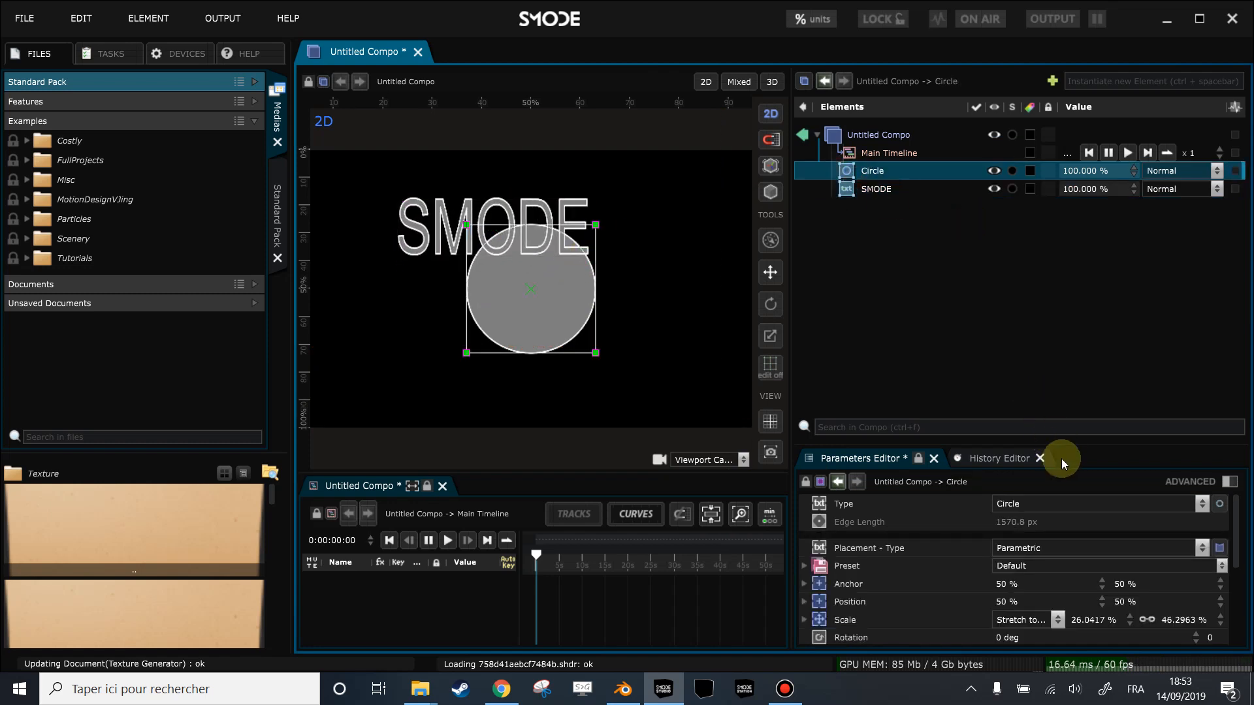
pyautogui.moveTo(1062, 445); pyautogui.dragTo(1067, 264)
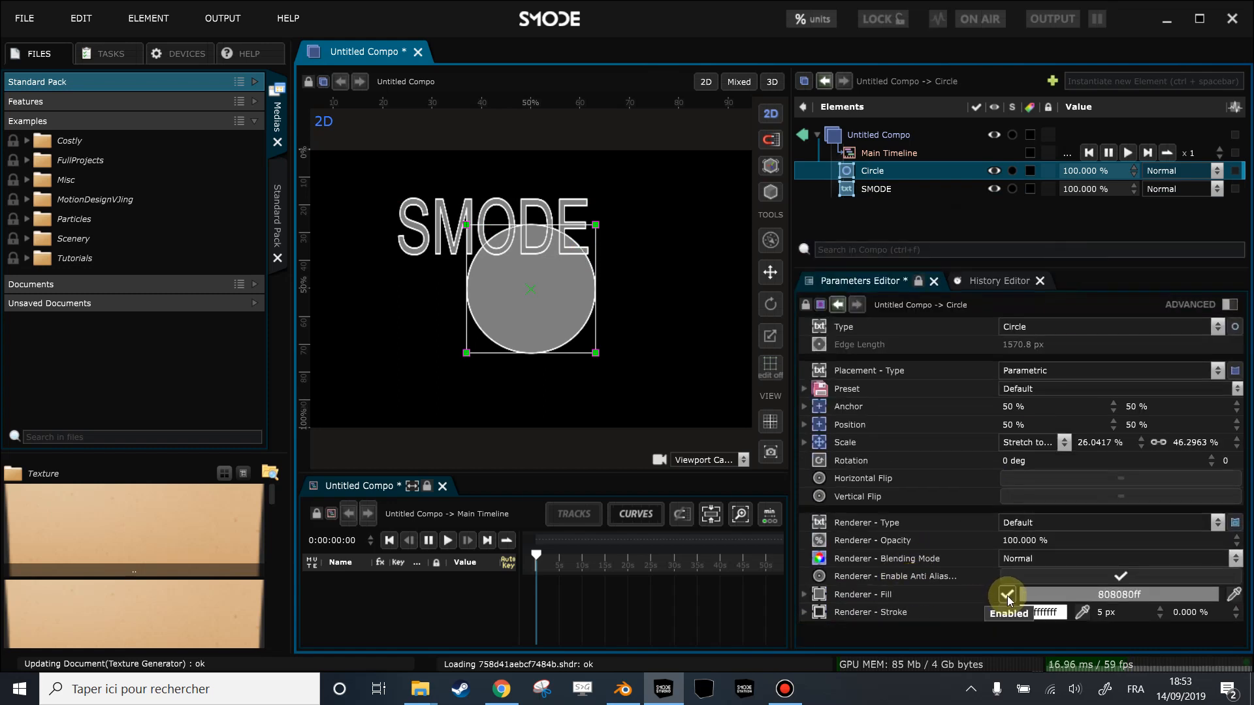
pyautogui.click(1007, 595)
pyautogui.click(1007, 595)
pyautogui.click(1011, 612)
pyautogui.click(1012, 613)
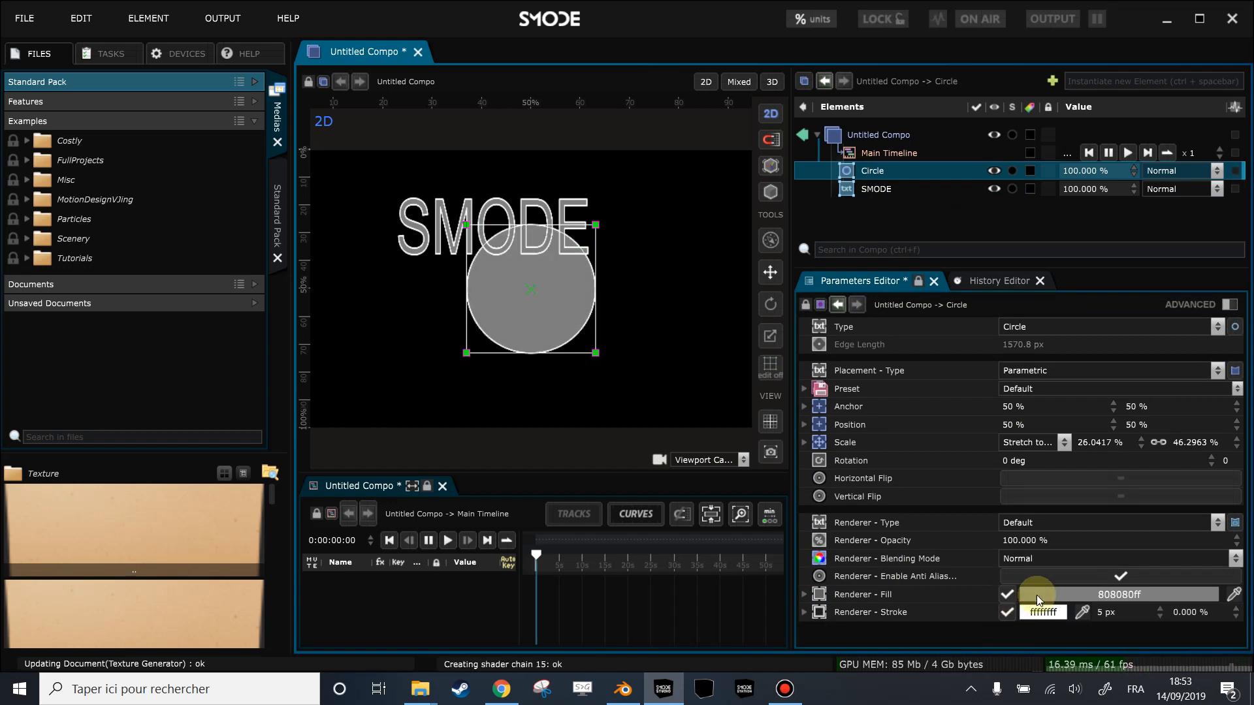
# Set the circle's fill colour to light red, d78d8dff
pyautogui.click(1037, 594)
pyautogui.moveTo(1097, 582); pyautogui.dragTo(1080, 511)
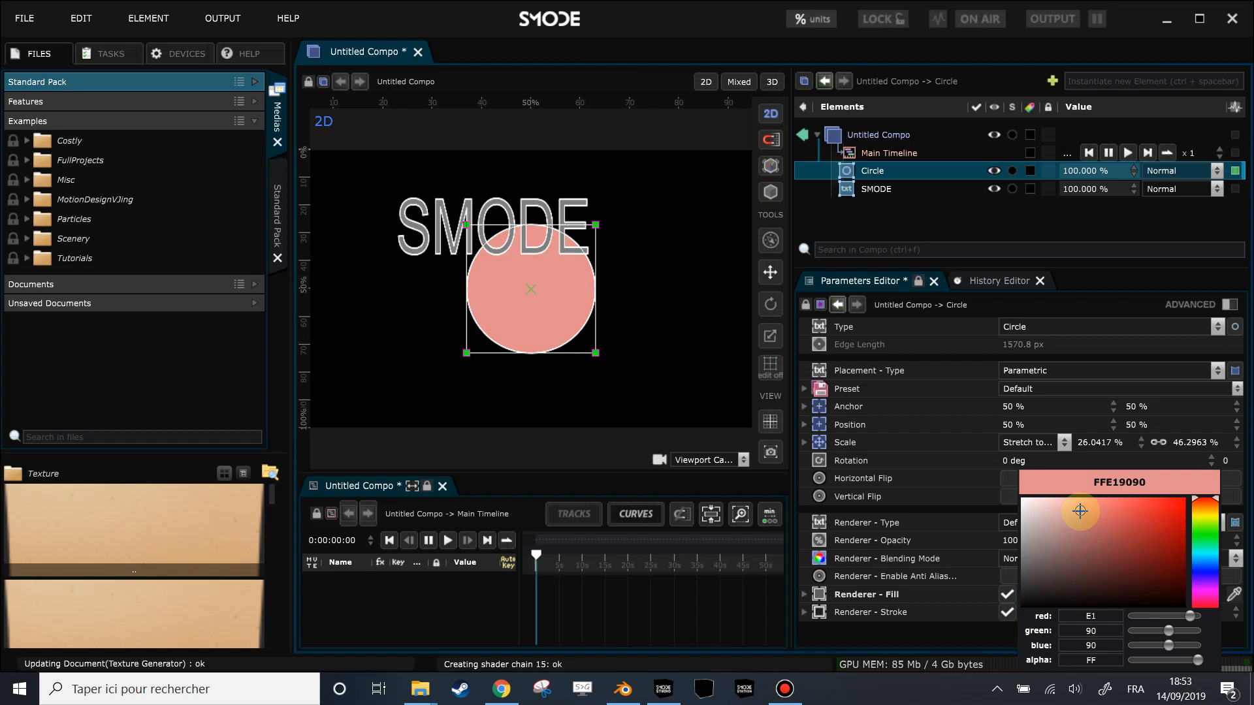
pyautogui.click(873, 188)
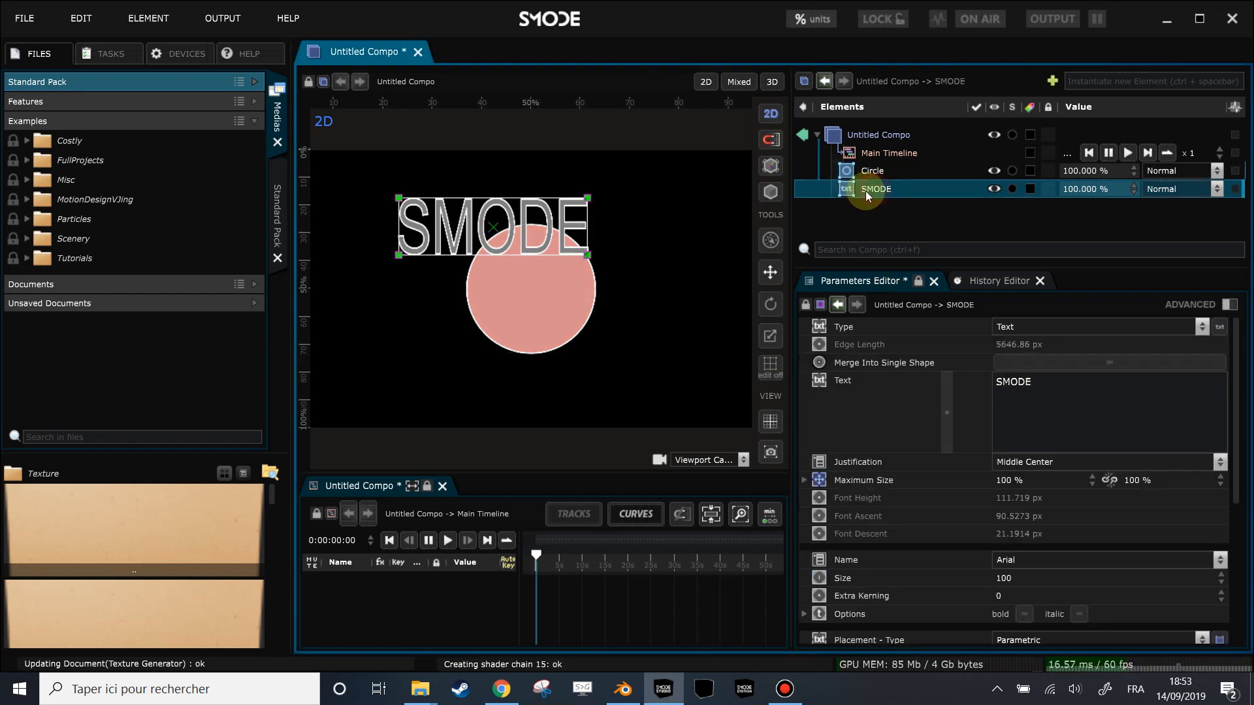
# Widen the circle to about 28 % and move it below the text, to a position of about 54 %, 64 %
pyautogui.click(861, 172)
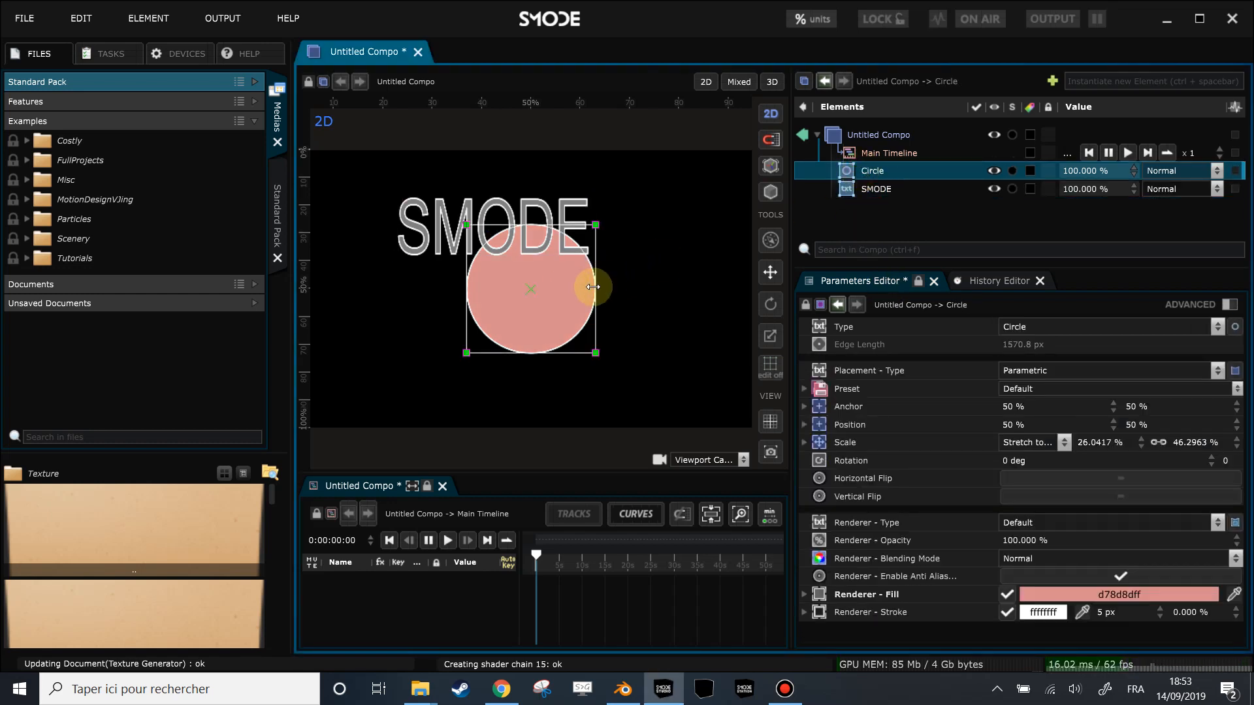
pyautogui.moveTo(605, 288); pyautogui.dragTo(600, 324)
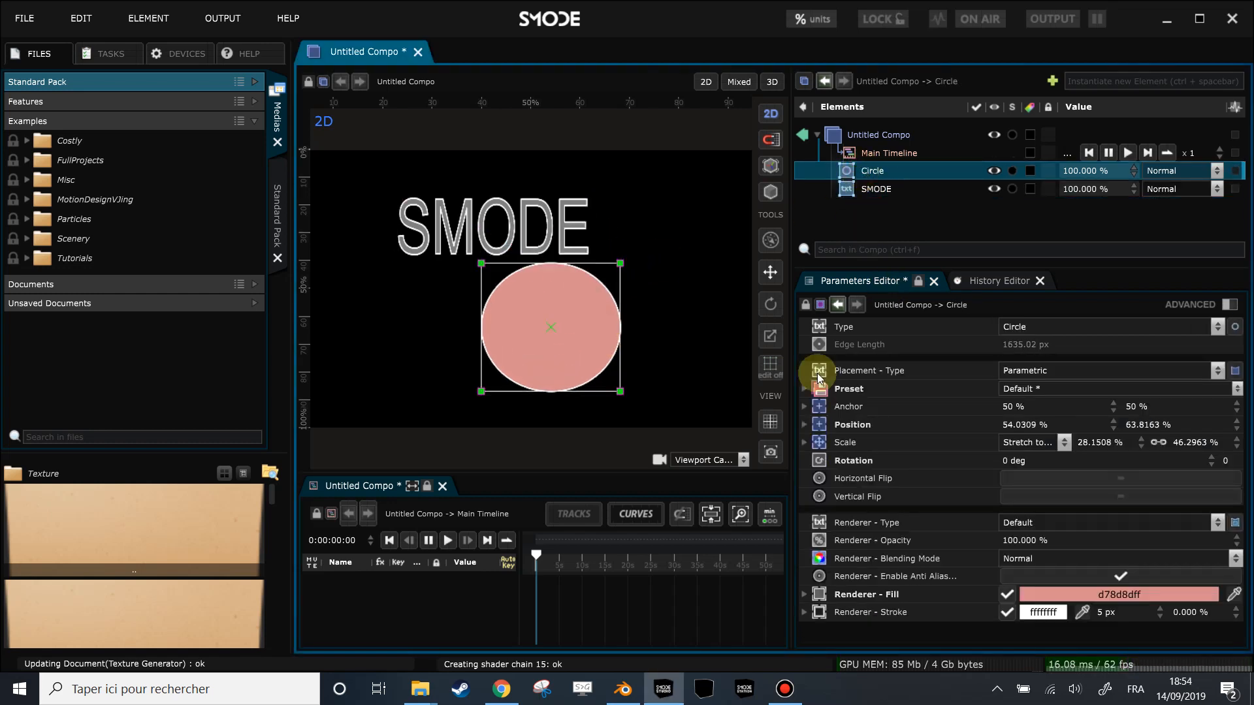
# Enable edit mode for the circle and convert its type to Bezier
pyautogui.click(775, 374)
pyautogui.click(770, 375)
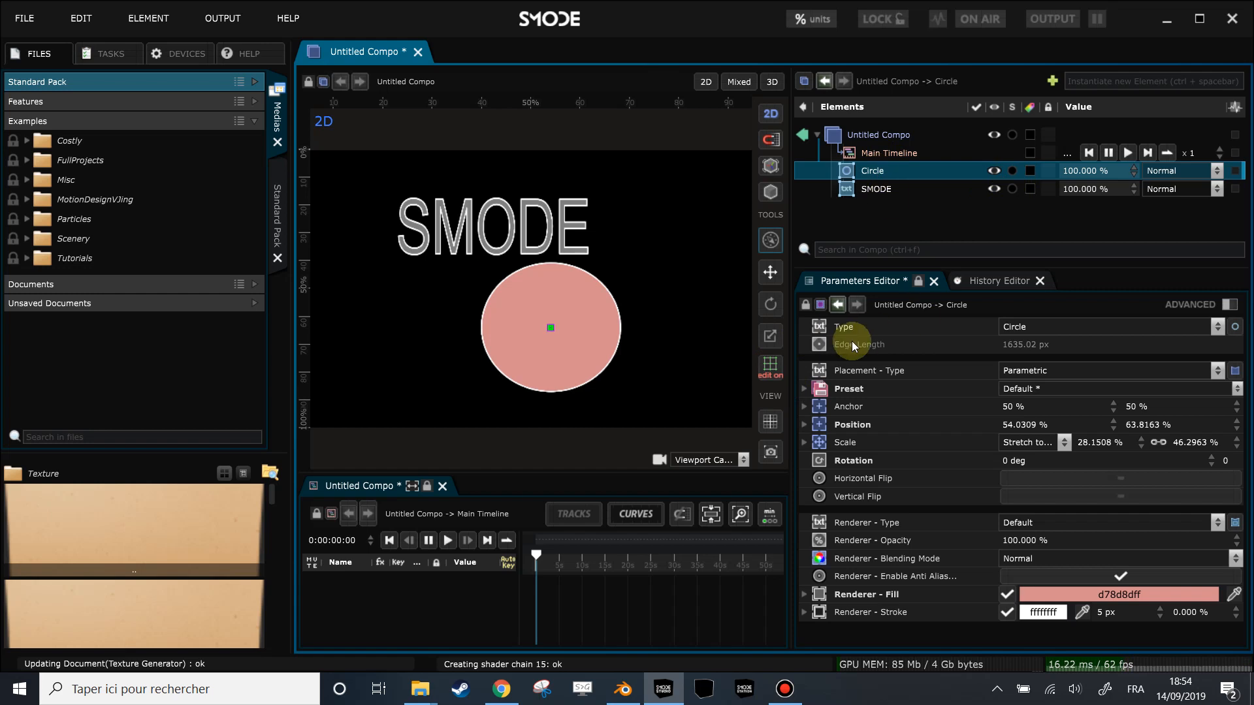
pyautogui.click(1021, 331)
pyautogui.click(1032, 352)
# Reshape the Bezier by pulling its rightmost point slightly outward
pyautogui.click(620, 327)
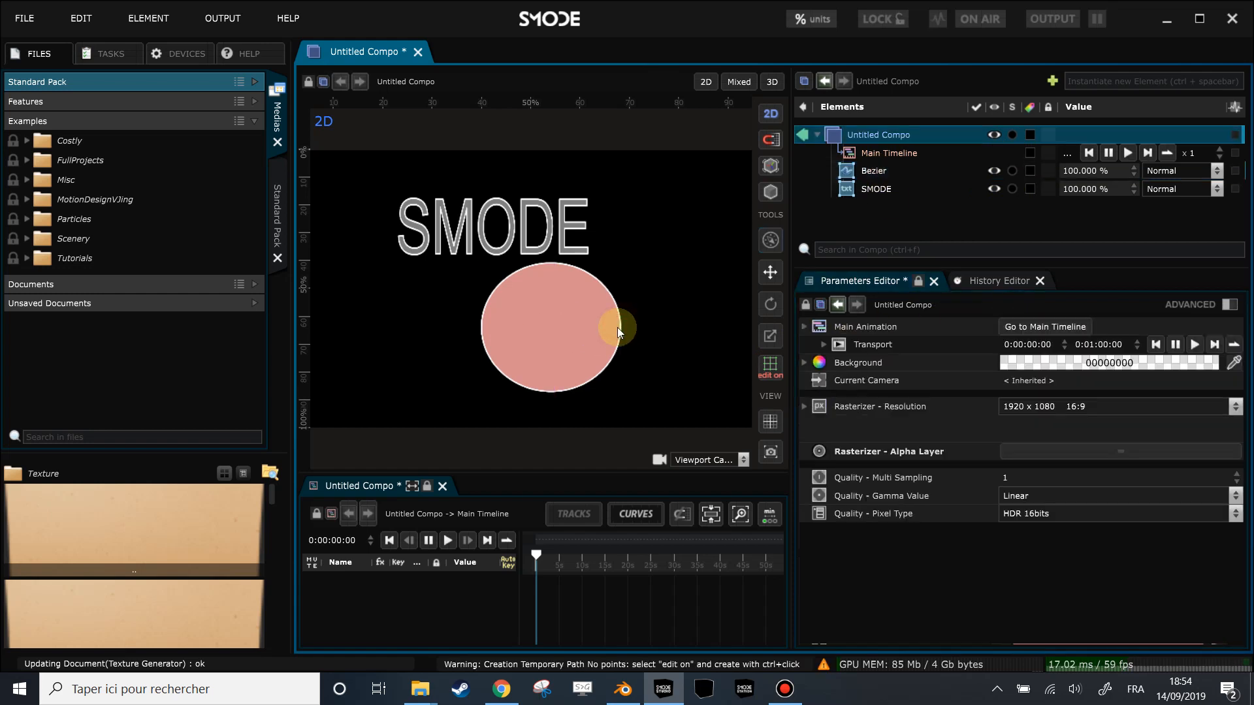
pyautogui.click(857, 171)
pyautogui.moveTo(622, 326); pyautogui.dragTo(655, 320)
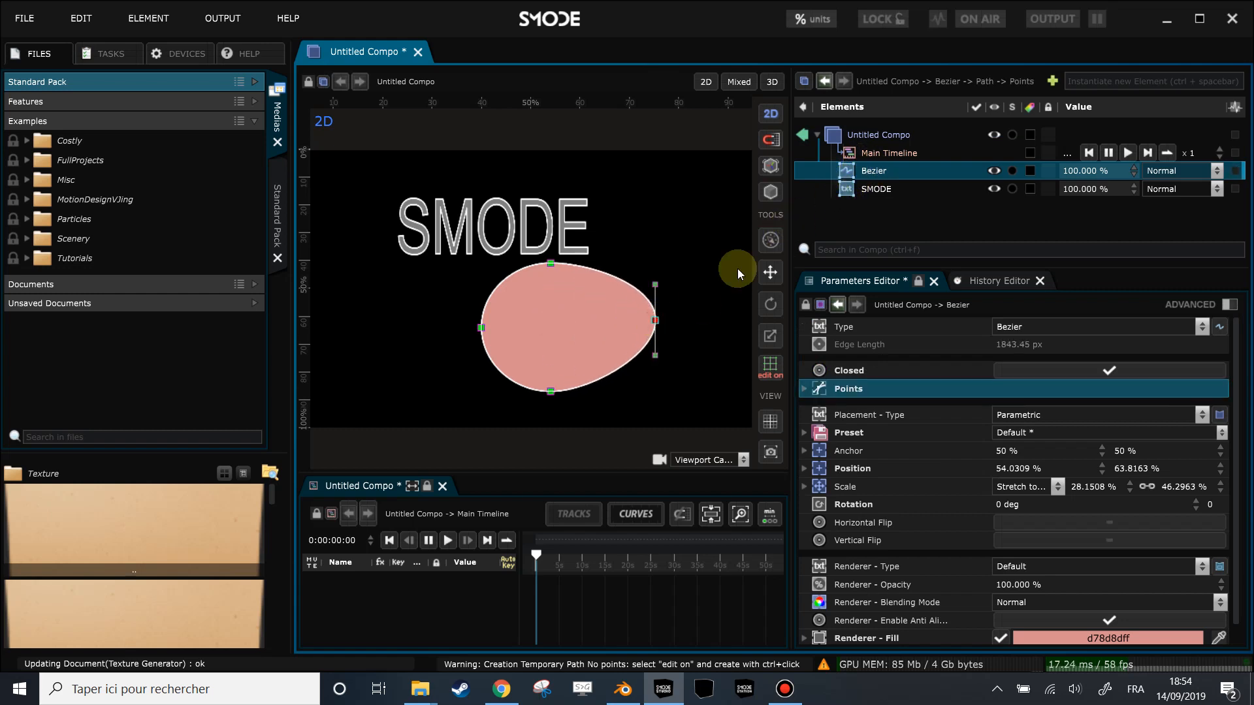
pyautogui.moveTo(656, 325); pyautogui.dragTo(629, 327)
# Group the generators of the Bezier and SMODE shapes, using the Bezier's renderer
pyautogui.keyDown('ctrl'); pyautogui.click(880, 190); pyautogui.keyUp('ctrl')
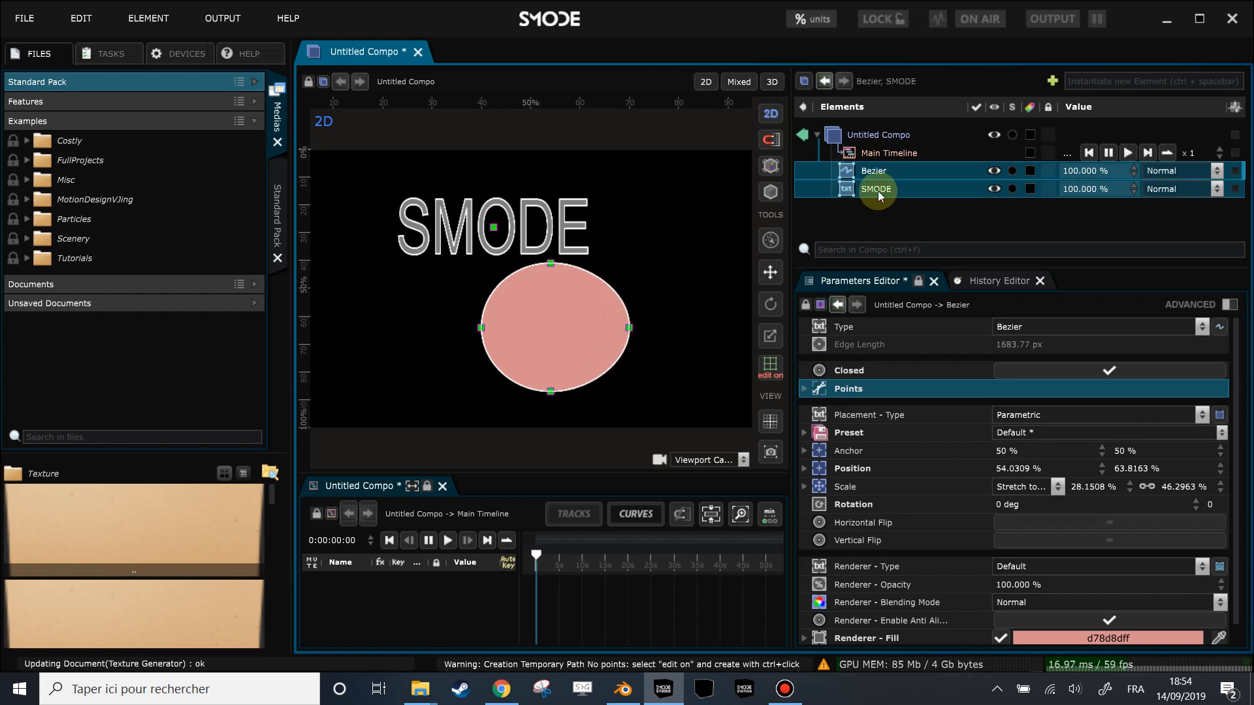
pyautogui.rightClick(856, 188)
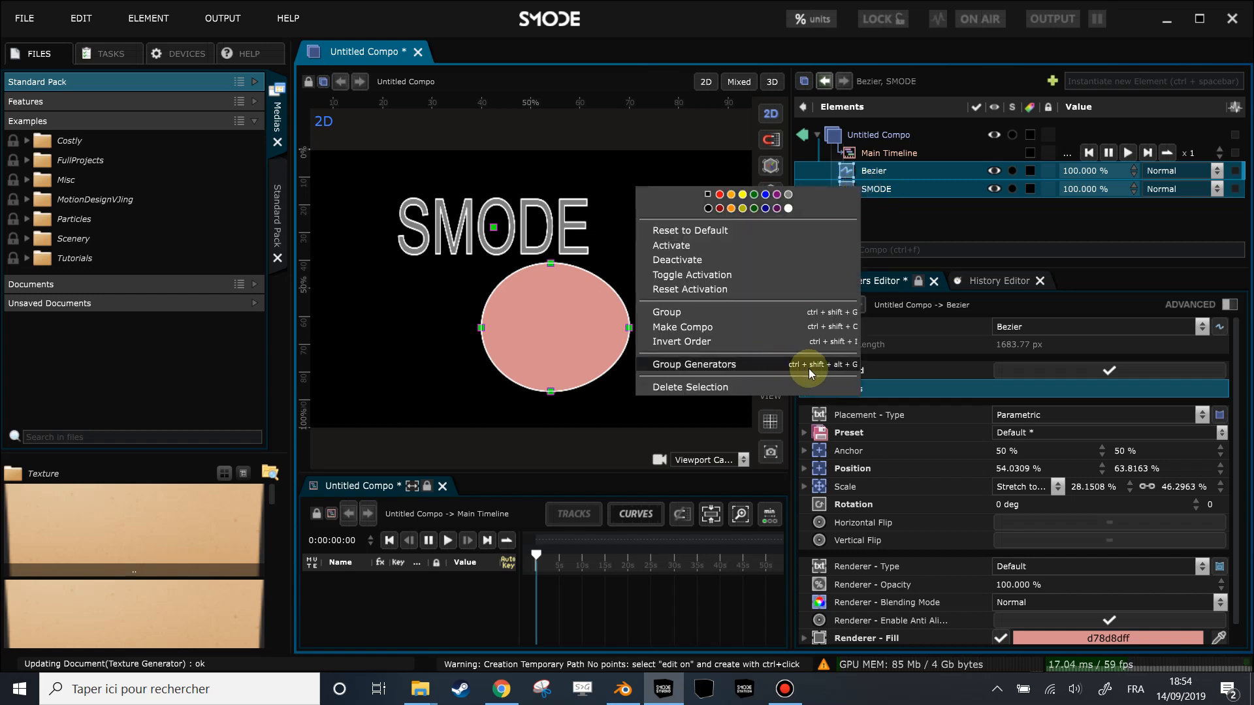
pyautogui.click(828, 366)
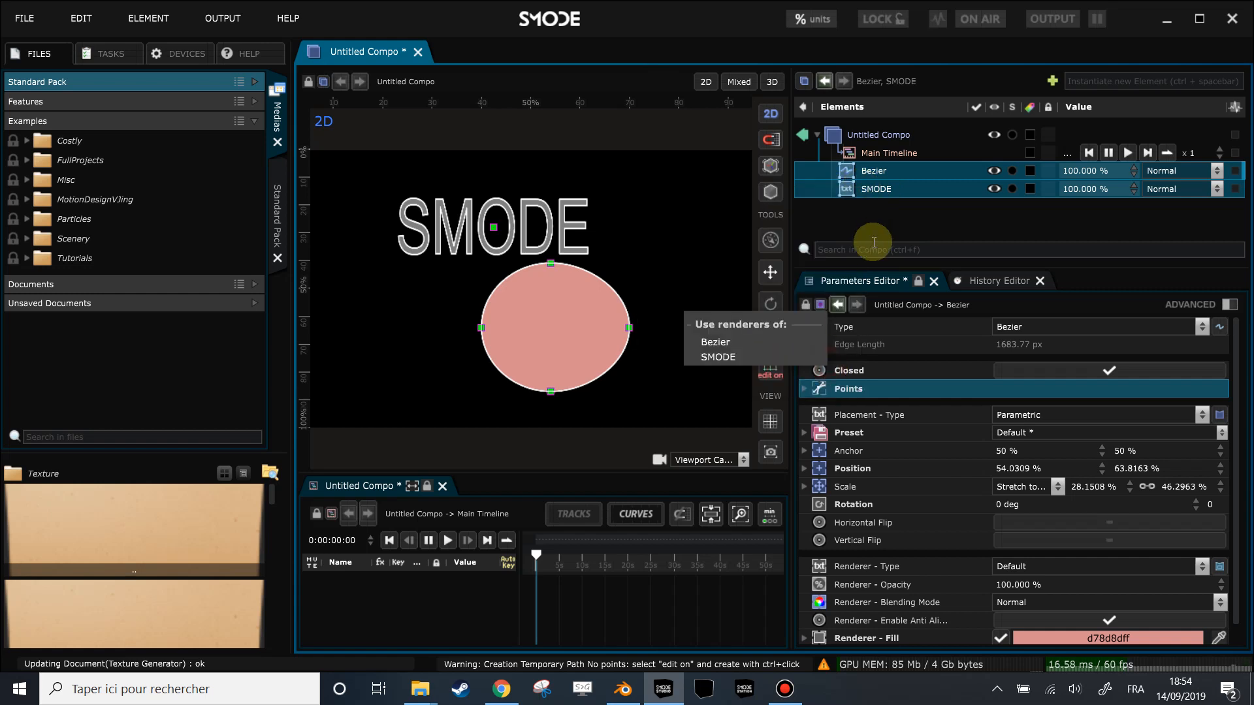
pyautogui.click(735, 343)
# Move the SMODE text inside the group over the Bezier shape, to about 53 %, 52 %
pyautogui.click(836, 173)
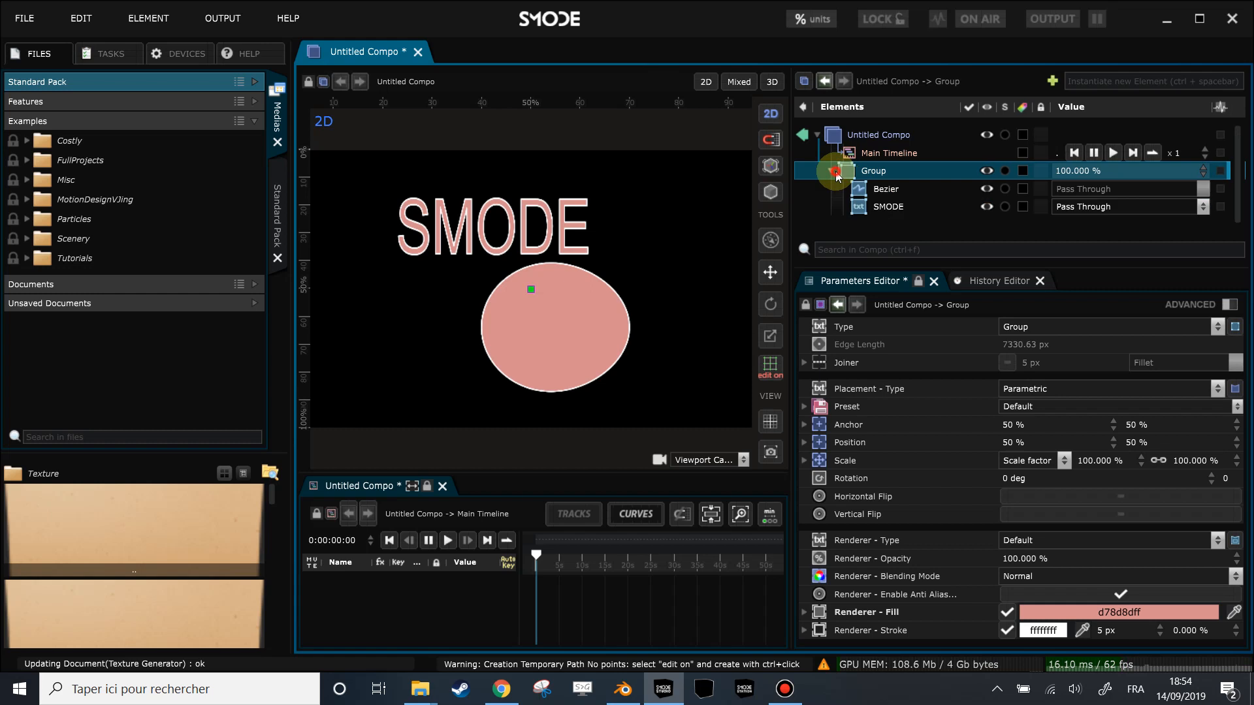
pyautogui.click(884, 189)
pyautogui.click(879, 209)
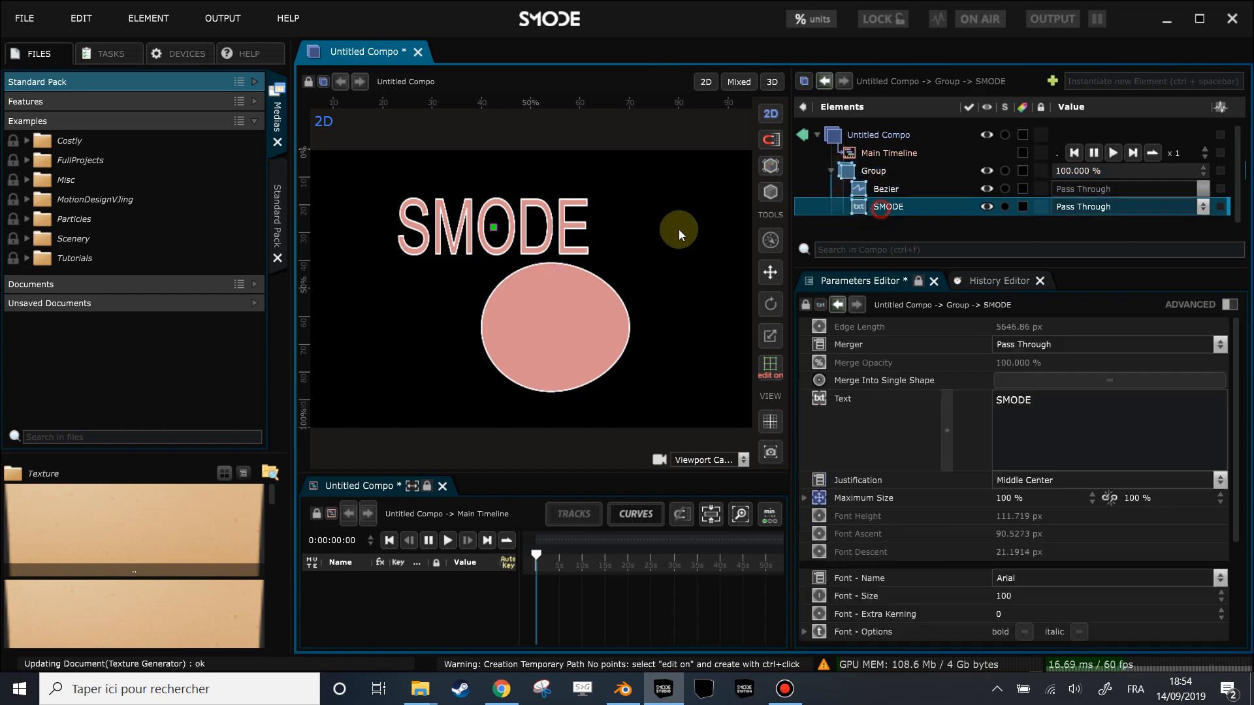
pyautogui.moveTo(493, 230); pyautogui.dragTo(549, 297)
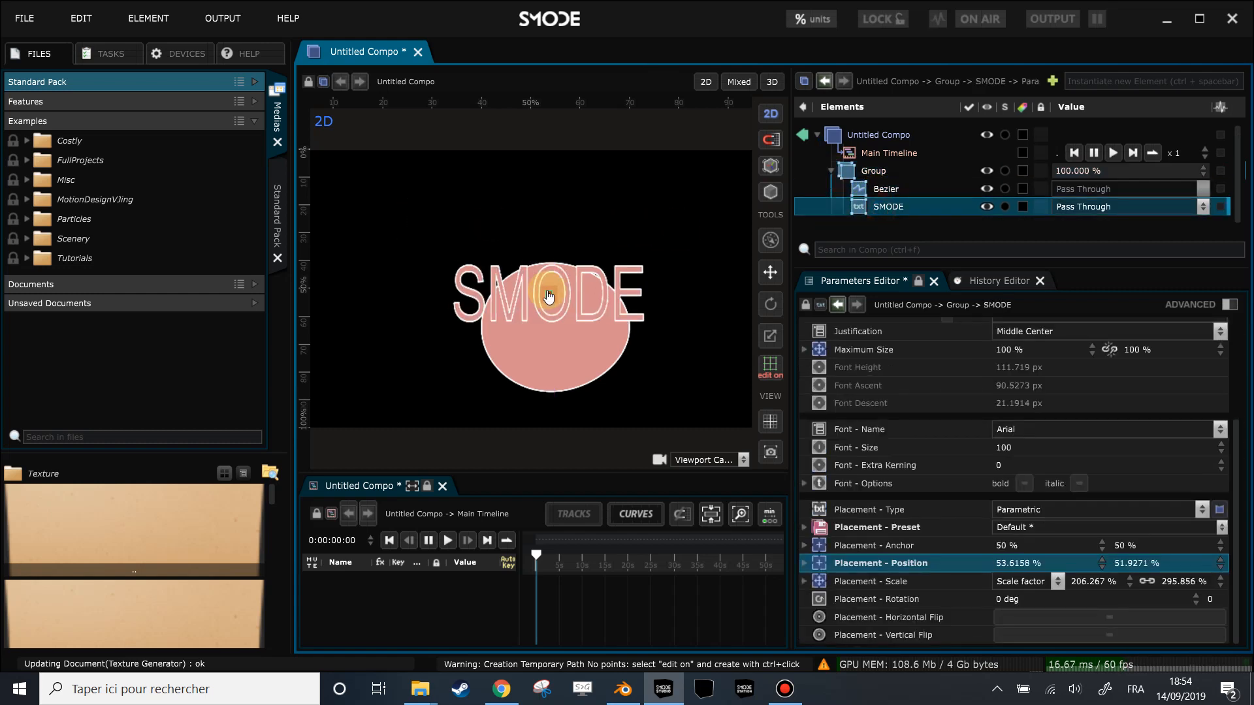
# Set the SMODE text's merger to Subtract and shift the text to about 55 %, 55 %
pyautogui.click(1078, 208)
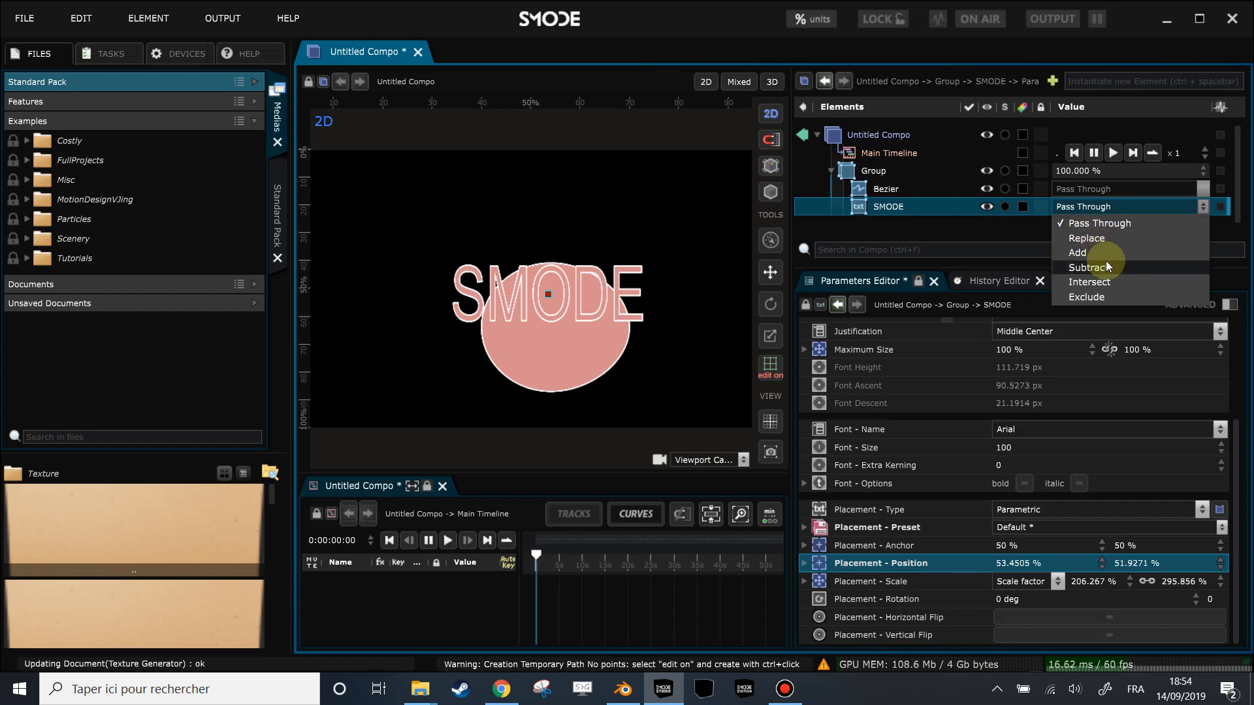
pyautogui.click(1106, 267)
pyautogui.moveTo(547, 297); pyautogui.dragTo(558, 307)
# Set the SMODE text's merger to Intersect and shift the text slightly within the Bezier shape
pyautogui.click(1097, 207)
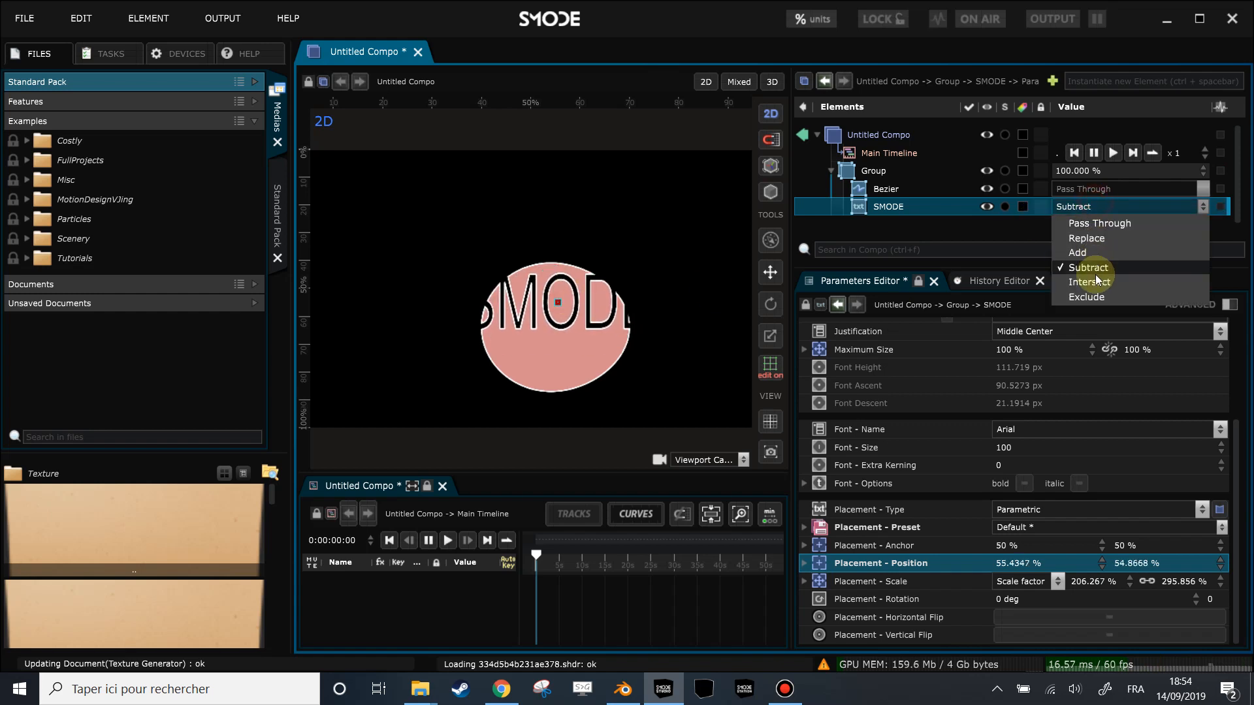
pyautogui.click(1097, 281)
pyautogui.moveTo(558, 306)
pyautogui.mouseDown()
pyautogui.moveTo(493, 302)
pyautogui.moveTo(588, 291)
pyautogui.moveTo(574, 350)
pyautogui.moveTo(550, 315)
pyautogui.mouseUp()
pyautogui.click(825, 208)
pyautogui.click(833, 171)
# Add a new text shape layer to the composition
pyautogui.rightClick(850, 203)
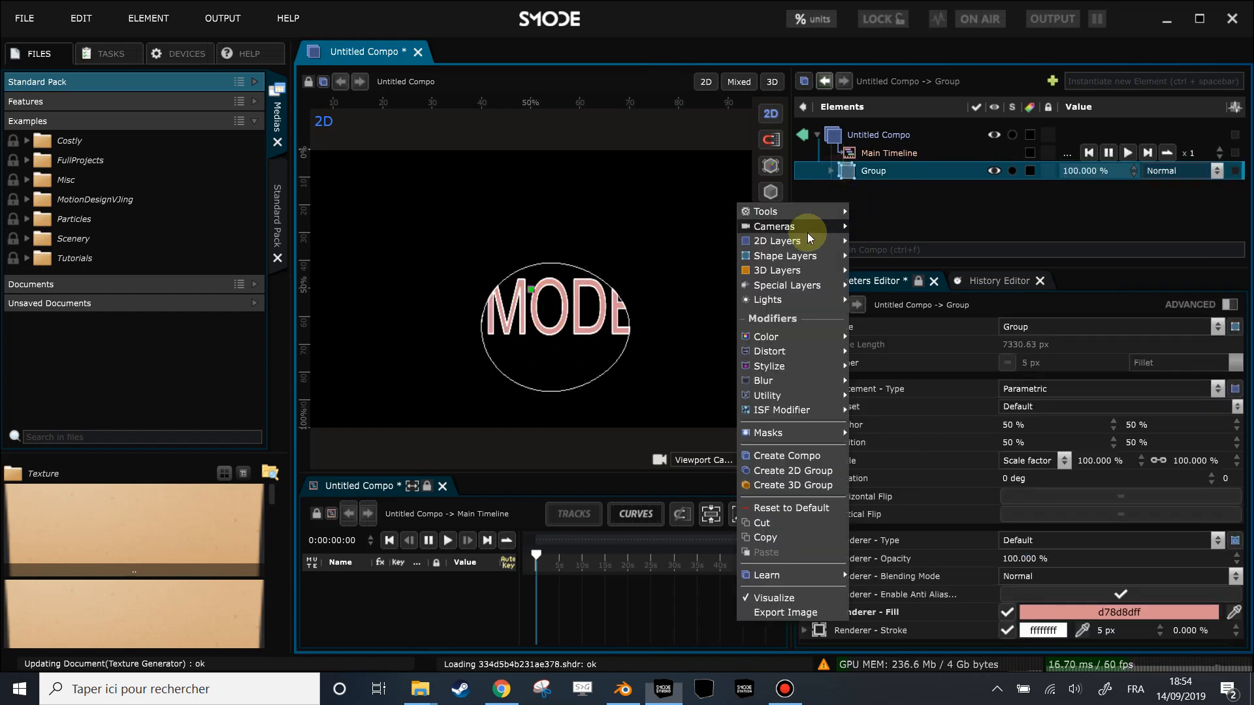
pyautogui.moveTo(782, 256)
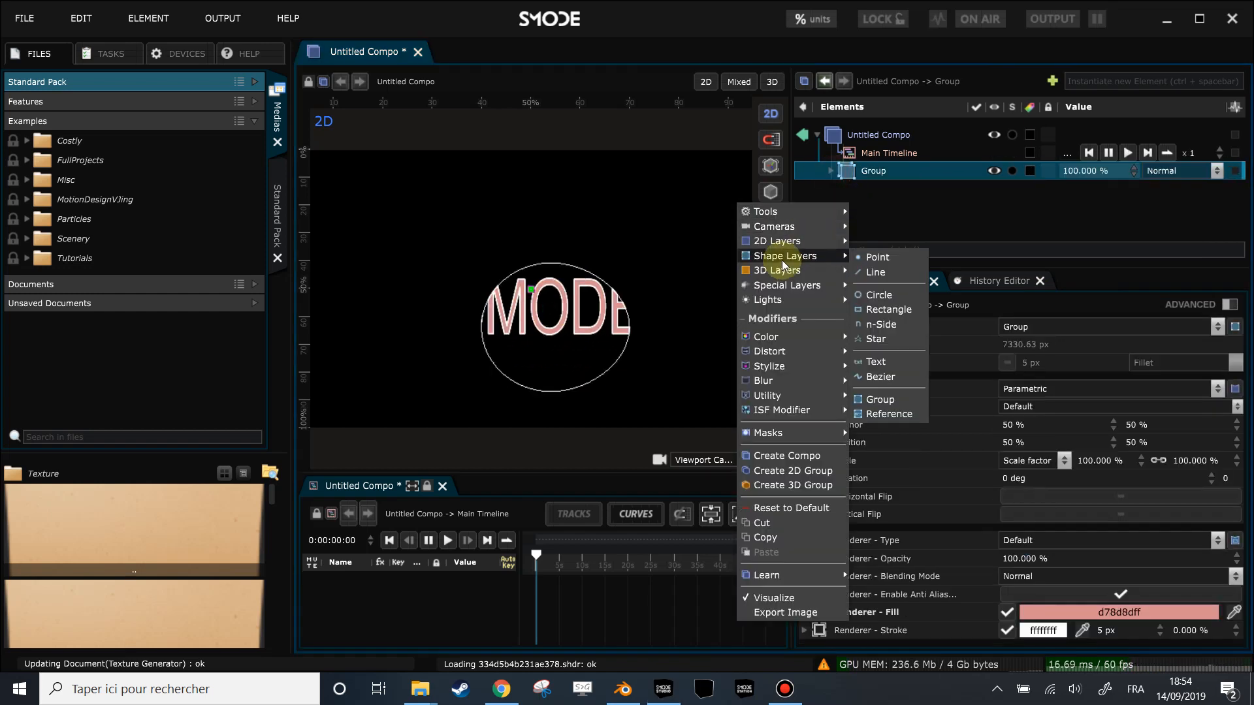
pyautogui.click(885, 361)
# Delete the shape group, then turn off edit mode and enlarge the remaining SMODE text
pyautogui.click(892, 169)
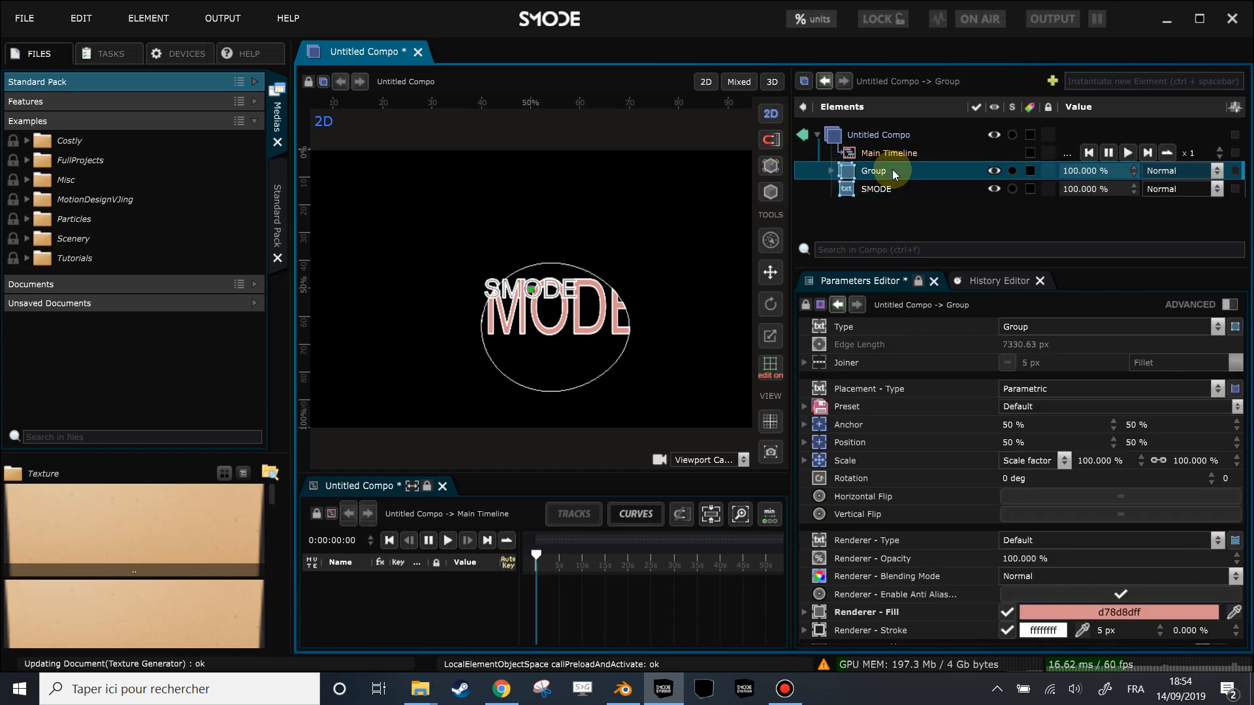
pyautogui.press('Delete')
pyautogui.click(771, 364)
pyautogui.moveTo(577, 279); pyautogui.dragTo(636, 249)
# Add a Stroke modifier to the SMODE text layer
pyautogui.rightClick(850, 168)
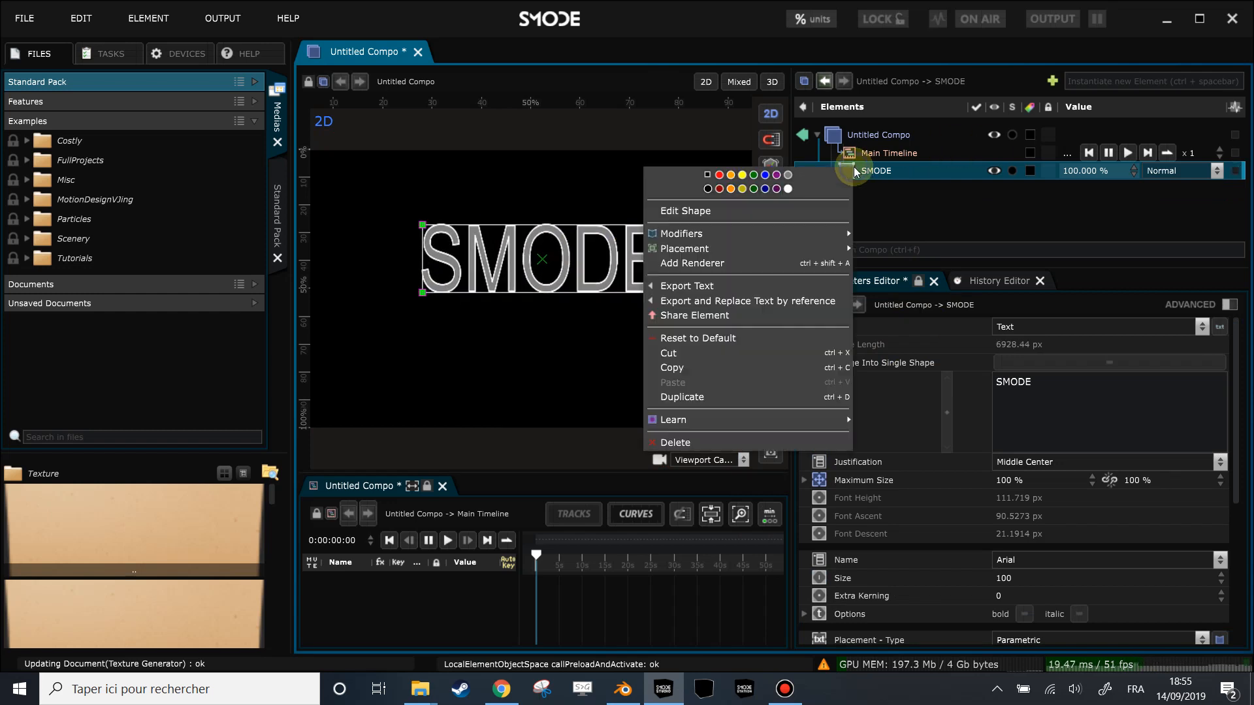
pyautogui.doubleClick(908, 267)
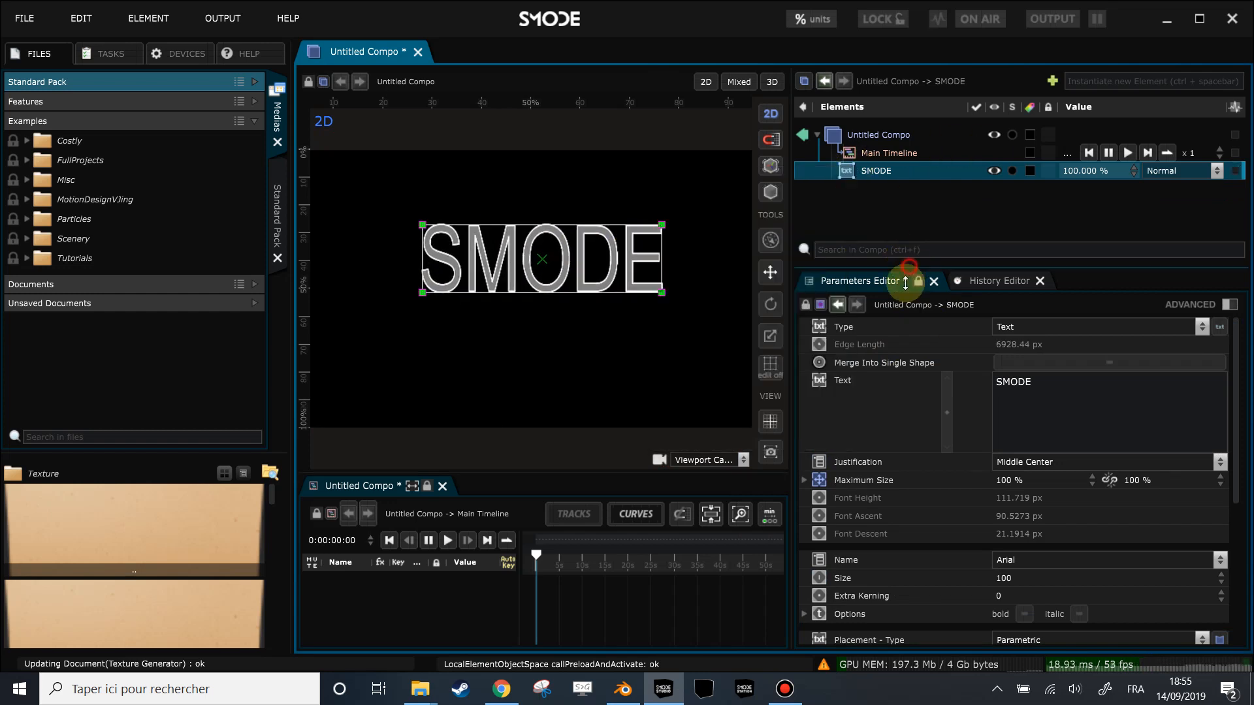
pyautogui.rightClick(849, 177)
pyautogui.moveTo(763, 243)
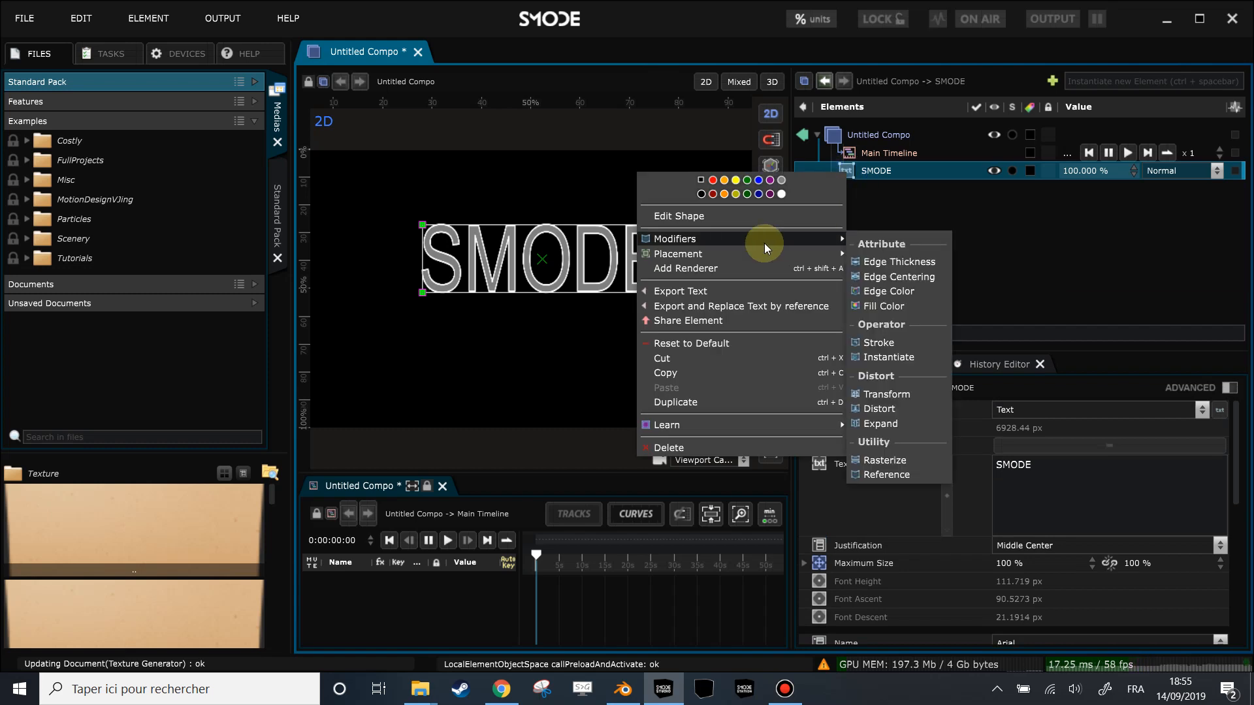
pyautogui.click(879, 343)
pyautogui.doubleClick(945, 333)
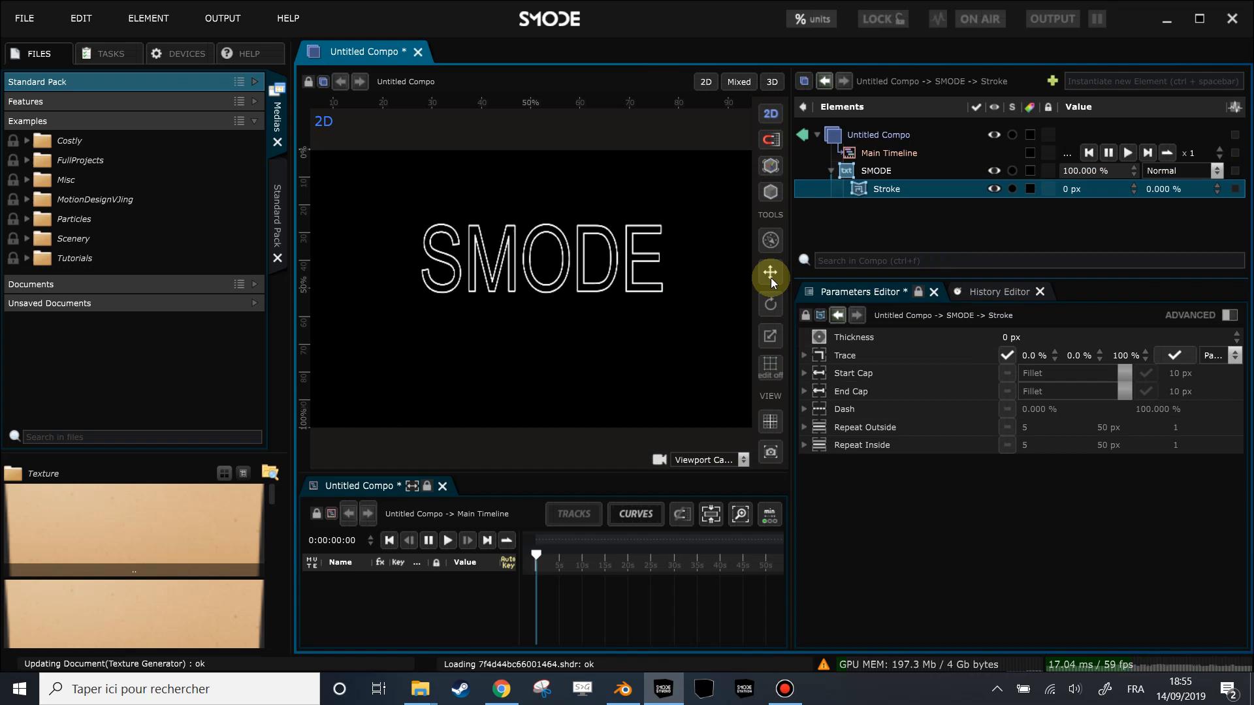
# Try different Trace values on the text's Stroke modifier, ending with 0.0 %, 11.7 % and 100 %
pyautogui.scroll(2, 515, 257)
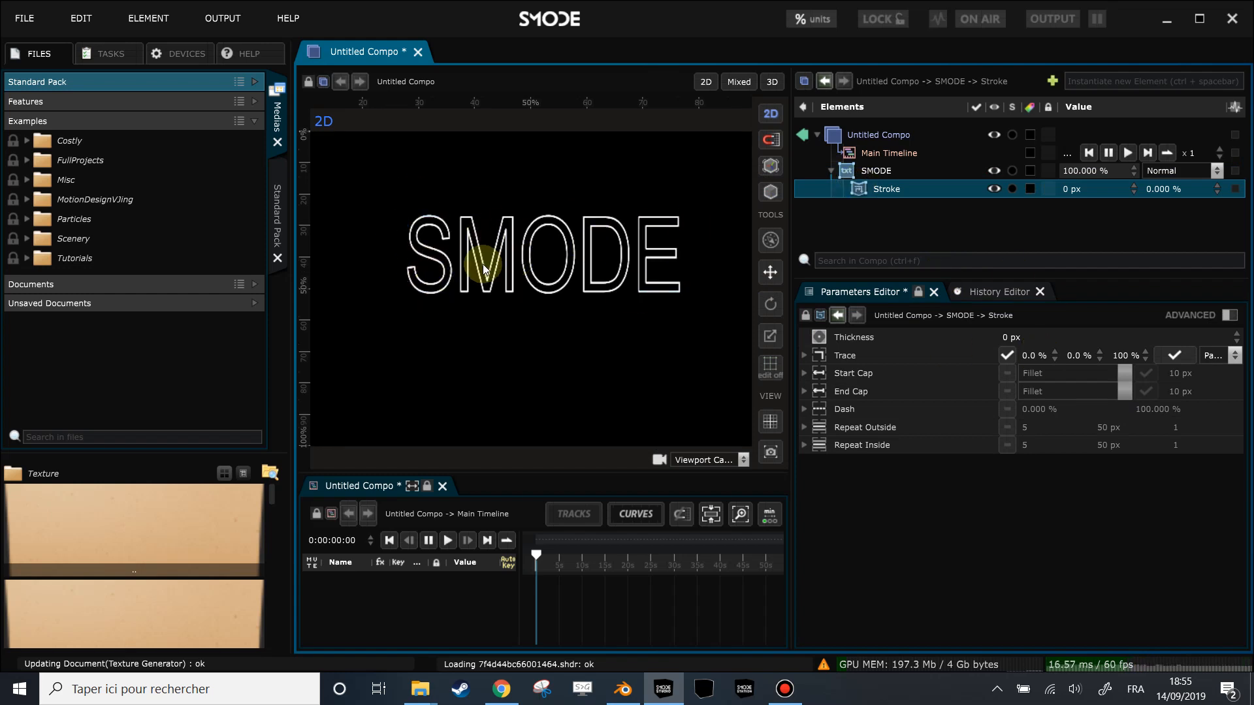
pyautogui.moveTo(1134, 354)
pyautogui.mouseDown()
pyautogui.moveTo(1118, 355)
pyautogui.moveTo(1136, 354)
pyautogui.mouseUp()
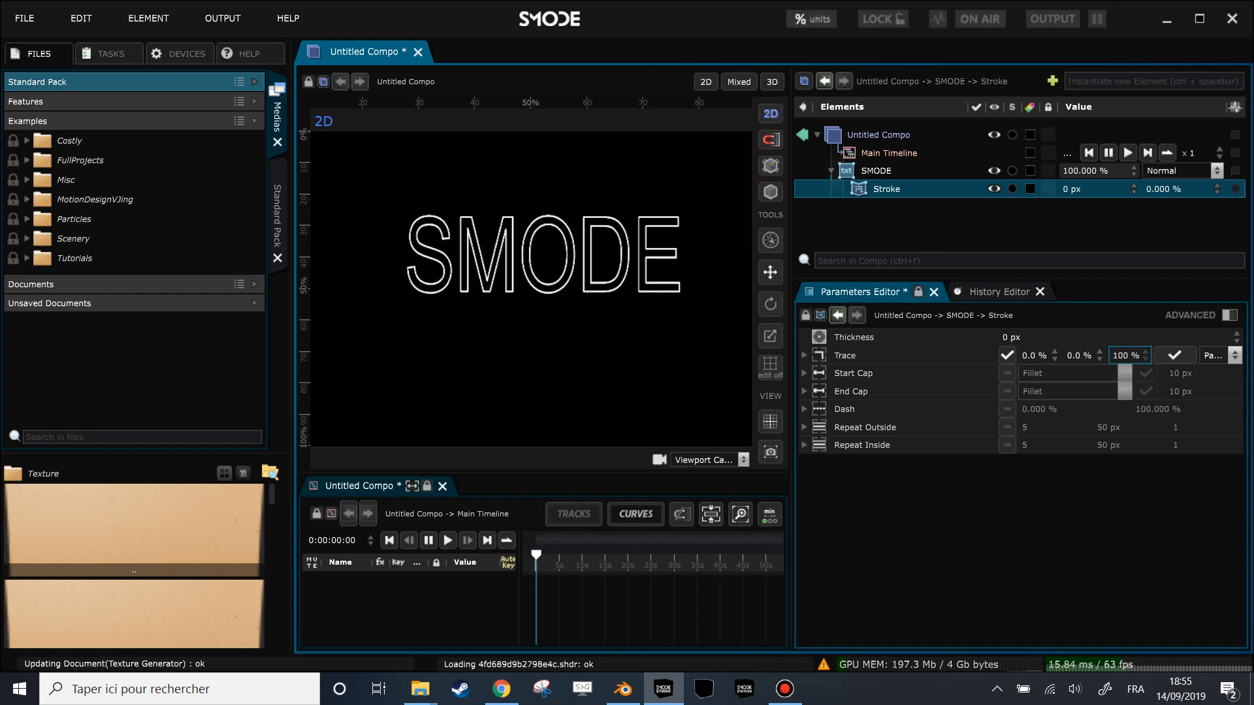
pyautogui.moveTo(1029, 355)
pyautogui.mouseDown()
pyautogui.moveTo(1094, 353)
pyautogui.moveTo(1017, 361)
pyautogui.mouseUp()
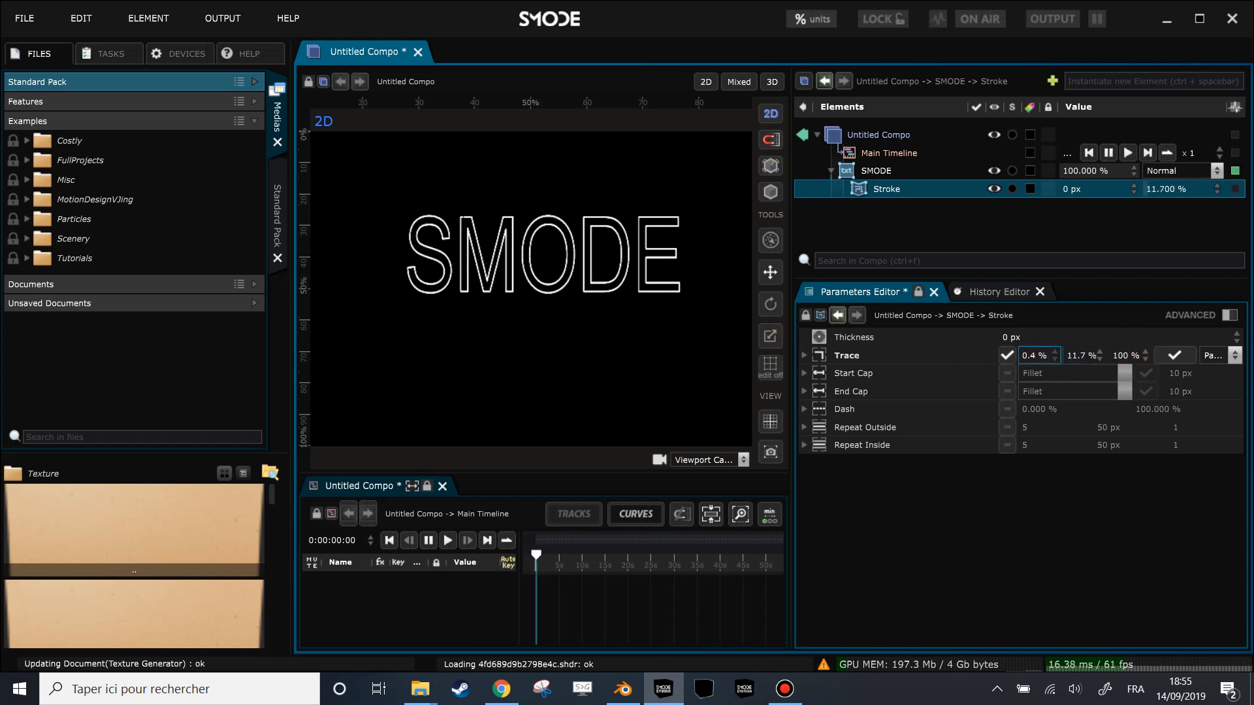
pyautogui.moveTo(1121, 356)
pyautogui.mouseDown()
pyautogui.moveTo(1110, 355)
pyautogui.moveTo(1123, 355)
pyautogui.mouseUp()
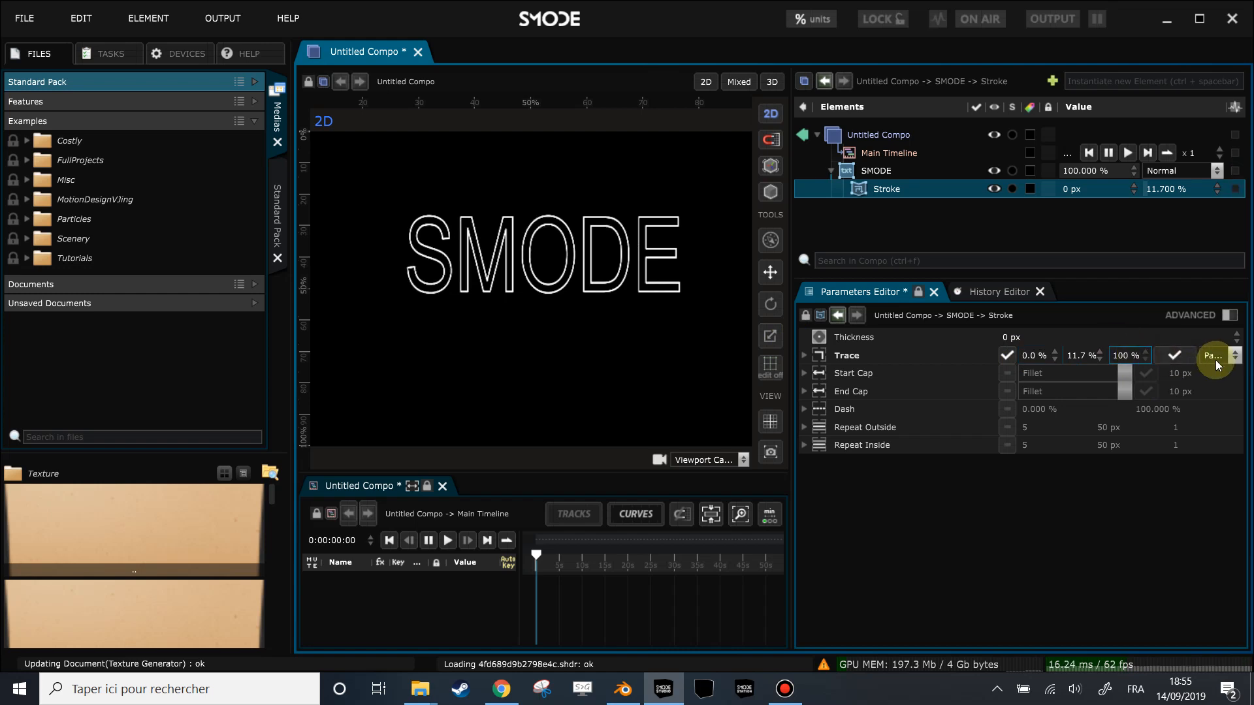
# Switch the text Stroke modifier's Trace mode to Sequential and try other values for its last Trace setting, ending at 100 %
pyautogui.moveTo(792, 357); pyautogui.dragTo(690, 340)
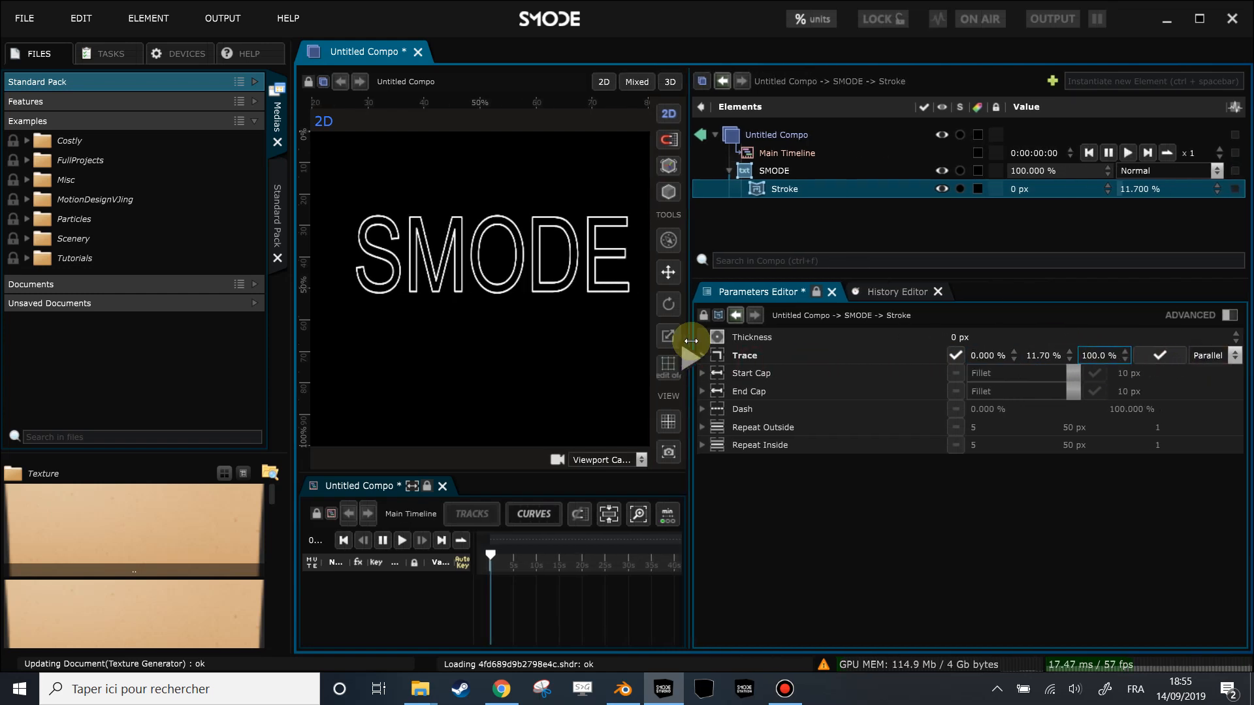
pyautogui.click(1209, 355)
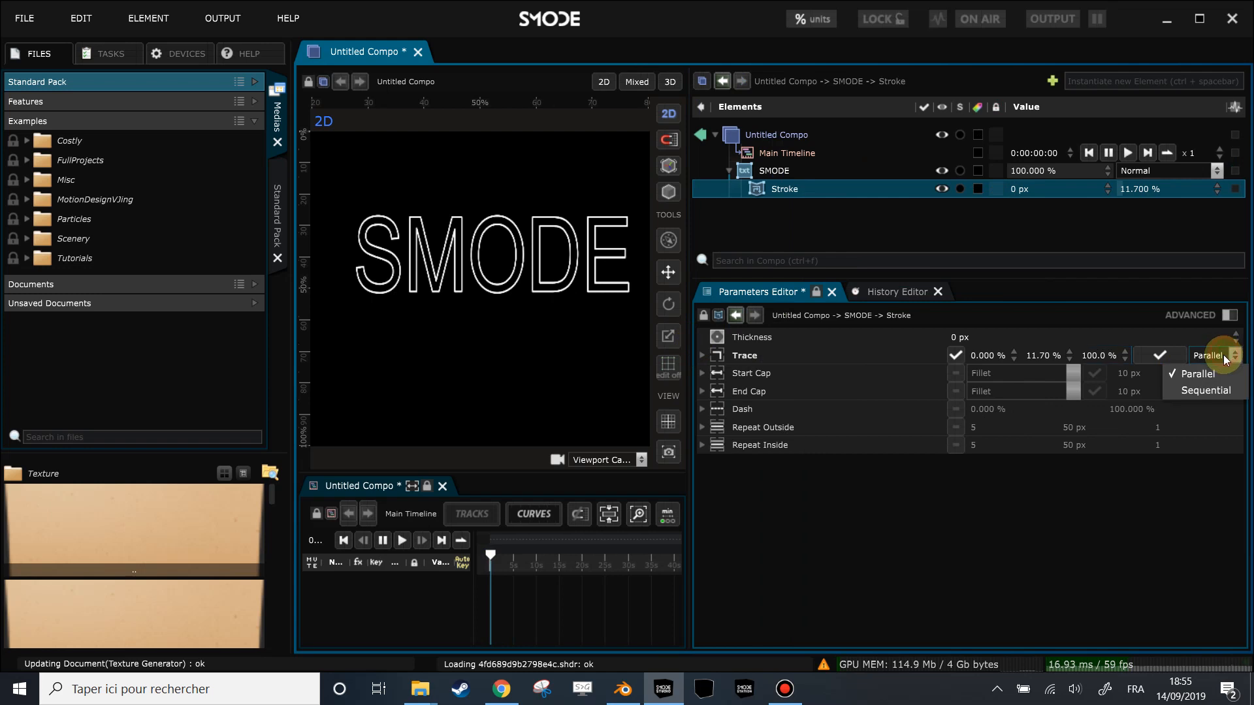
pyautogui.click(1224, 391)
pyautogui.moveTo(1132, 358)
pyautogui.mouseDown()
pyautogui.moveTo(1038, 356)
pyautogui.moveTo(1100, 355)
pyautogui.mouseUp()
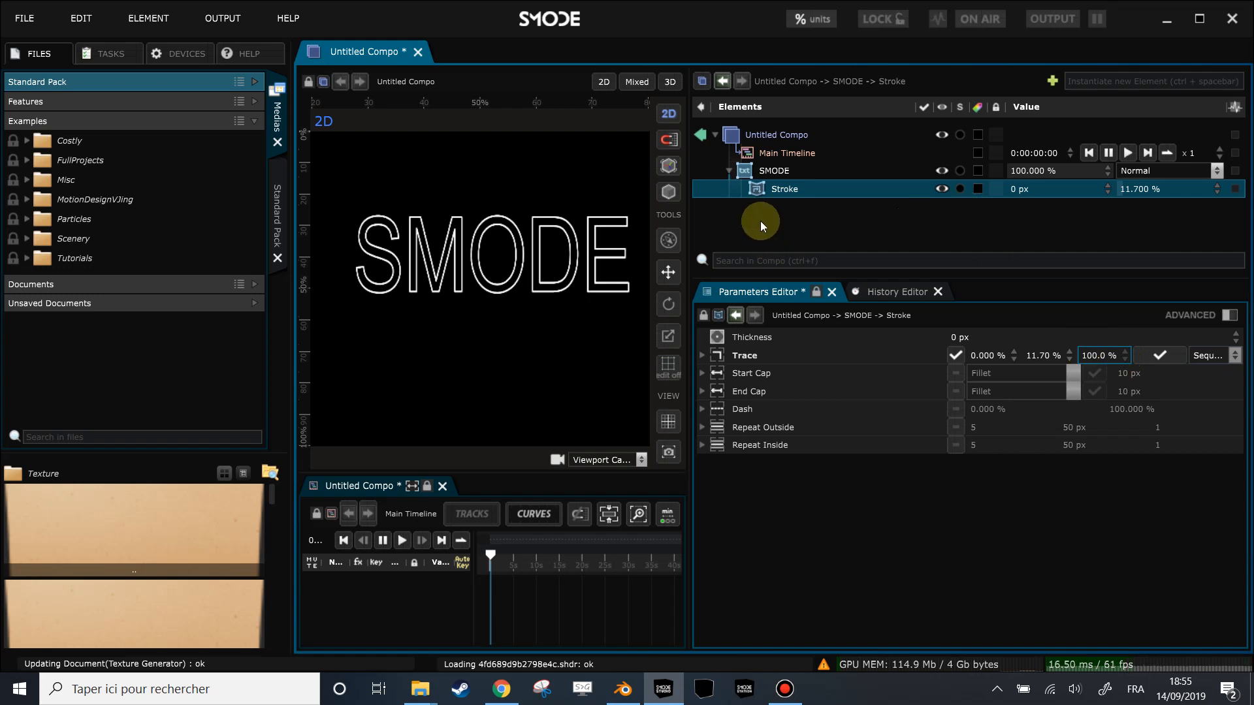
# Collapse the SMODE text layer and hide it in the composition
pyautogui.click(729, 171)
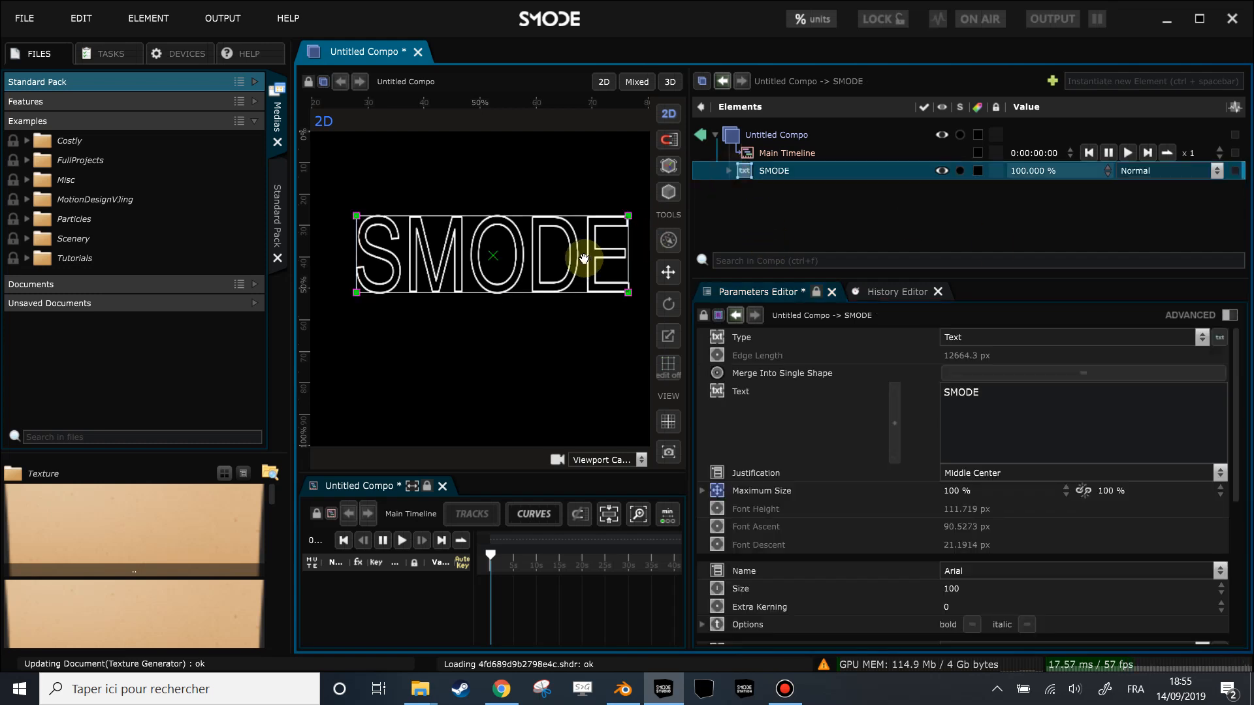
pyautogui.scroll(-2, 579, 260)
pyautogui.click(941, 170)
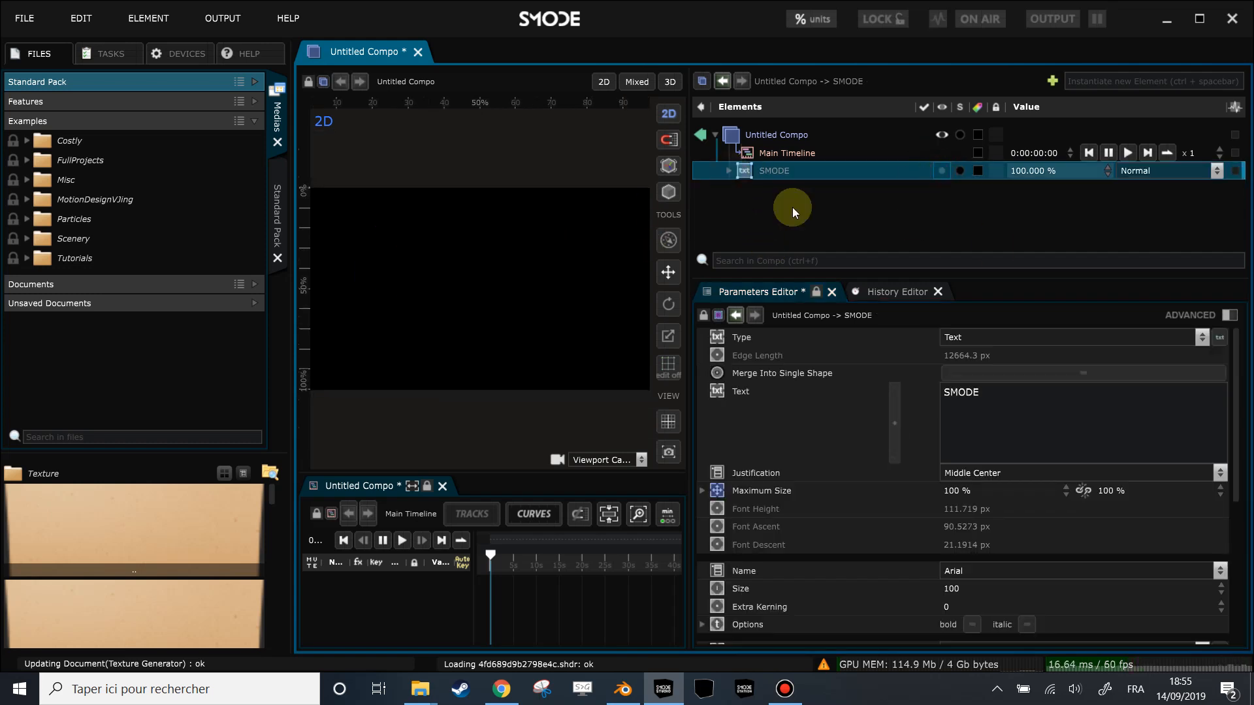
# Add a new Bezier shape layer to the composition
pyautogui.moveTo(684, 227); pyautogui.dragTo(796, 222)
pyautogui.rightClick(820, 205)
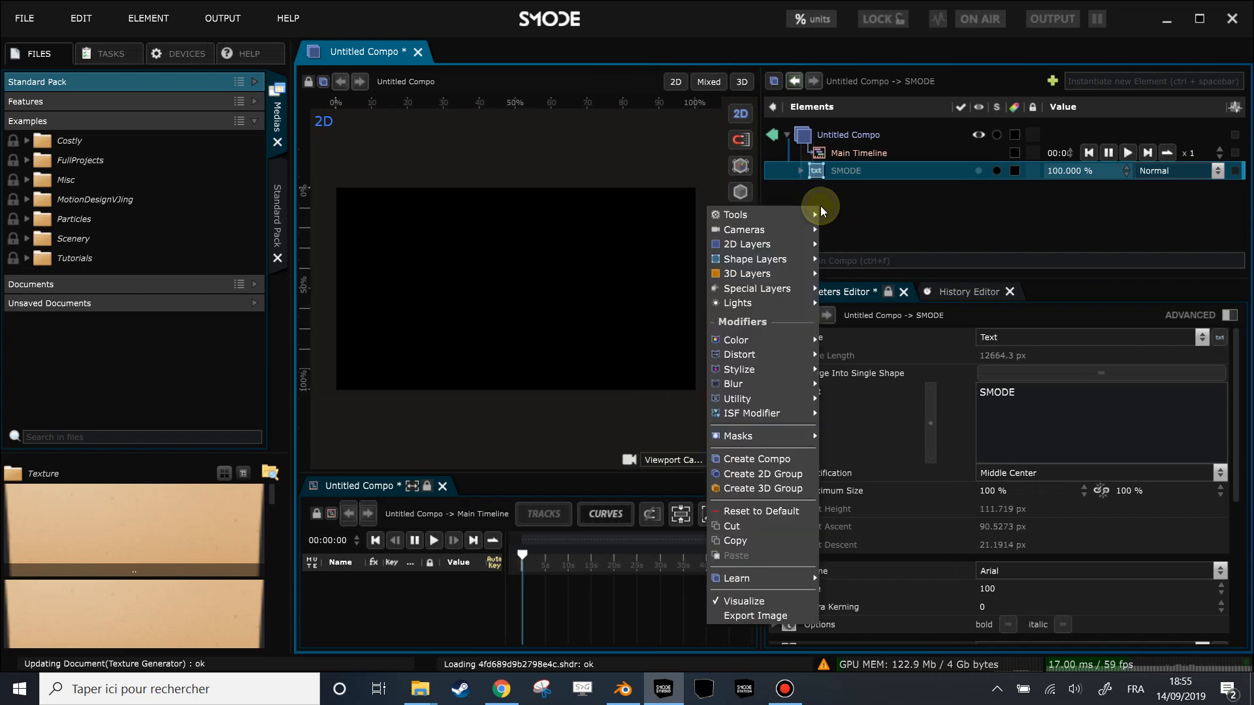
pyautogui.moveTo(764, 259)
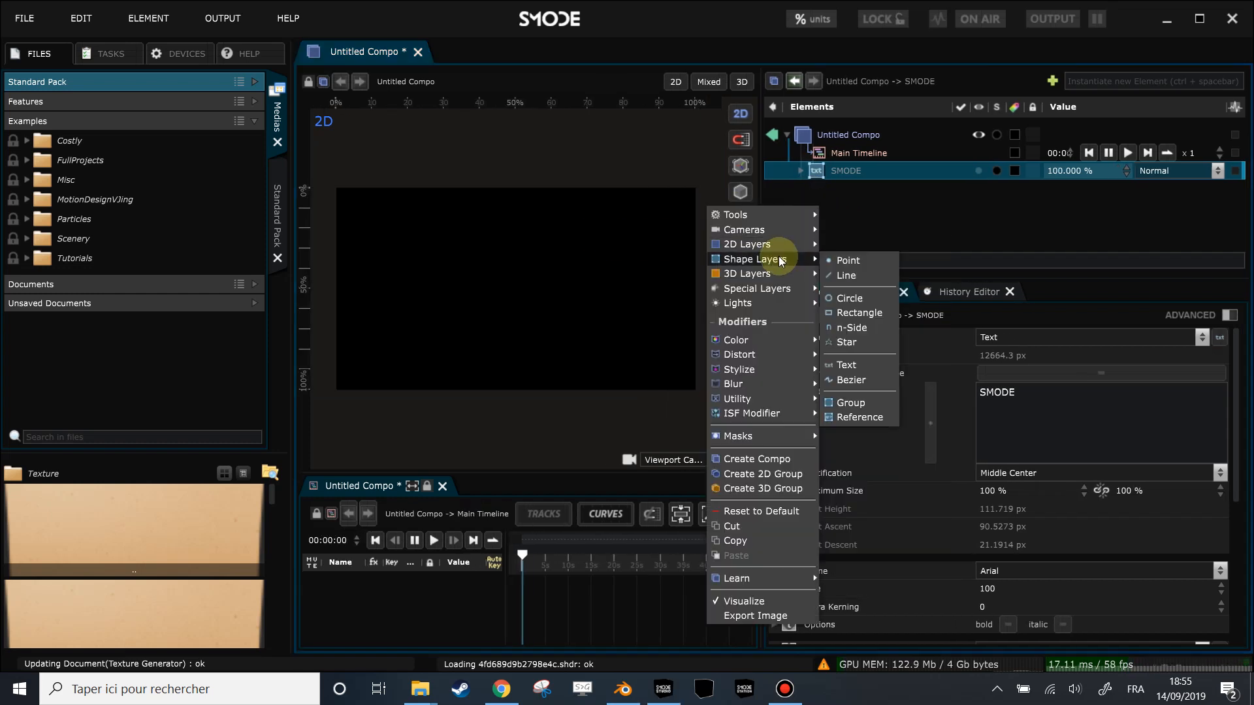
pyautogui.click(849, 380)
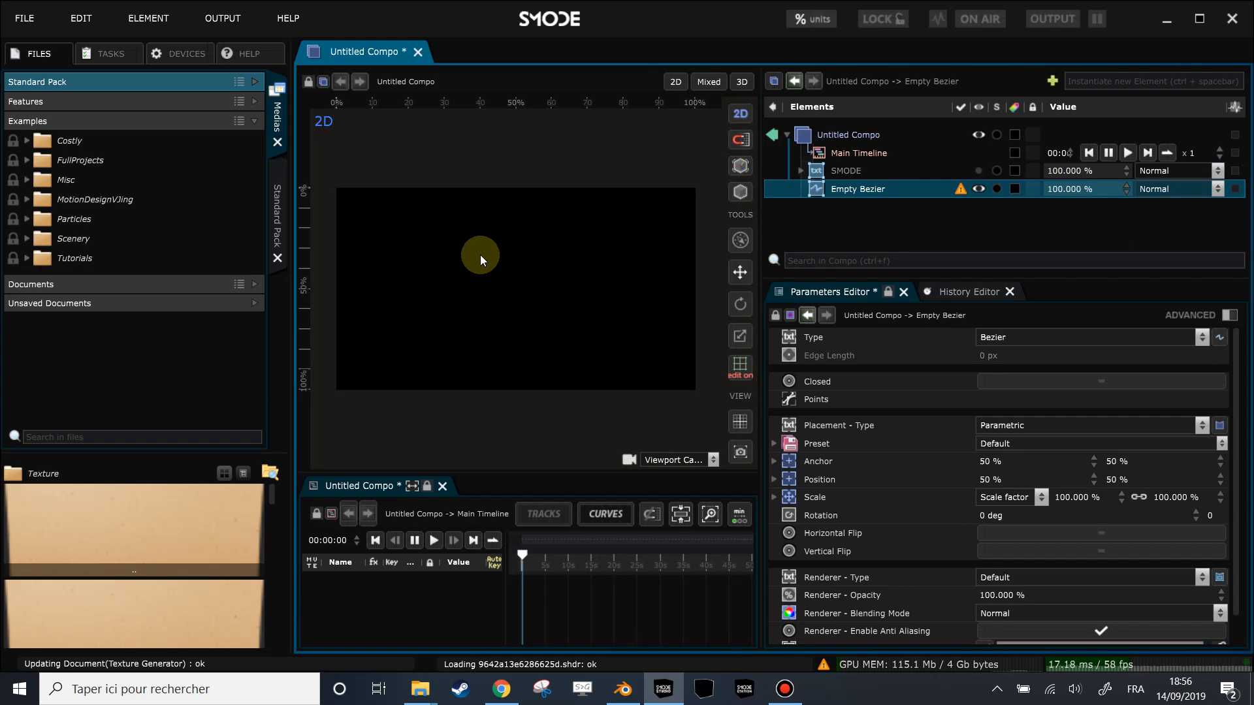
# Draw a closed, rounded freeform curve with the Bezier across the left and middle of the composition
pyautogui.moveTo(400, 259); pyautogui.dragTo(565, 263)
pyautogui.moveTo(578, 307); pyautogui.dragTo(555, 358)
pyautogui.click(506, 340)
pyautogui.click(461, 339)
pyautogui.click(418, 337)
pyautogui.moveTo(389, 314); pyautogui.dragTo(429, 210)
pyautogui.click(400, 258)
# Pull the Bezier's upper edge inward, add a raised point near its right end and delete the extra point beside it
pyautogui.moveTo(516, 244); pyautogui.dragTo(493, 300)
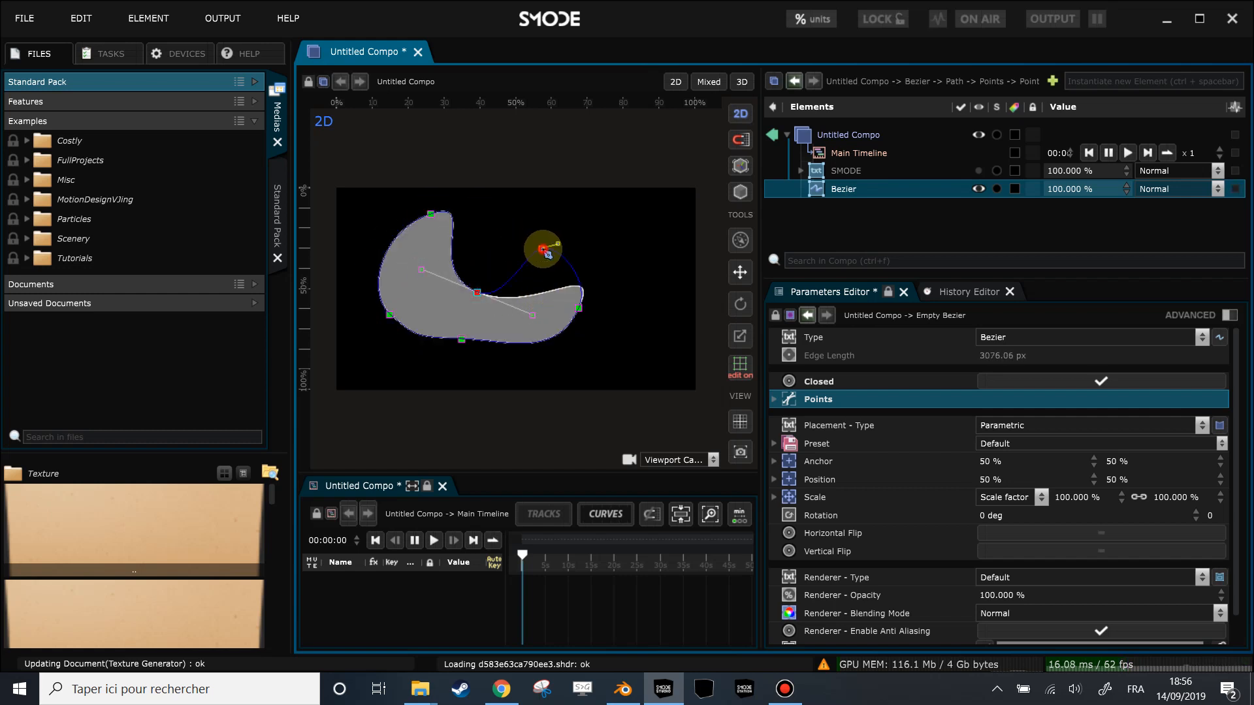
pyautogui.click(543, 249)
pyautogui.click(580, 285)
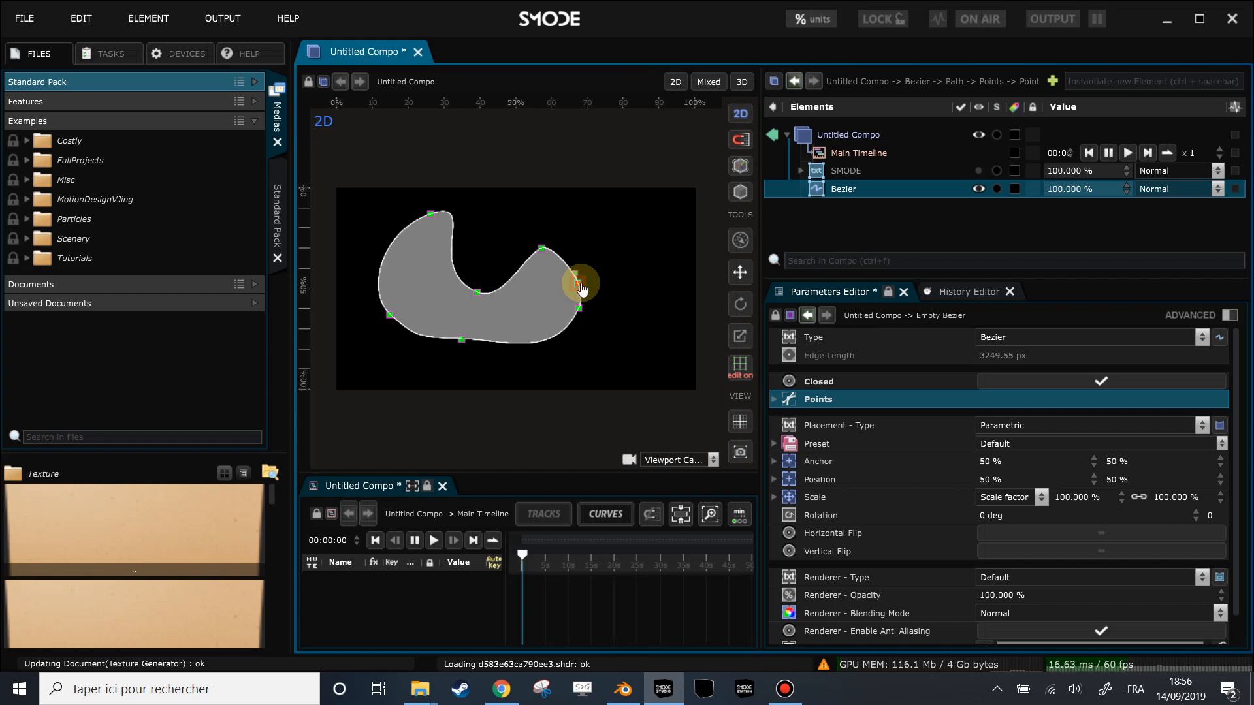
pyautogui.press('Delete')
pyautogui.press('Return')
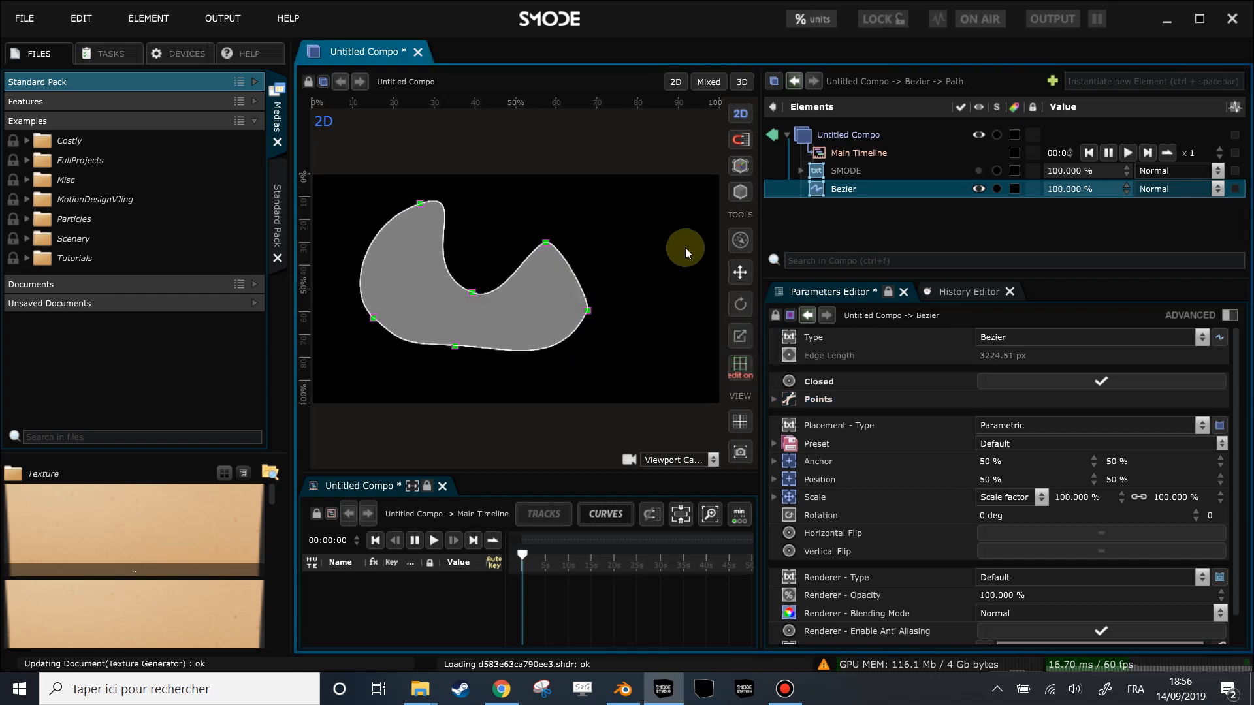
# Add an Edge Thickness modifier to the Bezier layer
pyautogui.rightClick(820, 192)
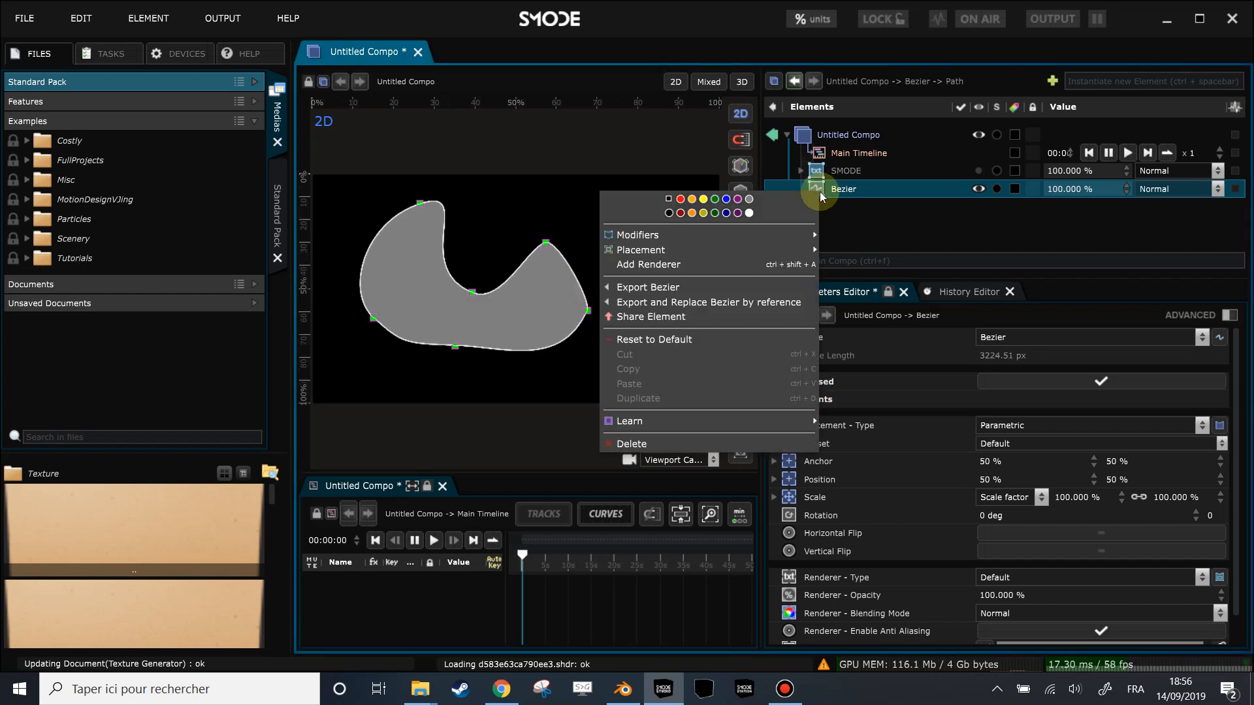
pyautogui.moveTo(776, 232)
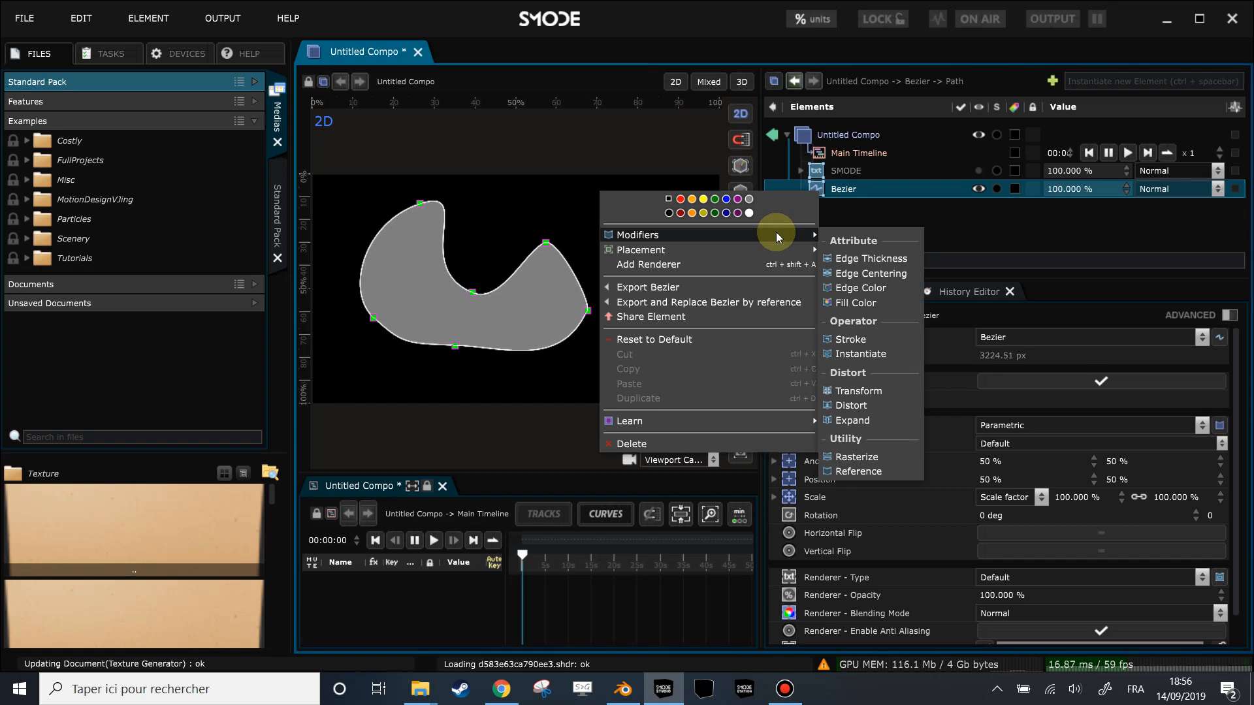
pyautogui.click(868, 260)
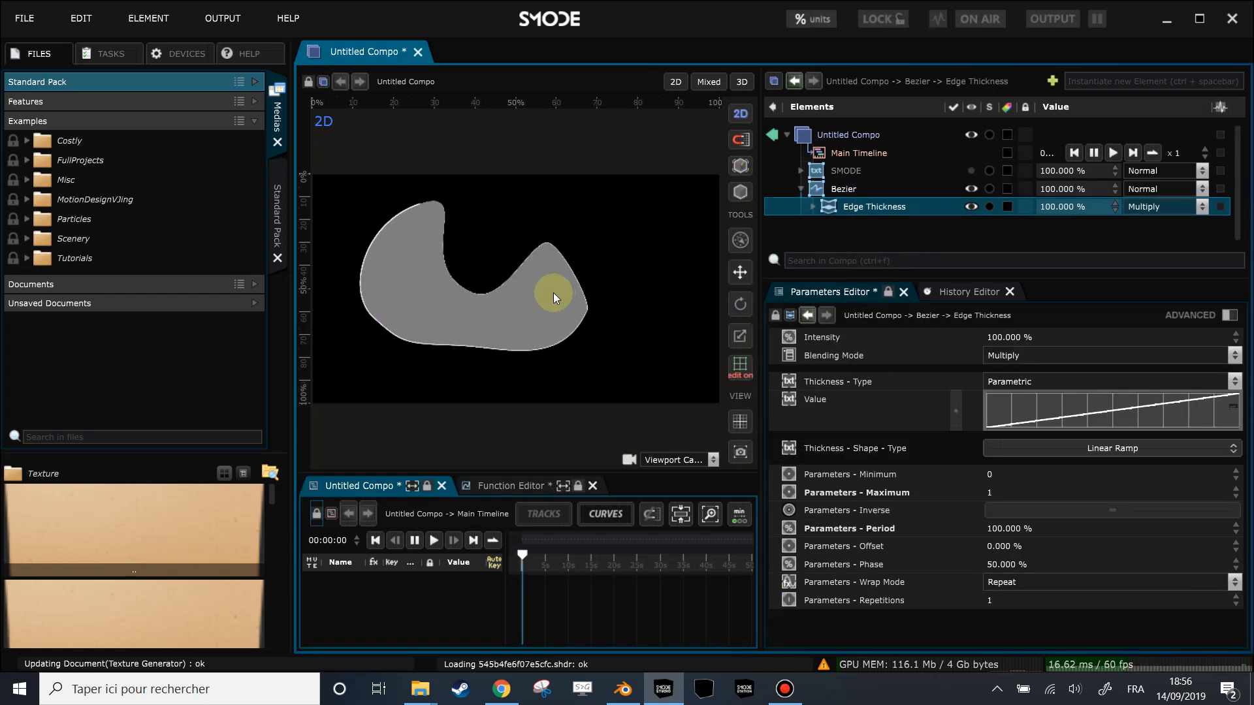
# Disable the Bezier's fill and set its stroke width to 41.9 px
pyautogui.click(833, 191)
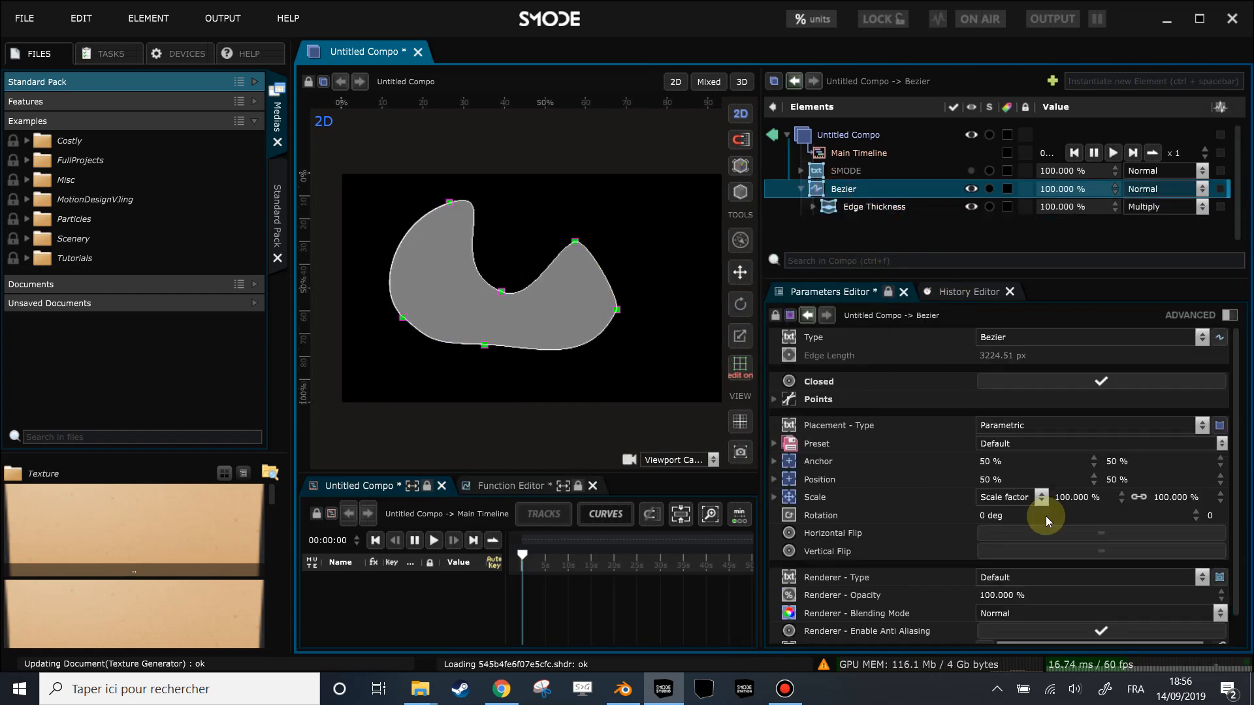
pyautogui.scroll(-1, 1028, 578)
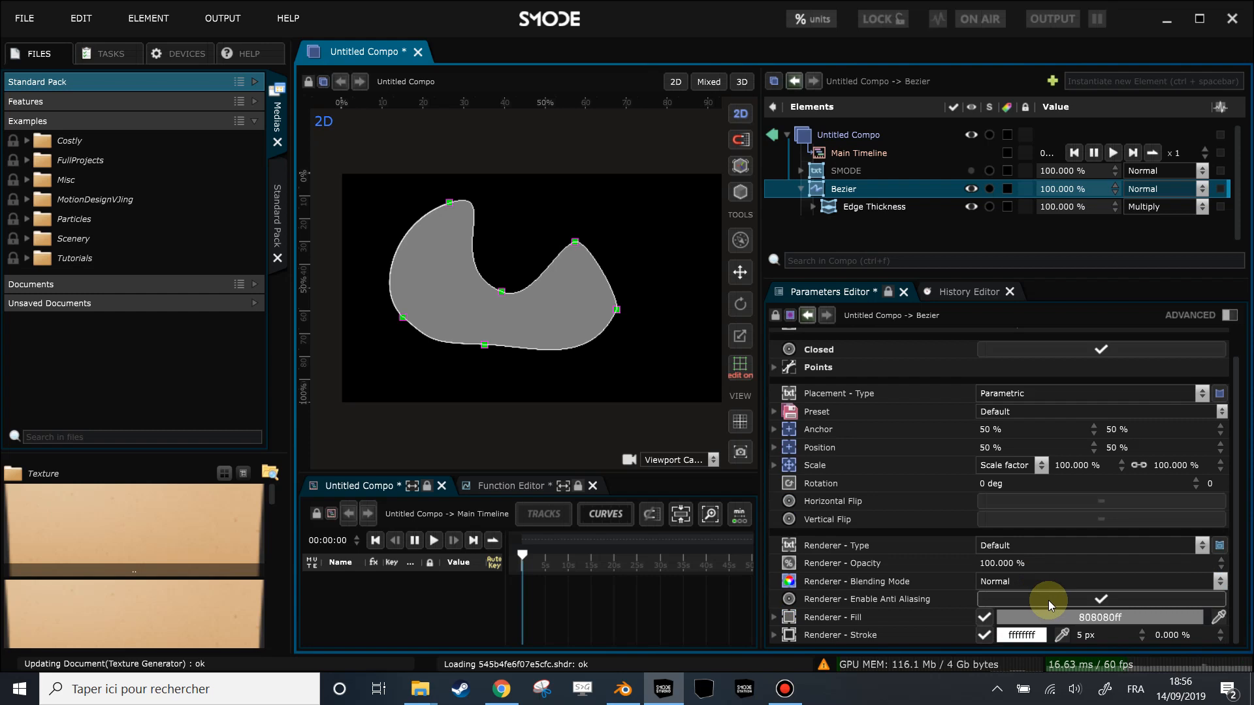
pyautogui.click(985, 618)
pyautogui.click(984, 635)
pyautogui.moveTo(1104, 635); pyautogui.dragTo(1169, 634)
# Set the Edge Thickness modifier's Maximum parameter to 1.91
pyautogui.click(849, 207)
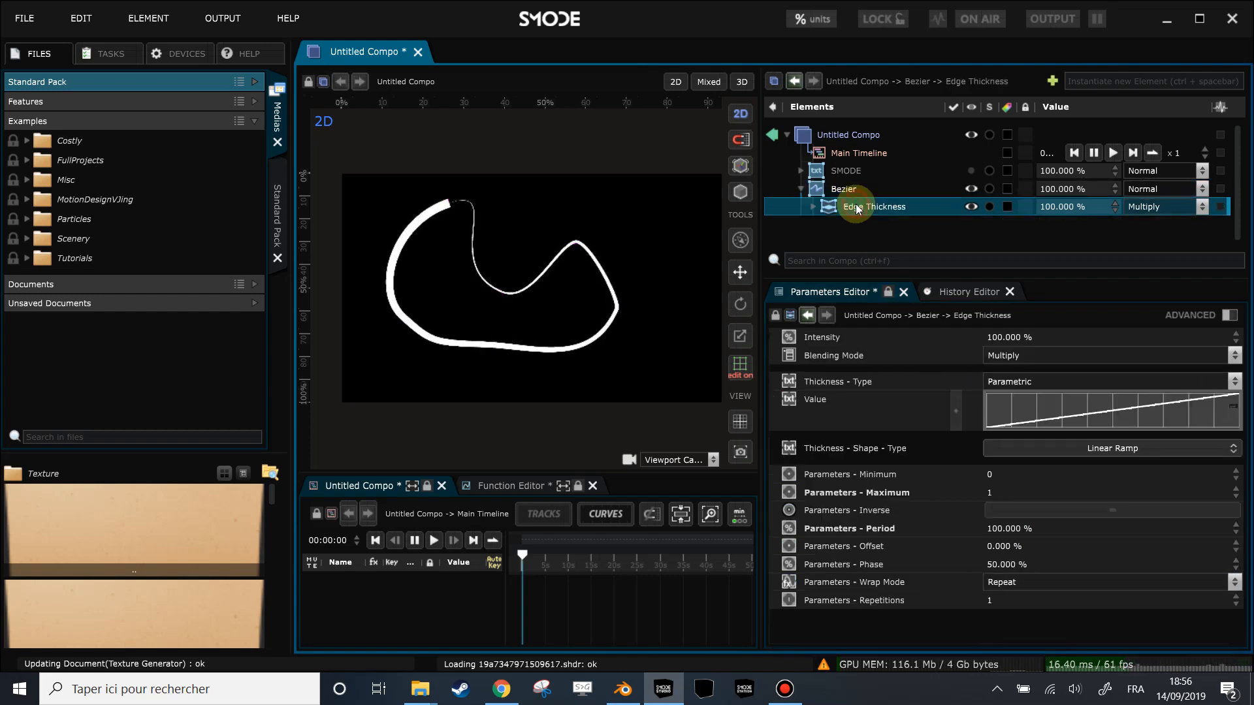
pyautogui.scroll(2, 572, 269)
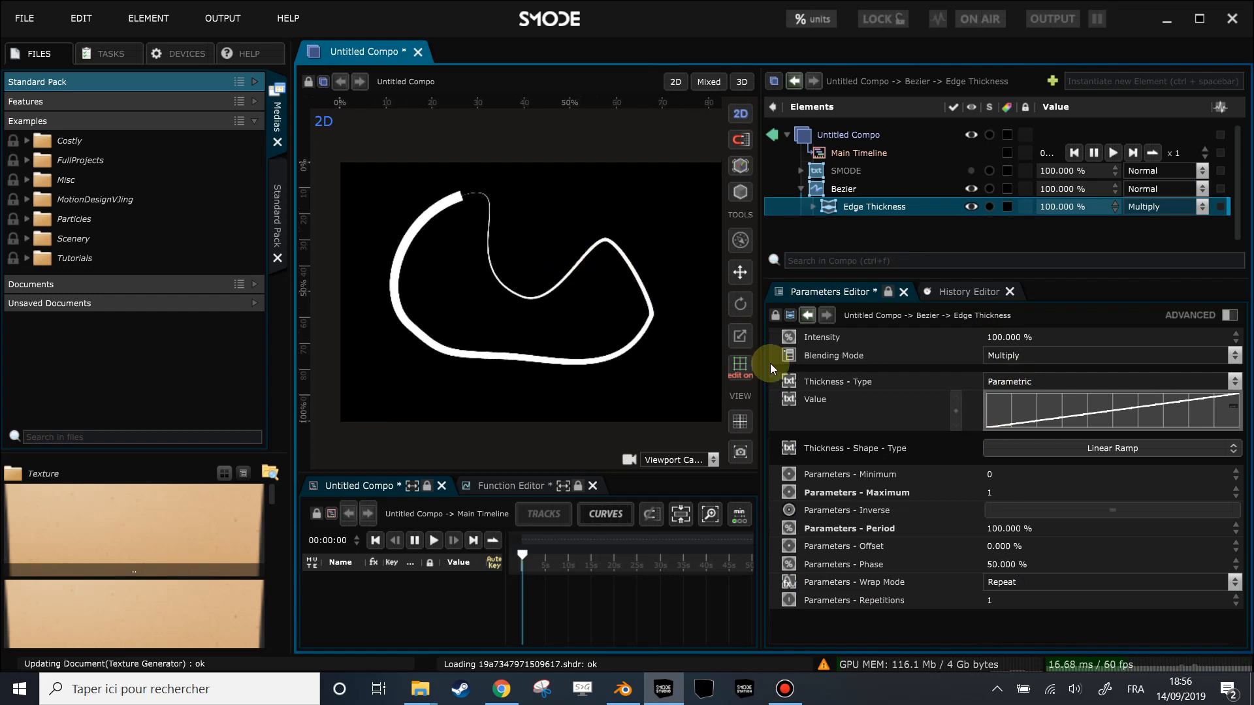
pyautogui.moveTo(999, 495); pyautogui.dragTo(992, 483)
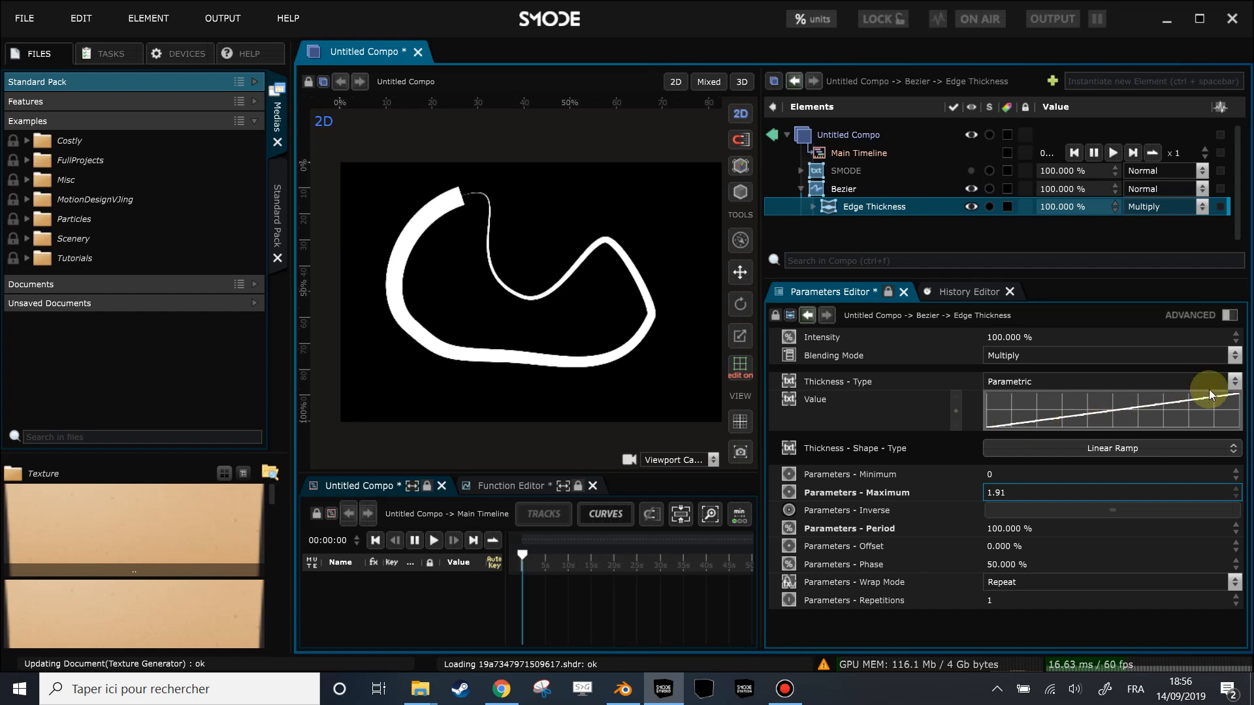
# Set the Edge Thickness shape type to Sinus and try adjusting its repetitions, ending at 1
pyautogui.click(1099, 450)
pyautogui.click(1192, 327)
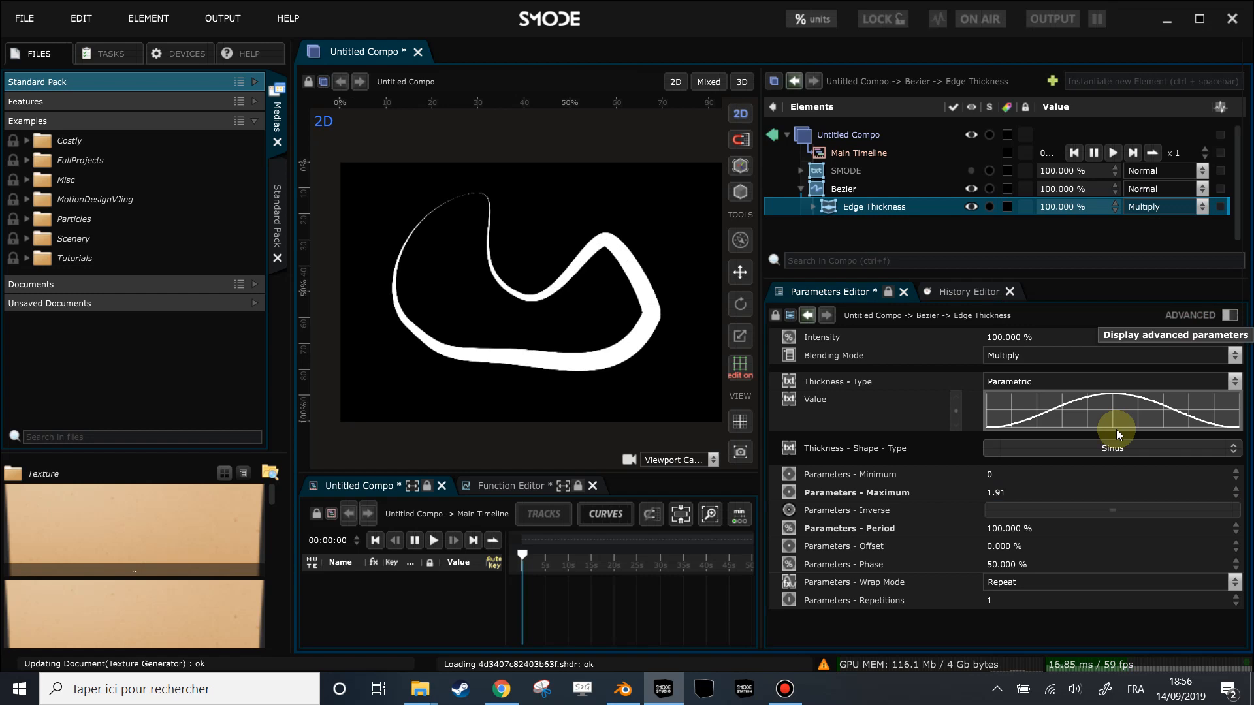
pyautogui.moveTo(1000, 600)
pyautogui.mouseDown()
pyautogui.moveTo(1000, 537)
pyautogui.moveTo(1000, 599)
pyautogui.mouseUp()
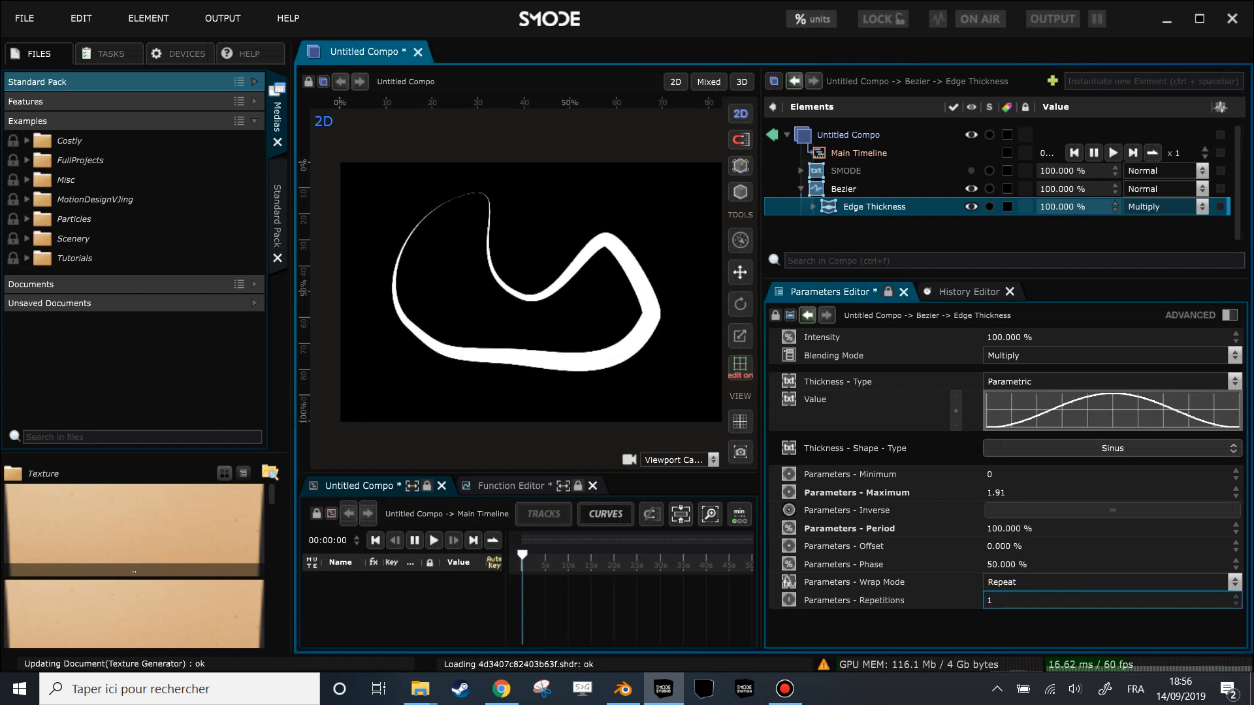
# Disable the Edge Thickness modifier and add a Stroke modifier to the Bezier layer
pyautogui.click(971, 207)
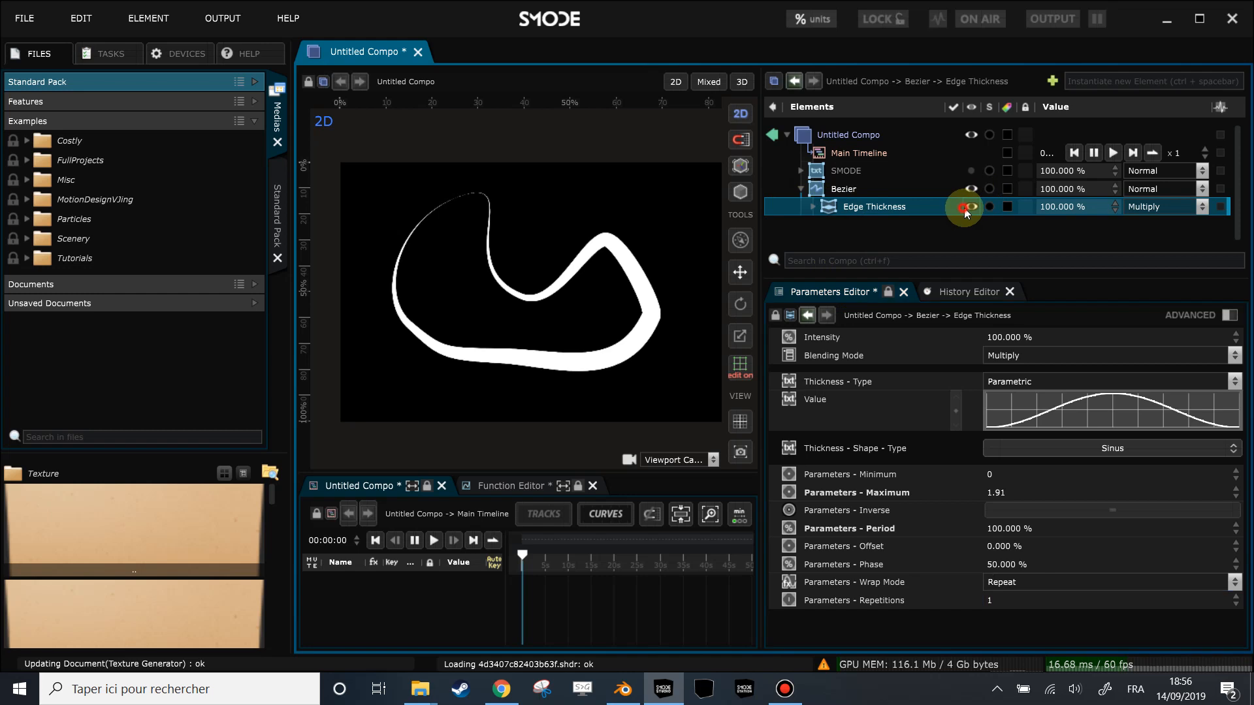
pyautogui.rightClick(824, 198)
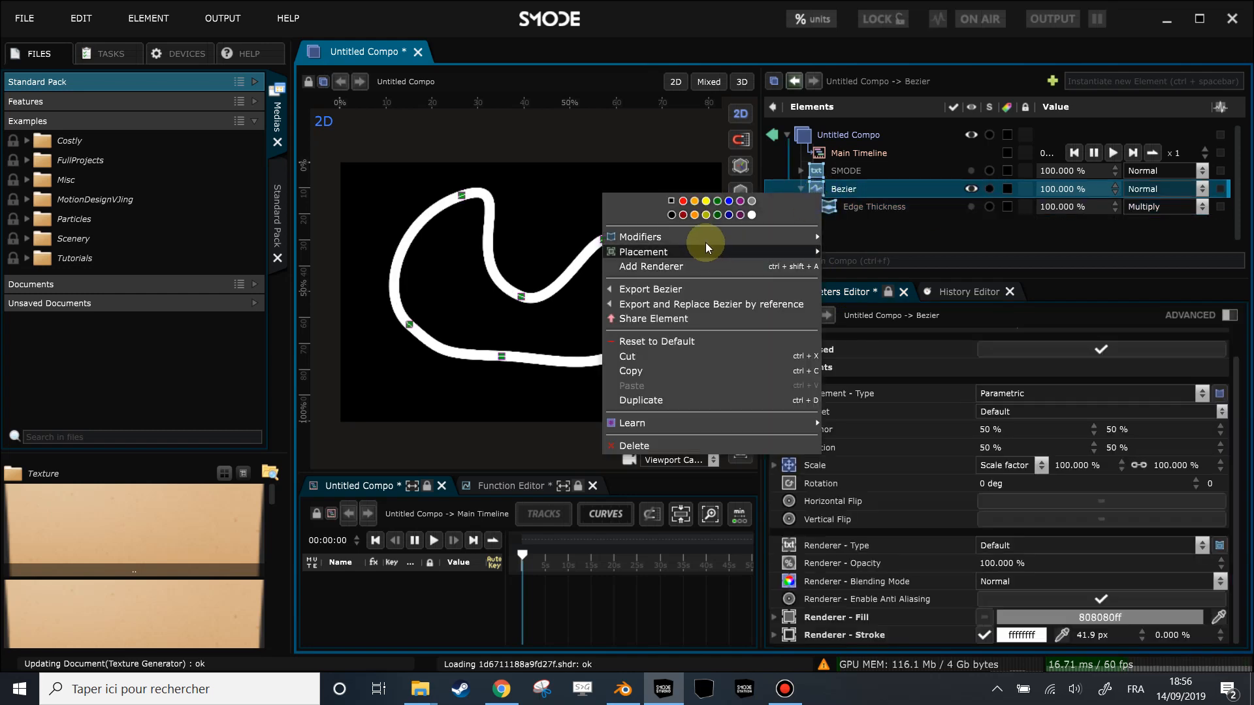
pyautogui.moveTo(706, 241)
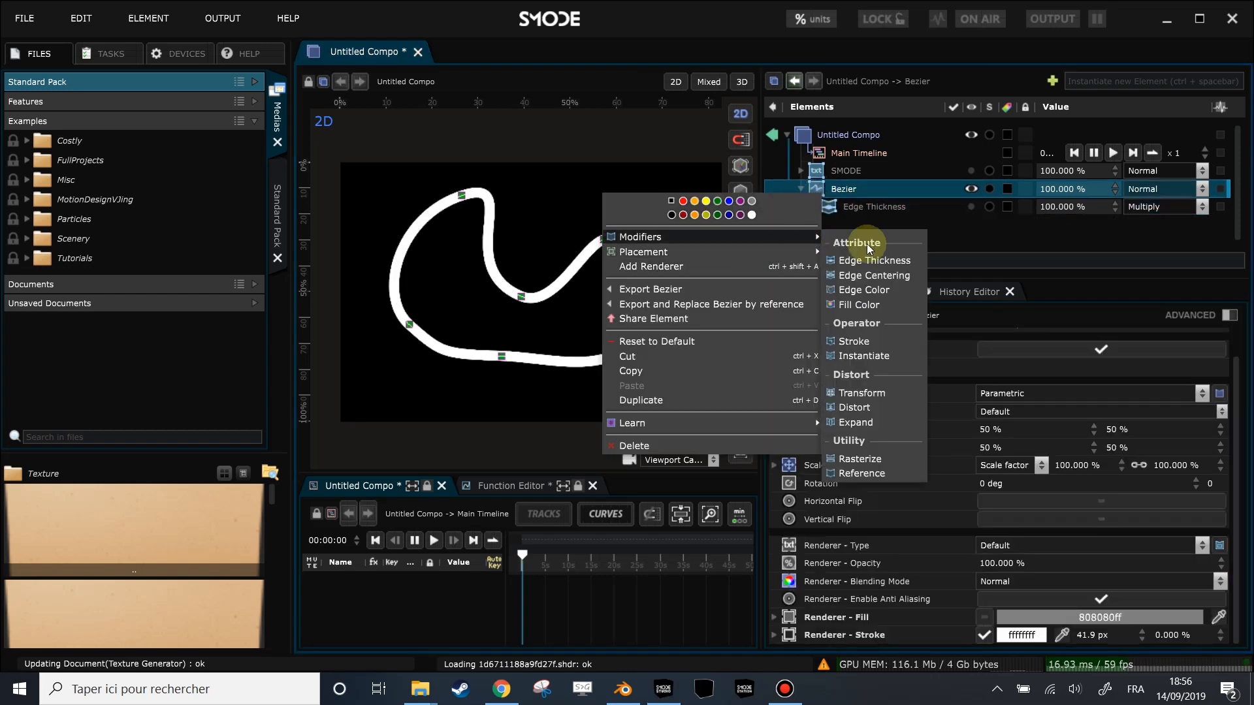
pyautogui.click(860, 341)
# Set the Bezier Stroke's last Trace value to 42.5 % and animate its Trace offset with a linear loop
pyautogui.moveTo(1117, 353); pyautogui.dragTo(1114, 355)
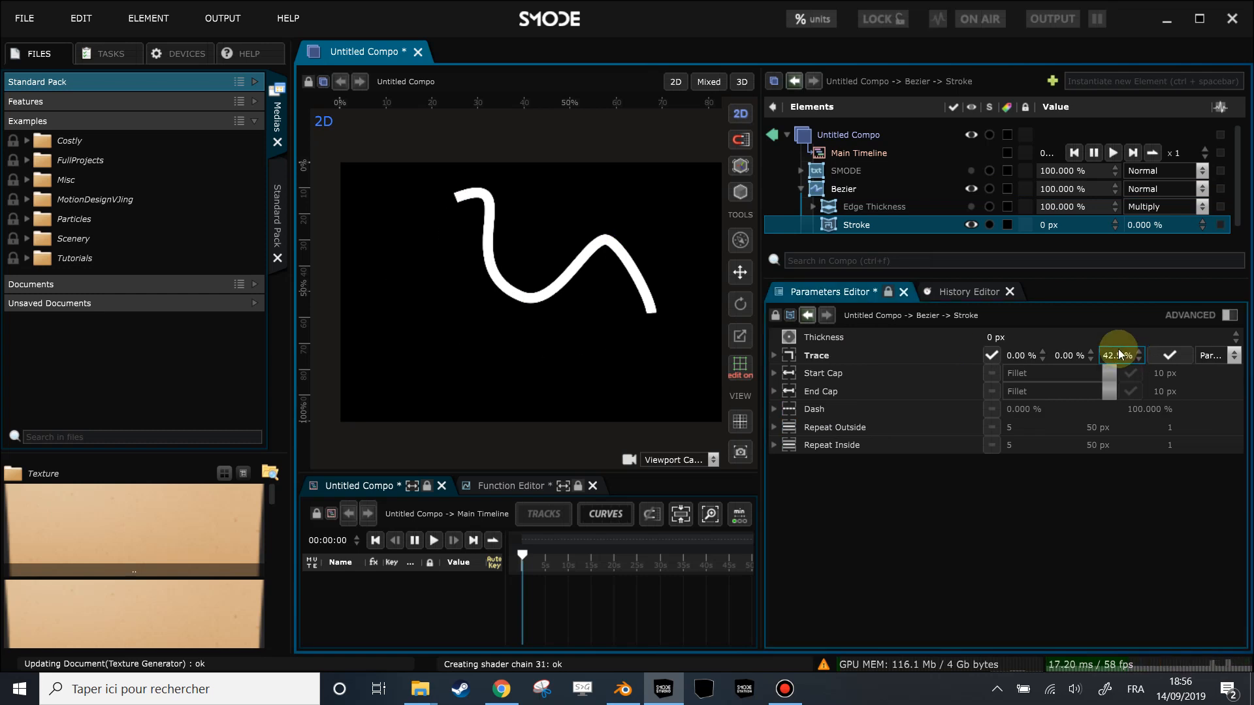
pyautogui.rightClick(1066, 357)
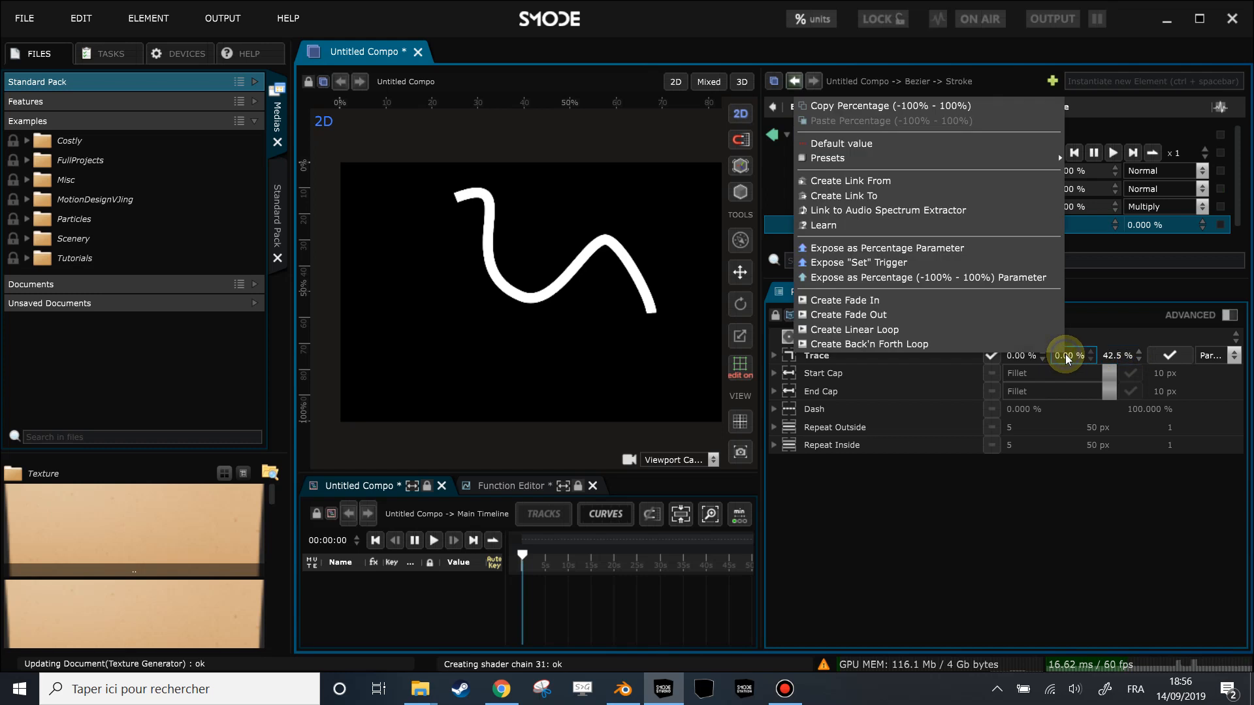
pyautogui.click(966, 333)
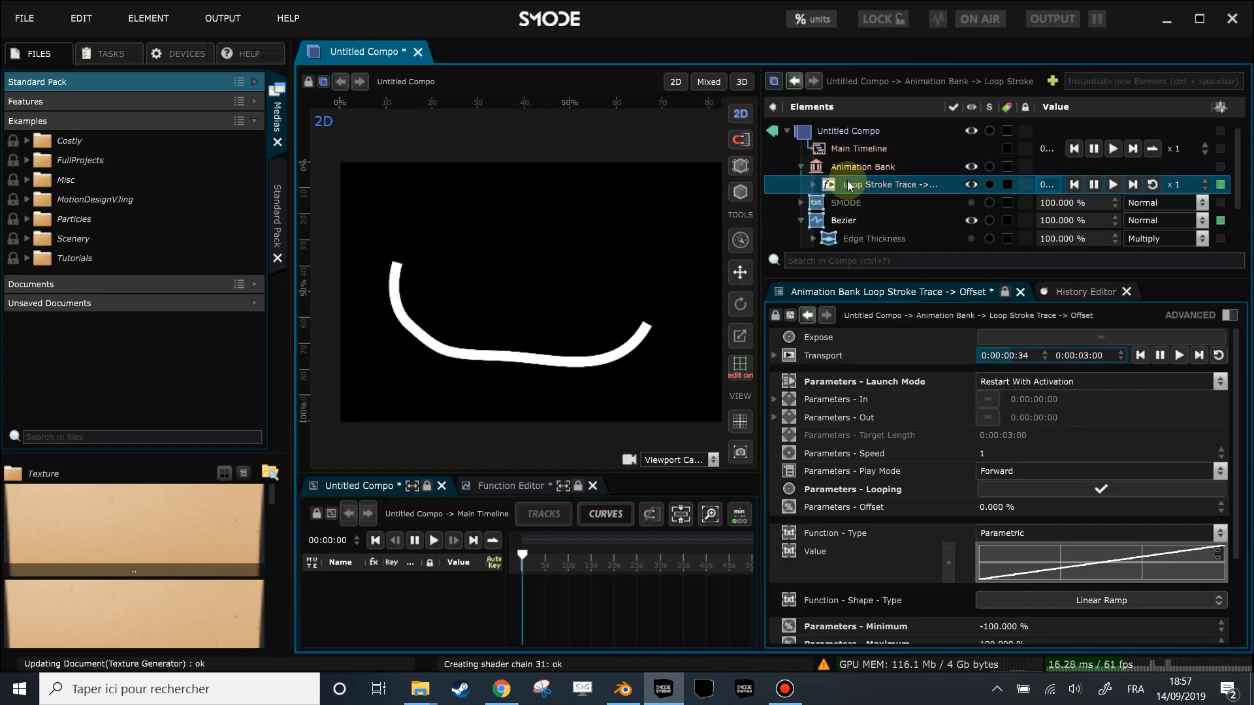
# Re-enable the Edge Thickness modifier and move the Stroke modifier above it in the Bezier layer
pyautogui.click(917, 238)
pyautogui.scroll(-1, 962, 183)
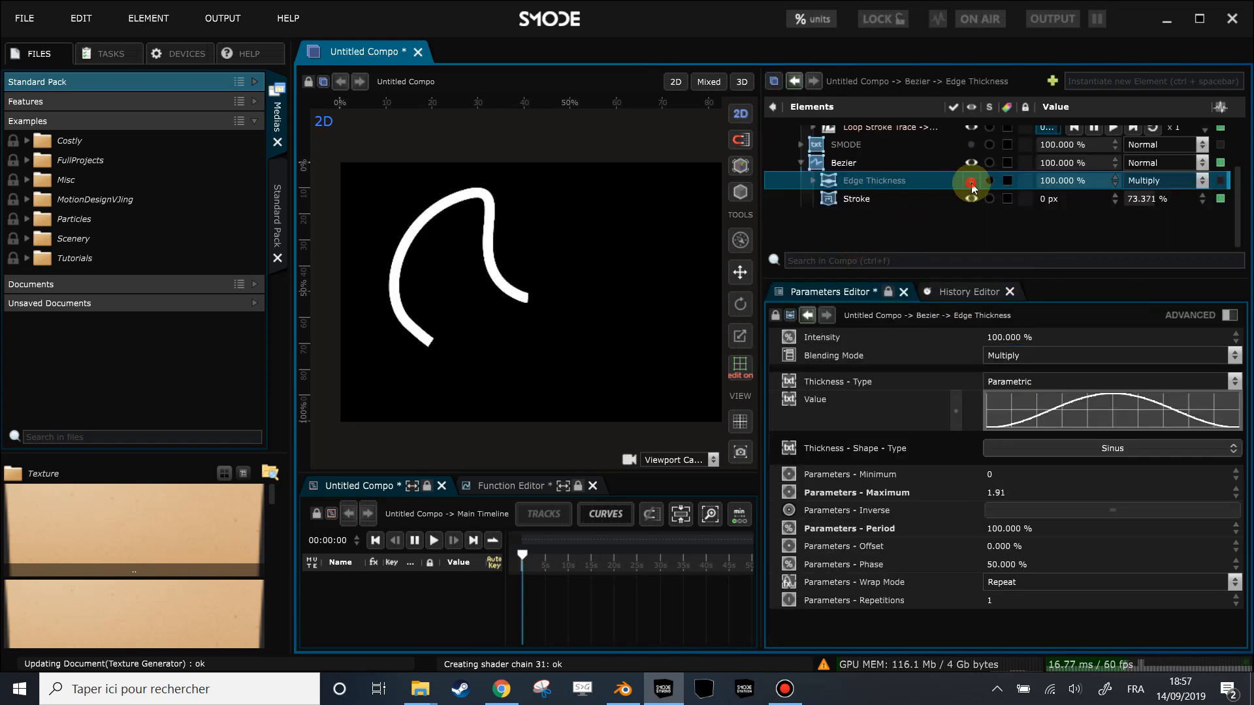
pyautogui.click(971, 181)
pyautogui.moveTo(844, 197); pyautogui.dragTo(845, 176)
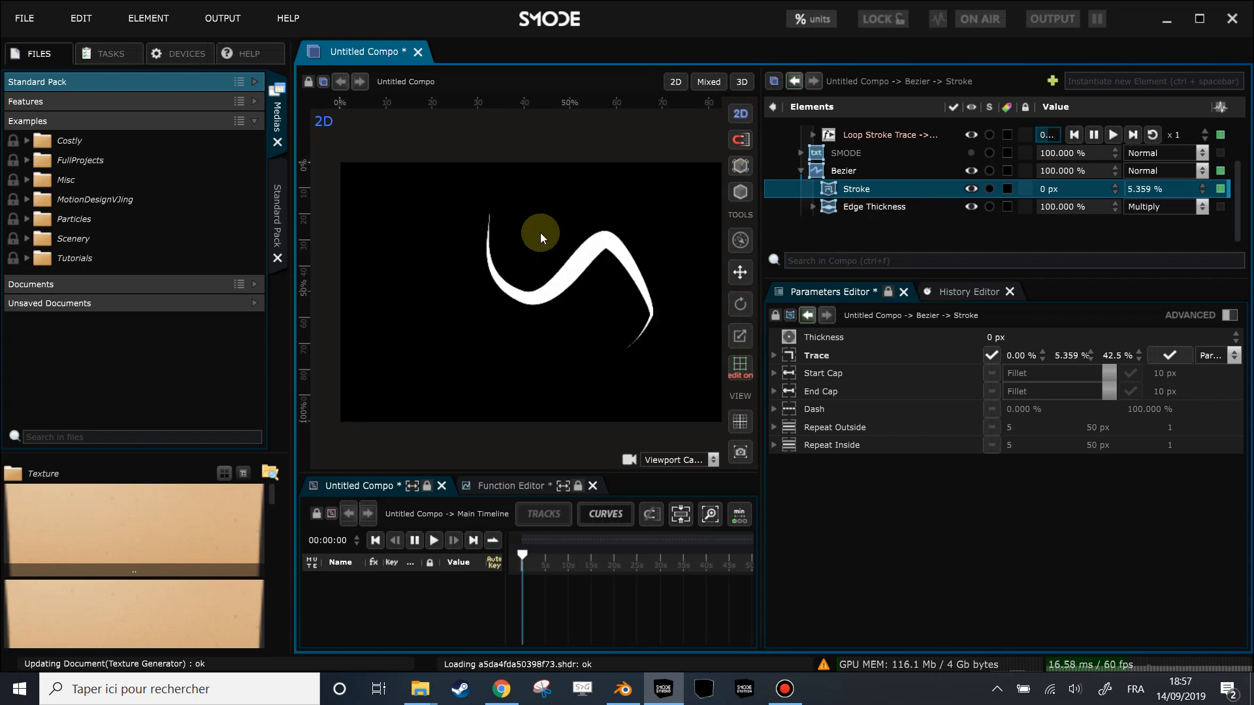
# Try the Noise shape type on the Edge Thickness modifier and return it to Sinus
pyautogui.click(873, 206)
pyautogui.click(1091, 446)
pyautogui.click(1110, 256)
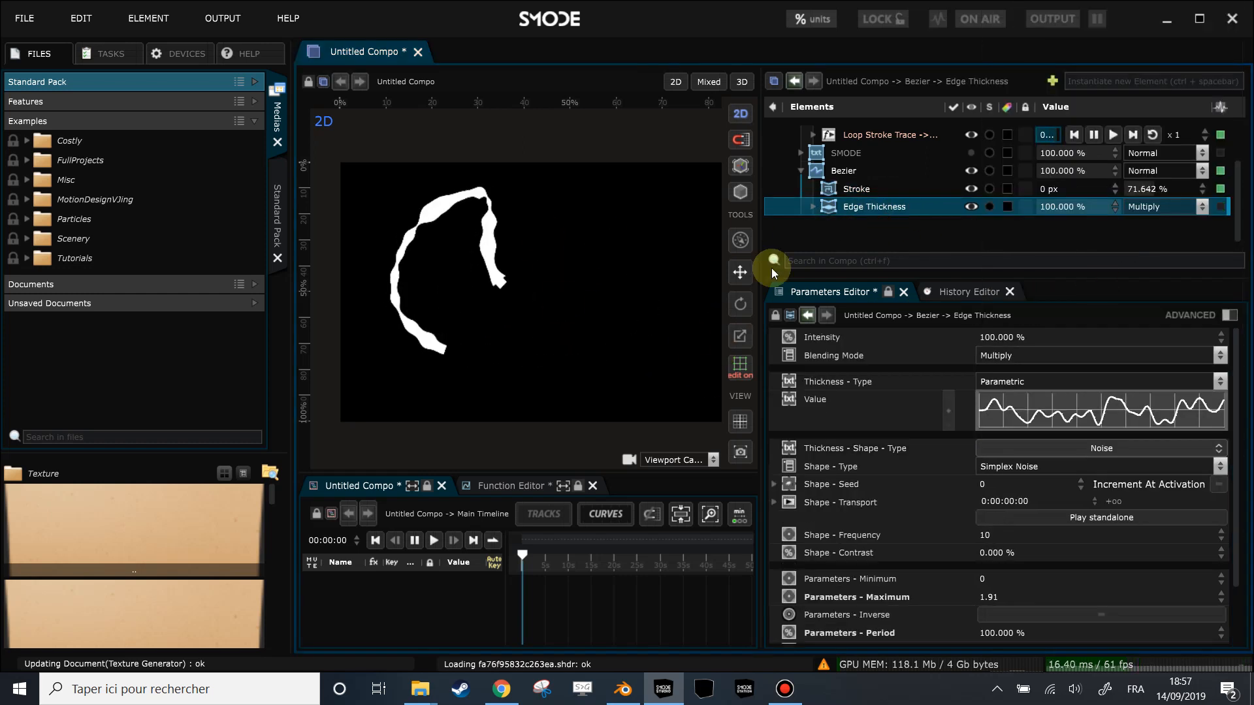
pyautogui.click(1104, 445)
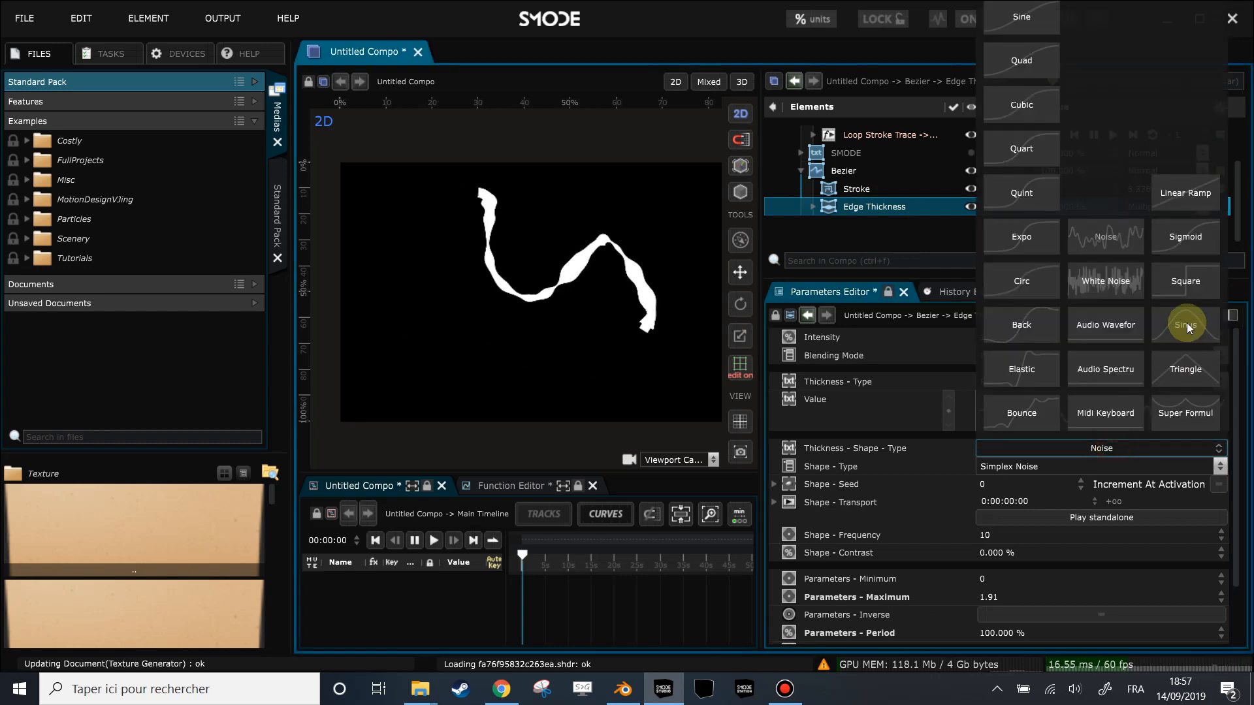
pyautogui.click(1185, 324)
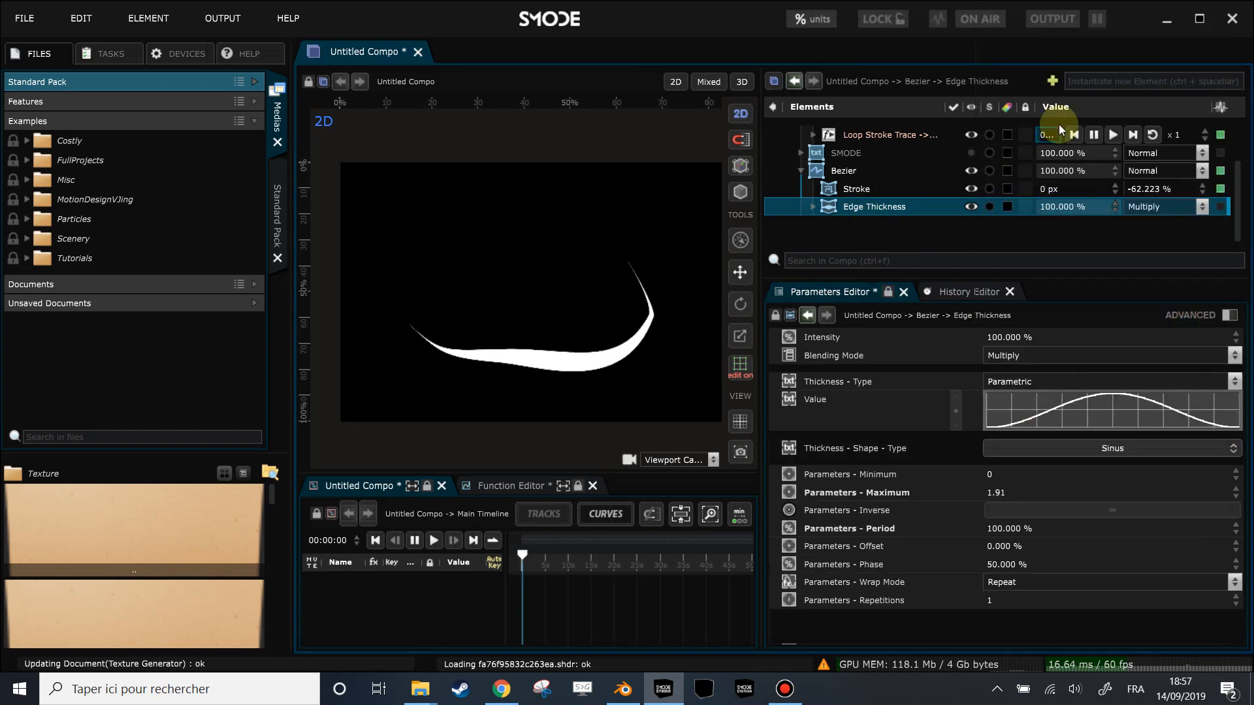
# Disable the Animation Bank and the Bezier's Stroke modifier
pyautogui.scroll(1, 989, 139)
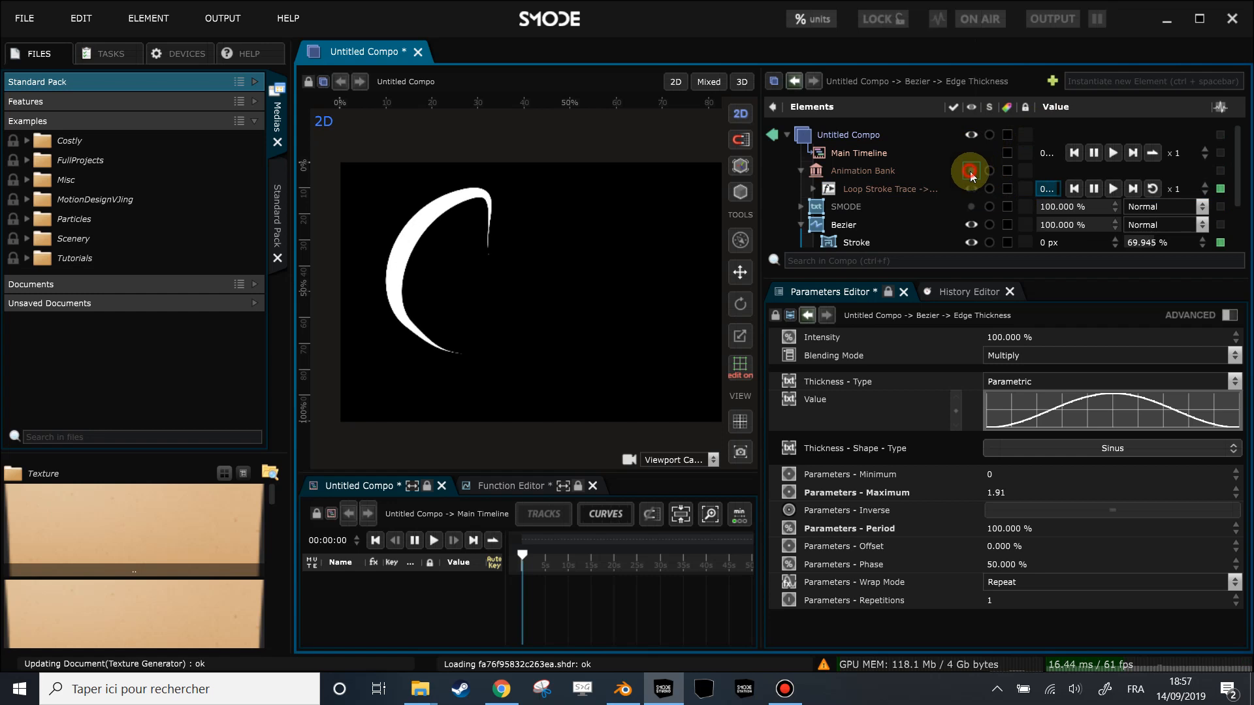
pyautogui.scroll(-1, 968, 172)
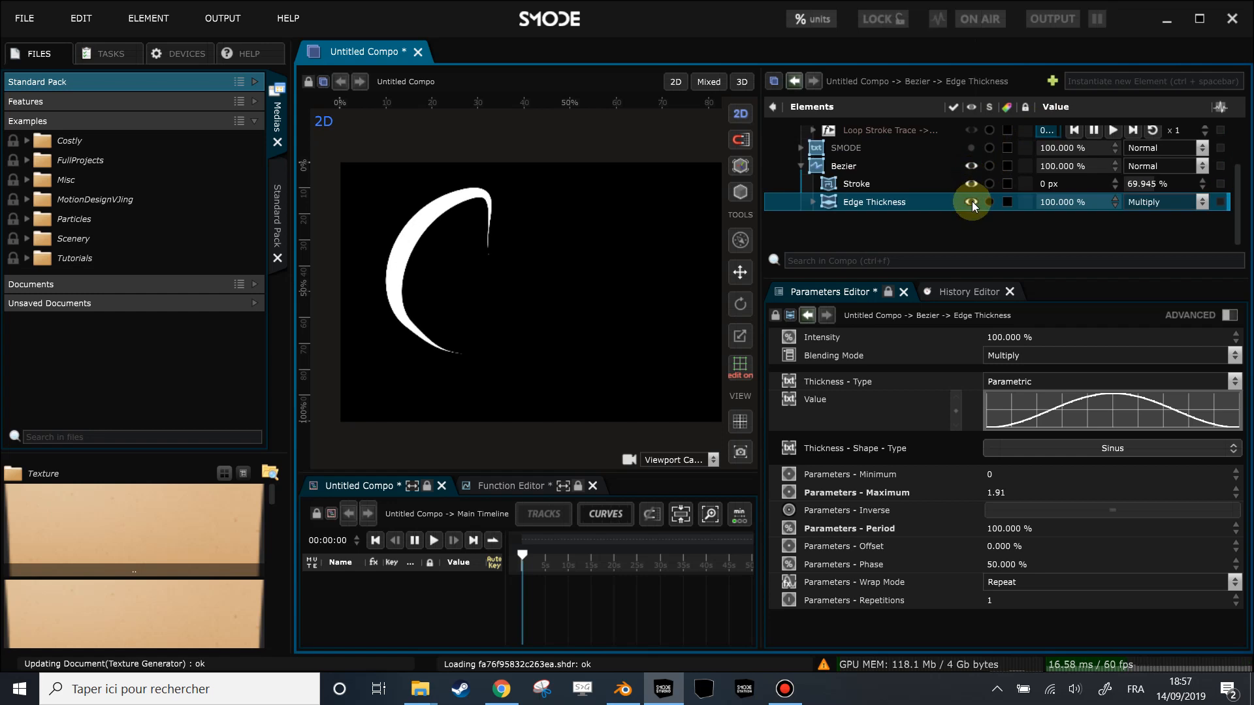
pyautogui.click(970, 185)
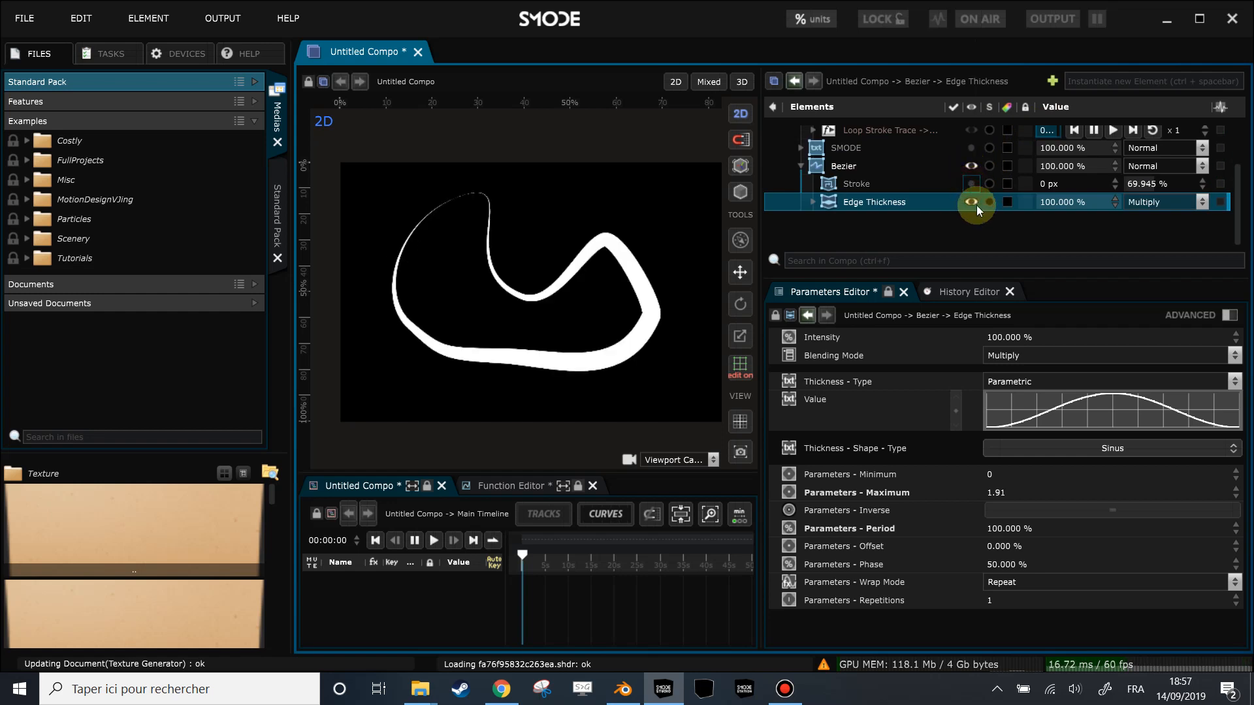
# Disable the Bezier's Edge Thickness modifier and set the Bezier's renderer stroke width to 17.21 px
pyautogui.click(971, 203)
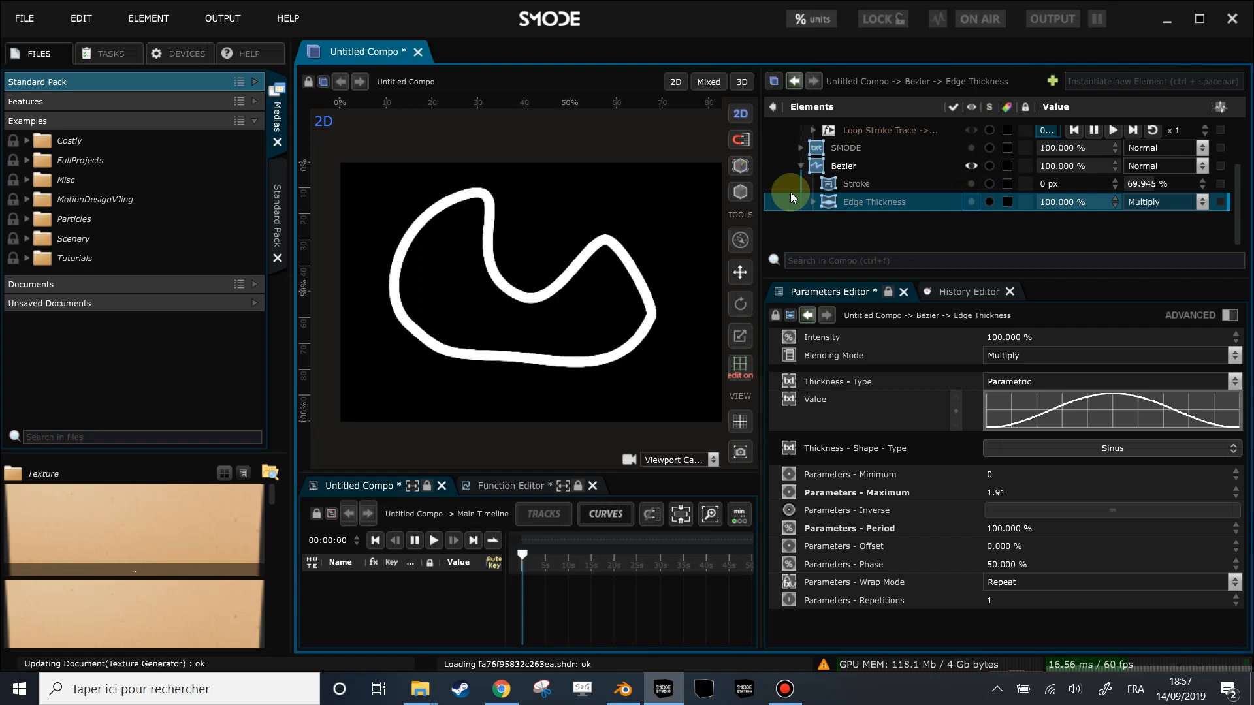
pyautogui.click(828, 166)
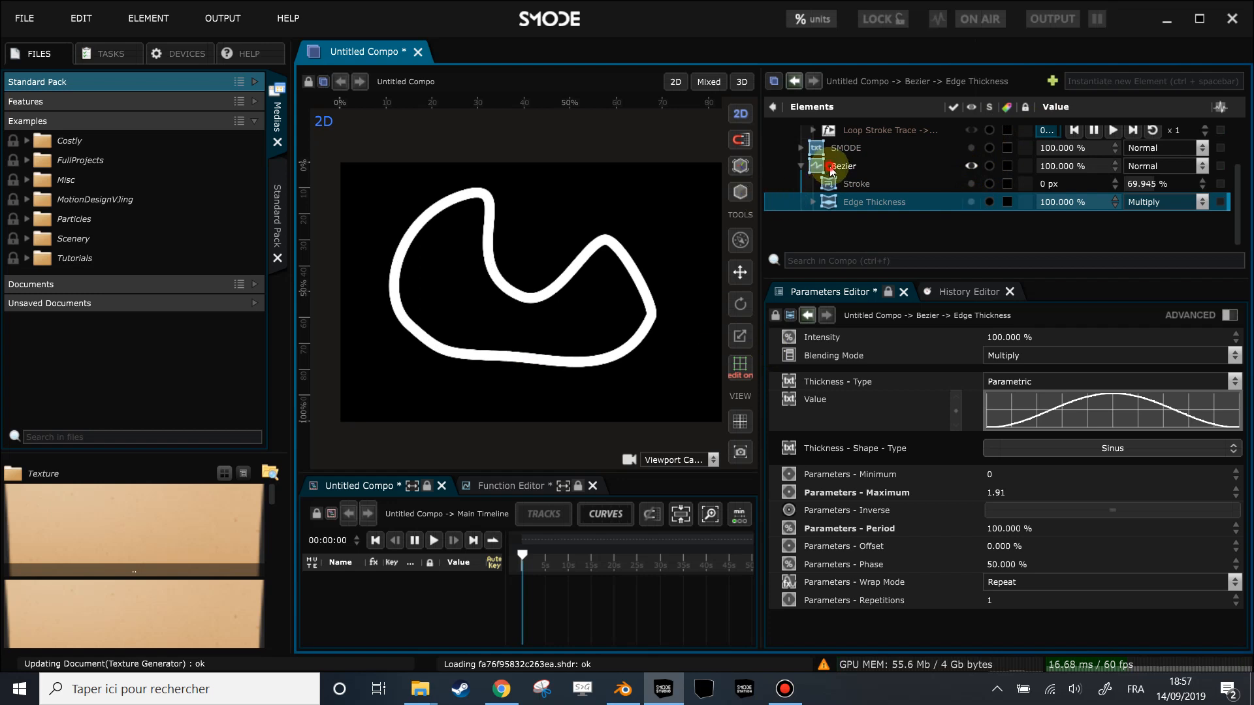
pyautogui.moveTo(1090, 641)
pyautogui.mouseDown()
pyautogui.moveTo(1090, 670)
pyautogui.moveTo(1097, 624)
pyautogui.mouseUp()
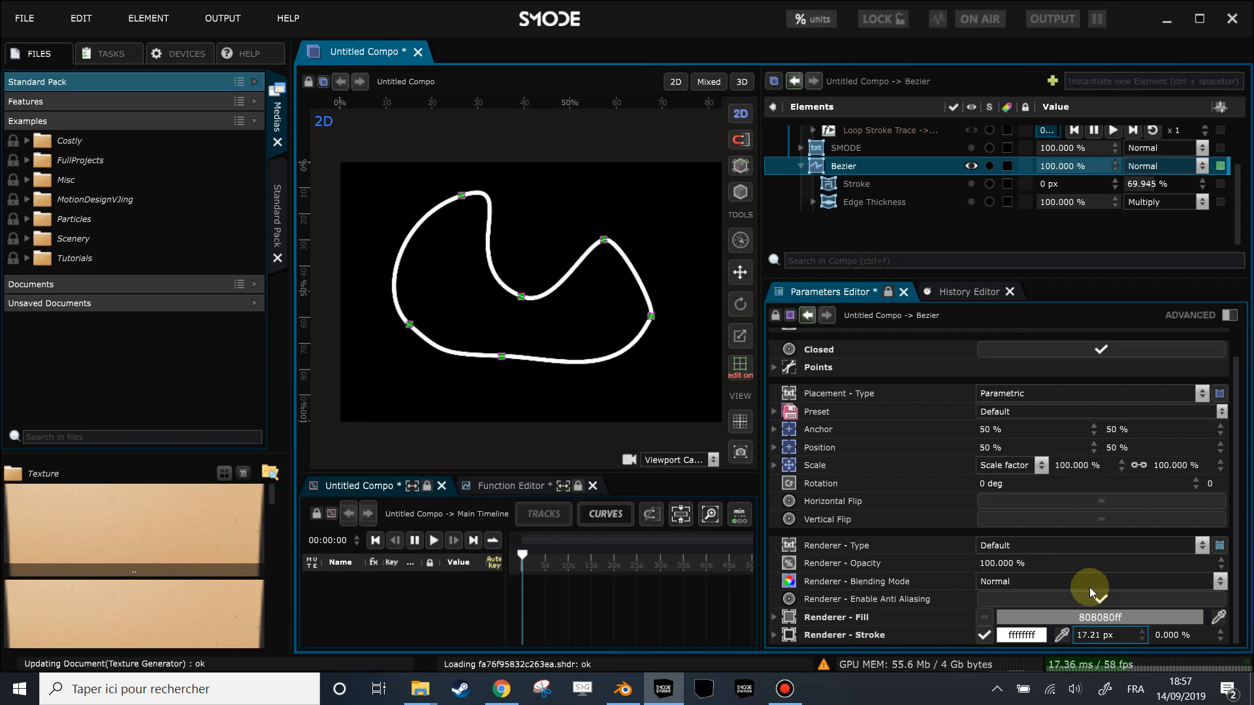
pyautogui.rightClick(827, 167)
pyautogui.moveTo(734, 213)
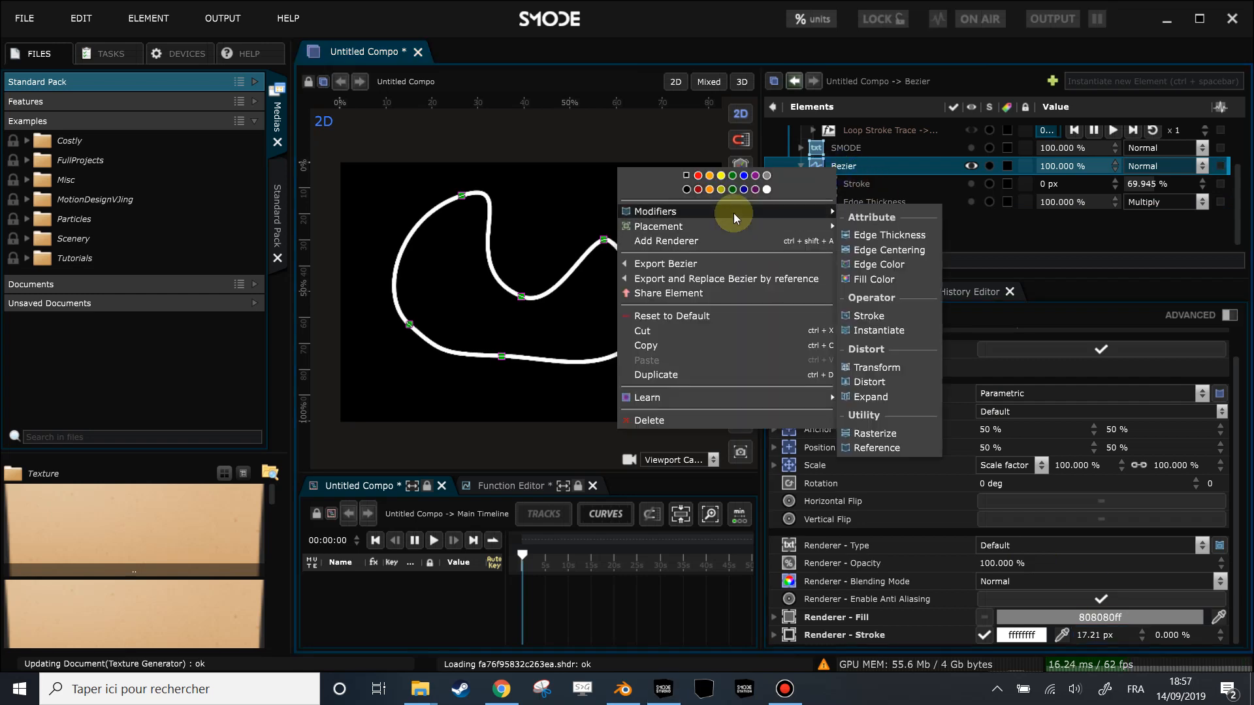
pyautogui.click(893, 243)
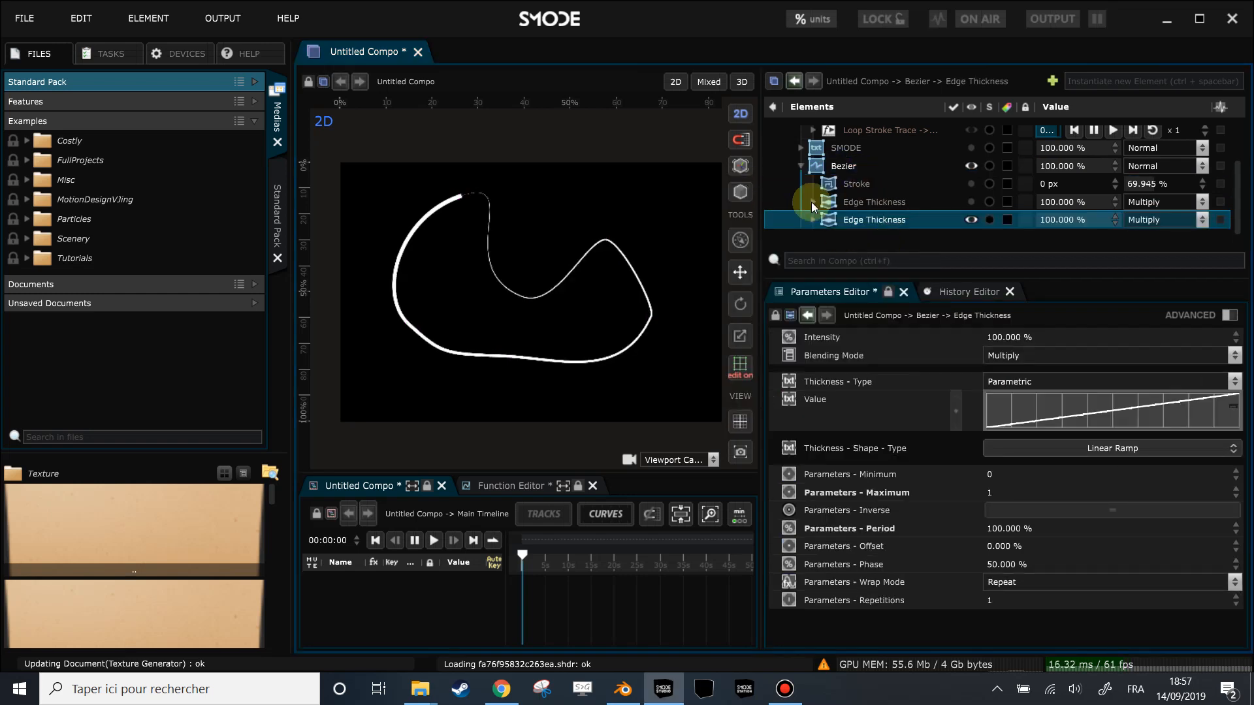
pyautogui.scroll(1, 542, 229)
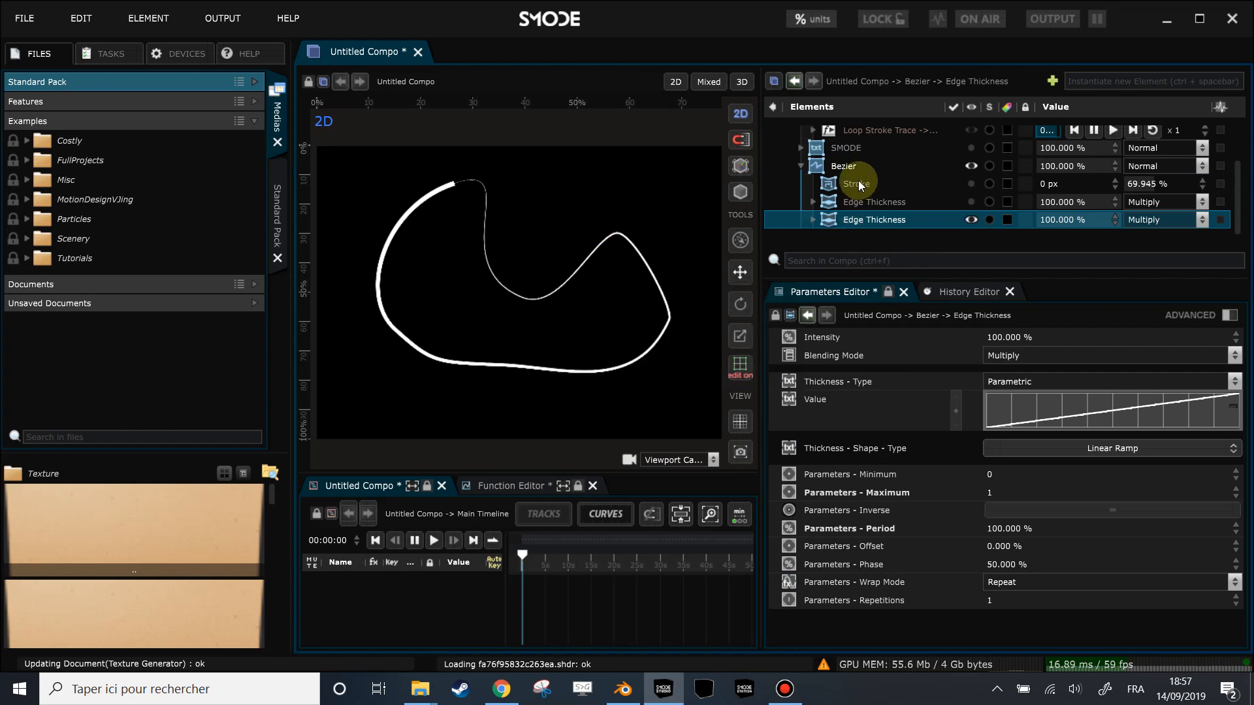
pyautogui.press('Delete')
# Try an Edge Centering modifier on the Bezier with a minimum of -63.8 px and a maximum of 54.8 px
pyautogui.click(836, 167)
pyautogui.rightClick(834, 169)
pyautogui.moveTo(769, 217)
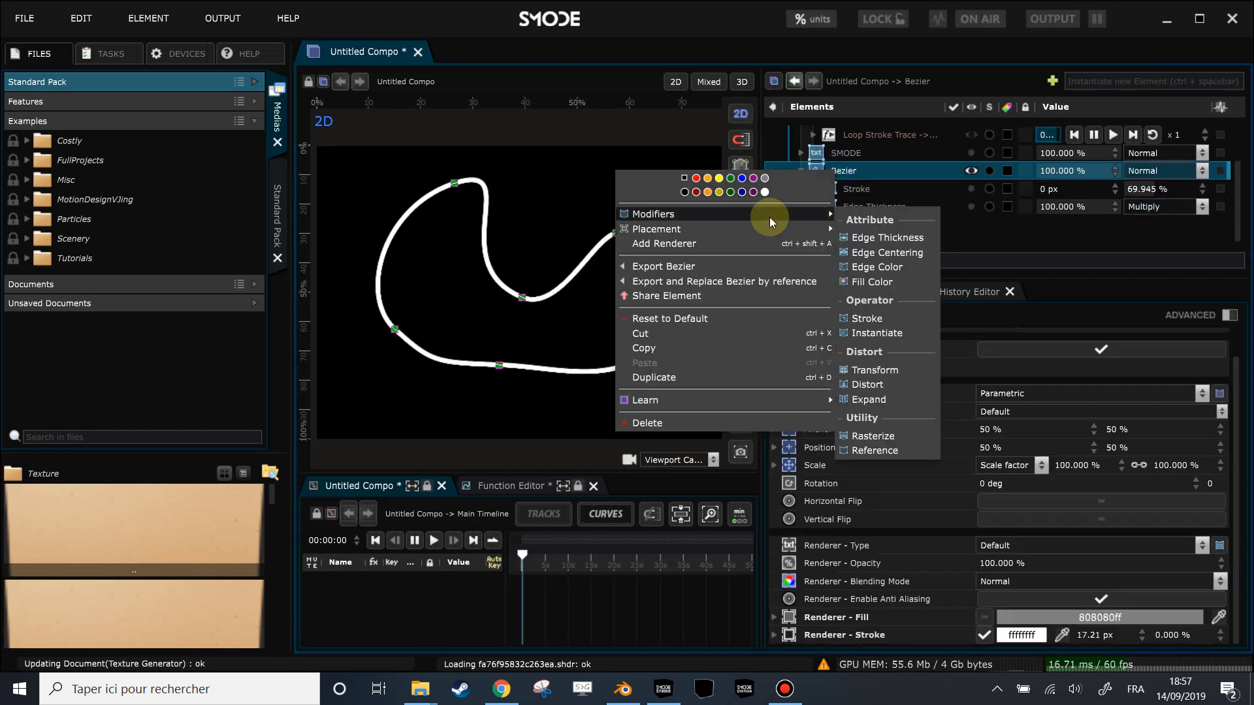
pyautogui.click(903, 252)
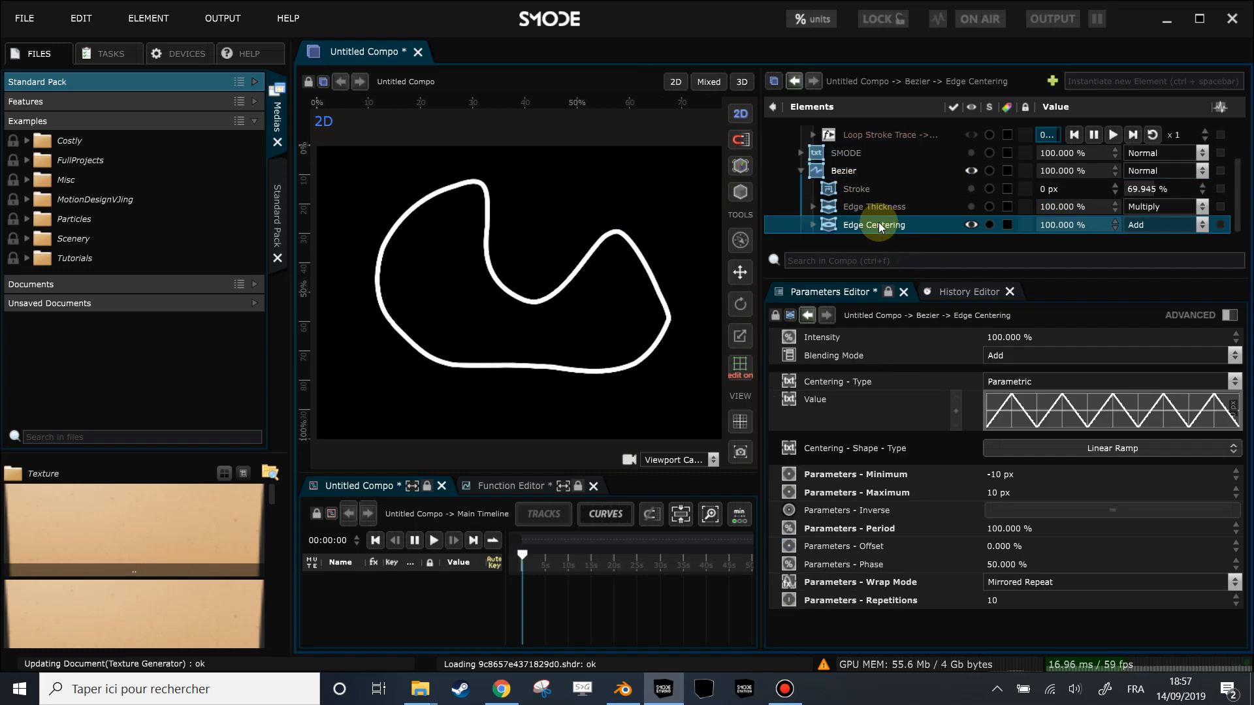
pyautogui.moveTo(1010, 499)
pyautogui.mouseDown()
pyautogui.moveTo(979, 488)
pyautogui.moveTo(983, 476)
pyautogui.moveTo(982, 502)
pyautogui.mouseUp()
pyautogui.moveTo(1121, 482); pyautogui.dragTo(1121, 484)
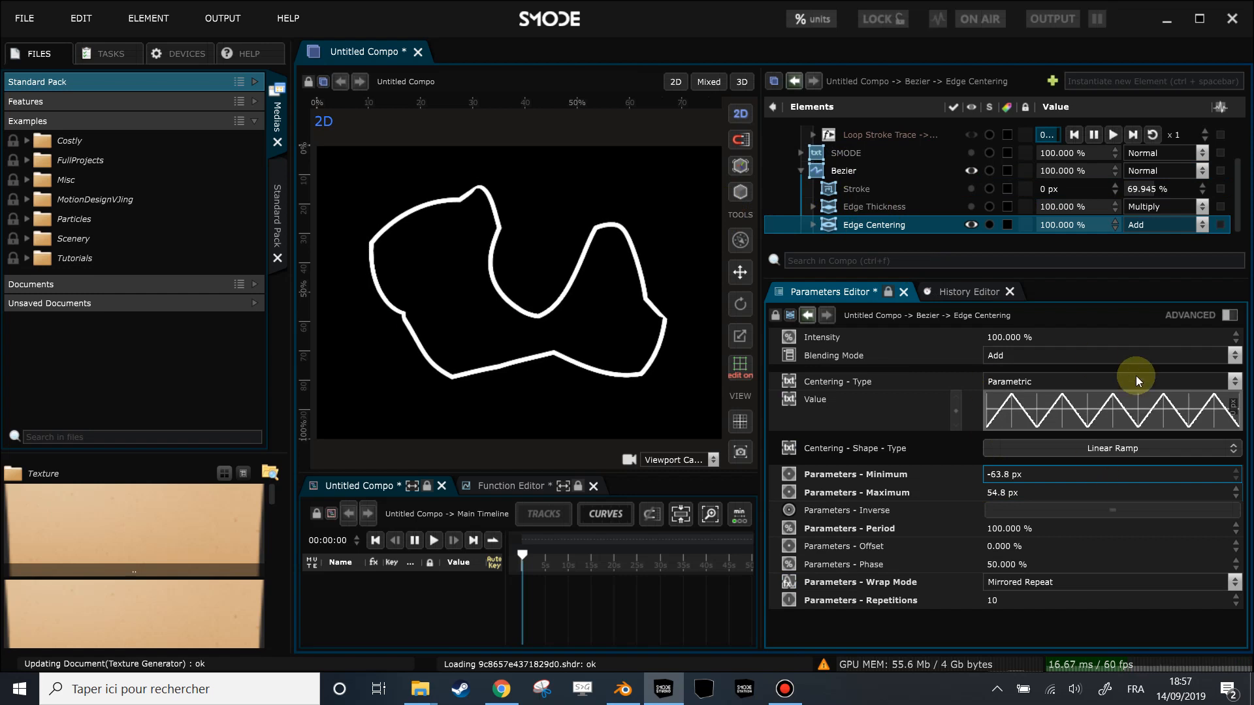
# Set the Edge Centering modifier's shape type to Sinus with 17 repetitions and a 6 % offset
pyautogui.click(1125, 450)
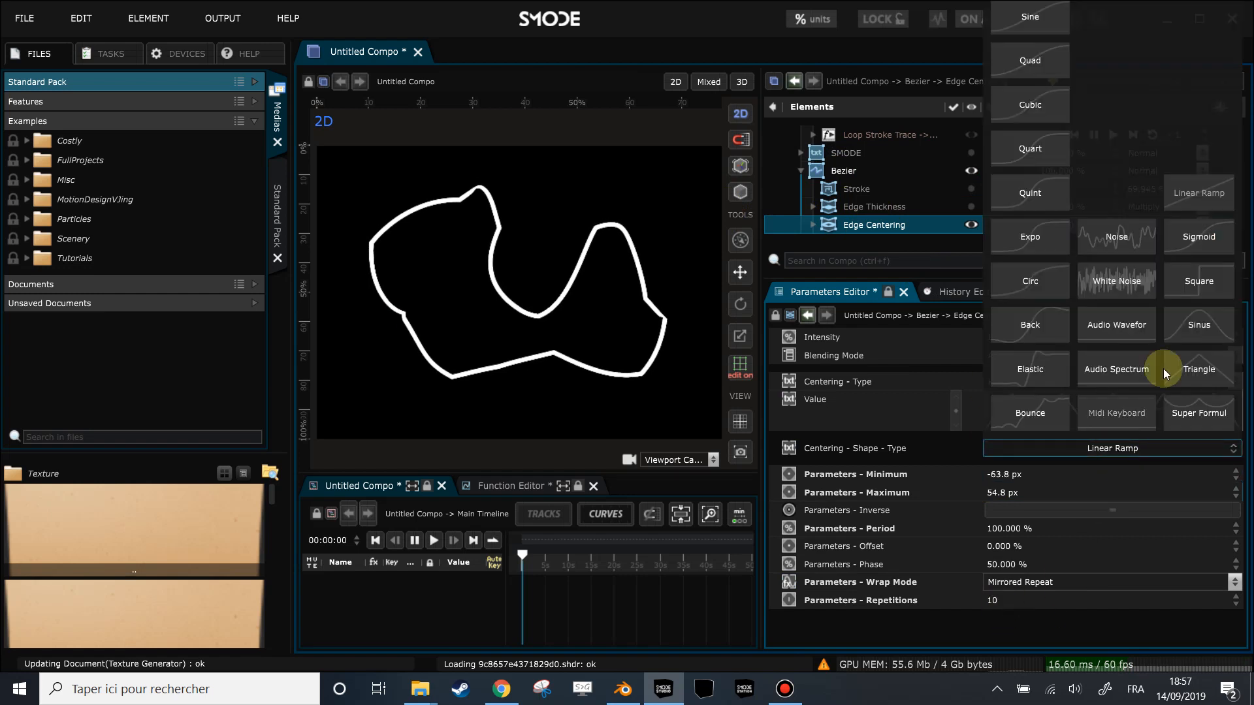
pyautogui.click(1193, 331)
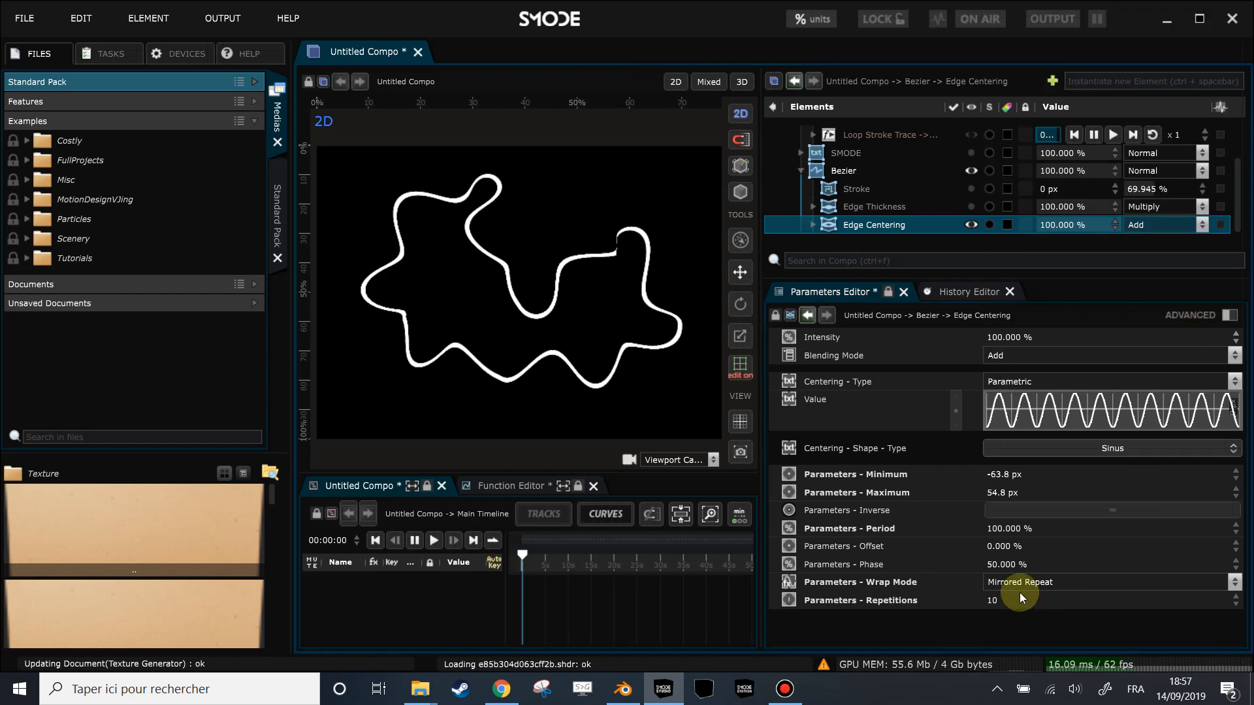
pyautogui.moveTo(1110, 600); pyautogui.dragTo(1113, 598)
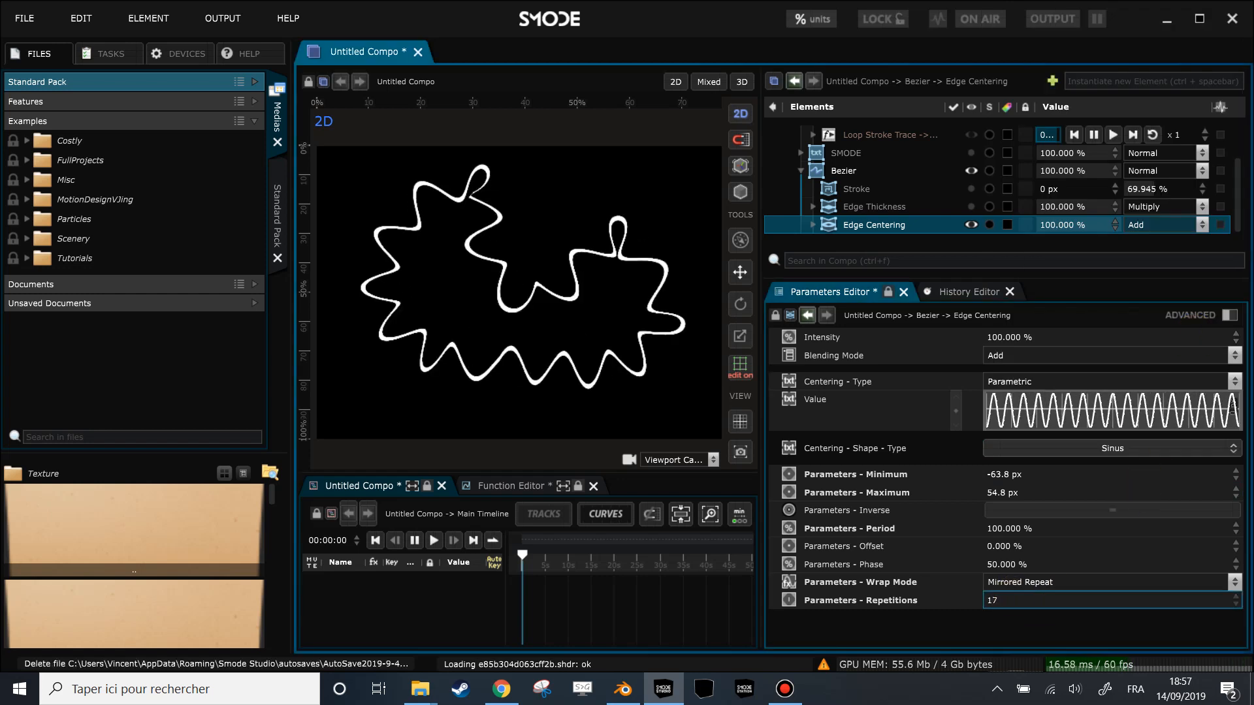
pyautogui.moveTo(1008, 547); pyautogui.dragTo(1008, 547)
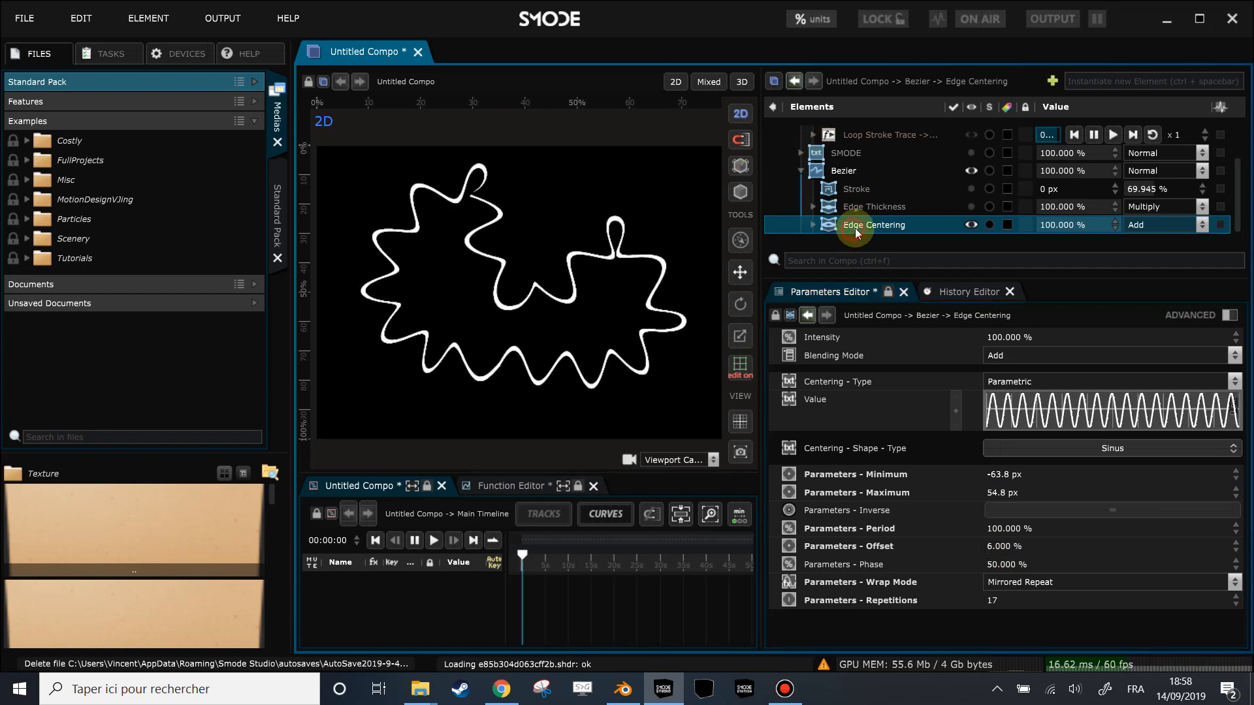
# Delete the Edge Centering modifier from the Bezier, keeping the Edge Thickness modifier
pyautogui.keyDown('ctrl'); pyautogui.click(860, 211); pyautogui.keyUp('ctrl')
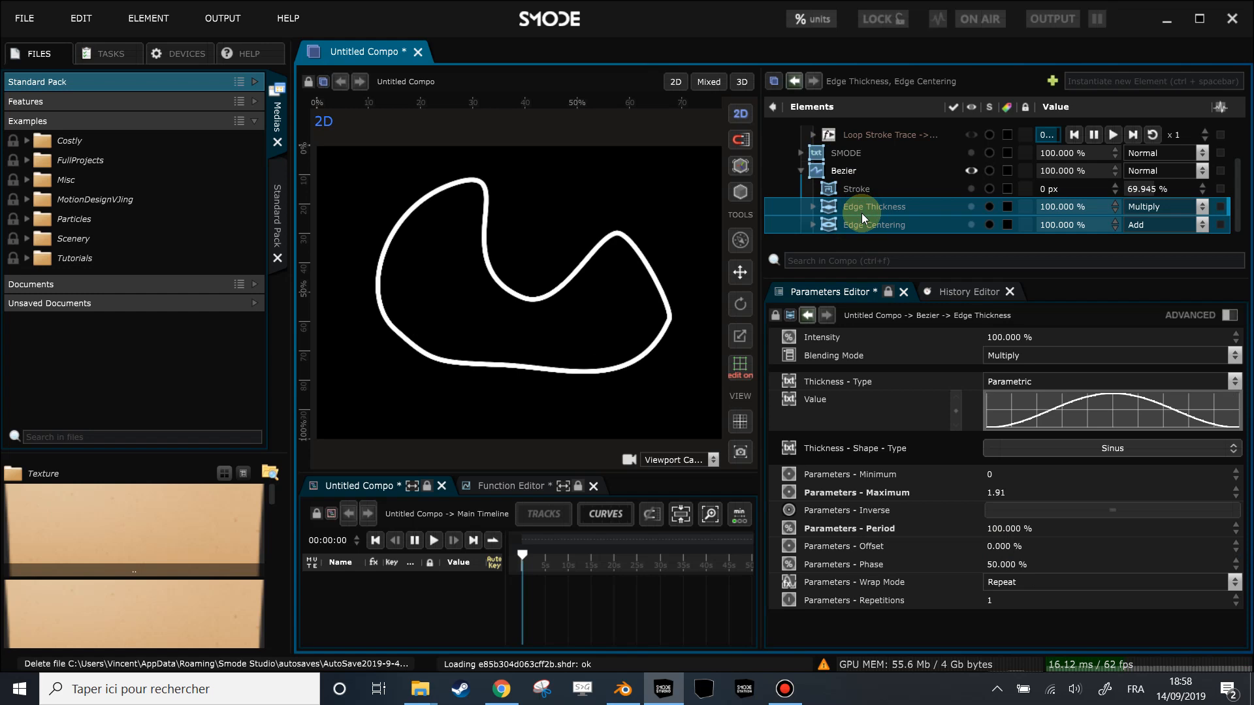
pyautogui.press('Delete')
pyautogui.click(651, 376)
pyautogui.click(891, 223)
pyautogui.press('Delete')
pyautogui.press('Return')
# Add an Instantiate modifier to the Bezier, scale its instances to 7.66667 % by 13.6296 %, and use the Rectangle shape type
pyautogui.rightClick(843, 170)
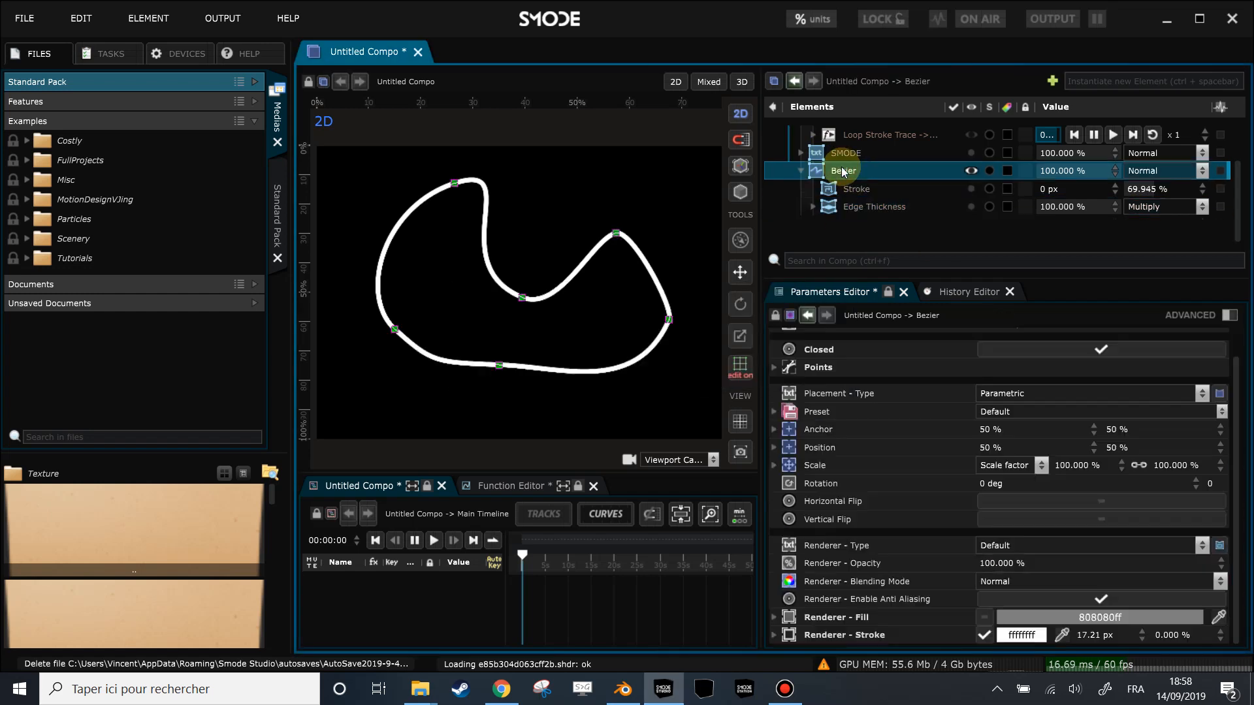
pyautogui.moveTo(789, 211)
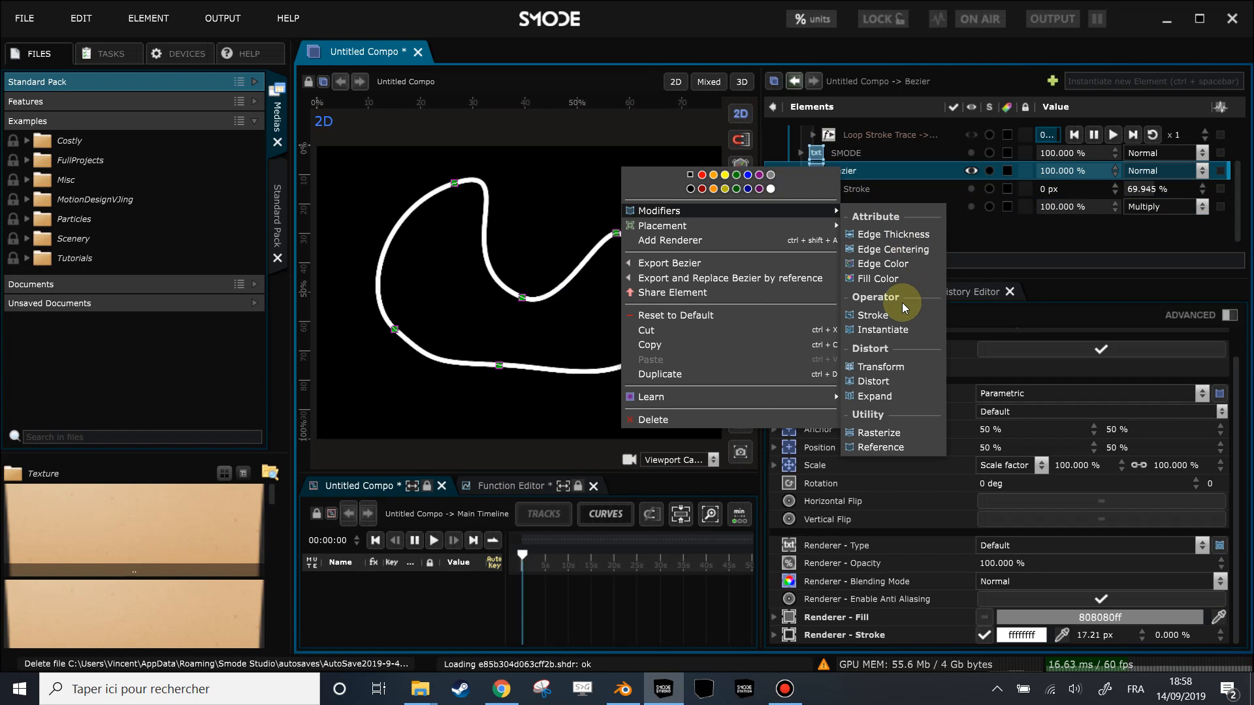
pyautogui.click(896, 341)
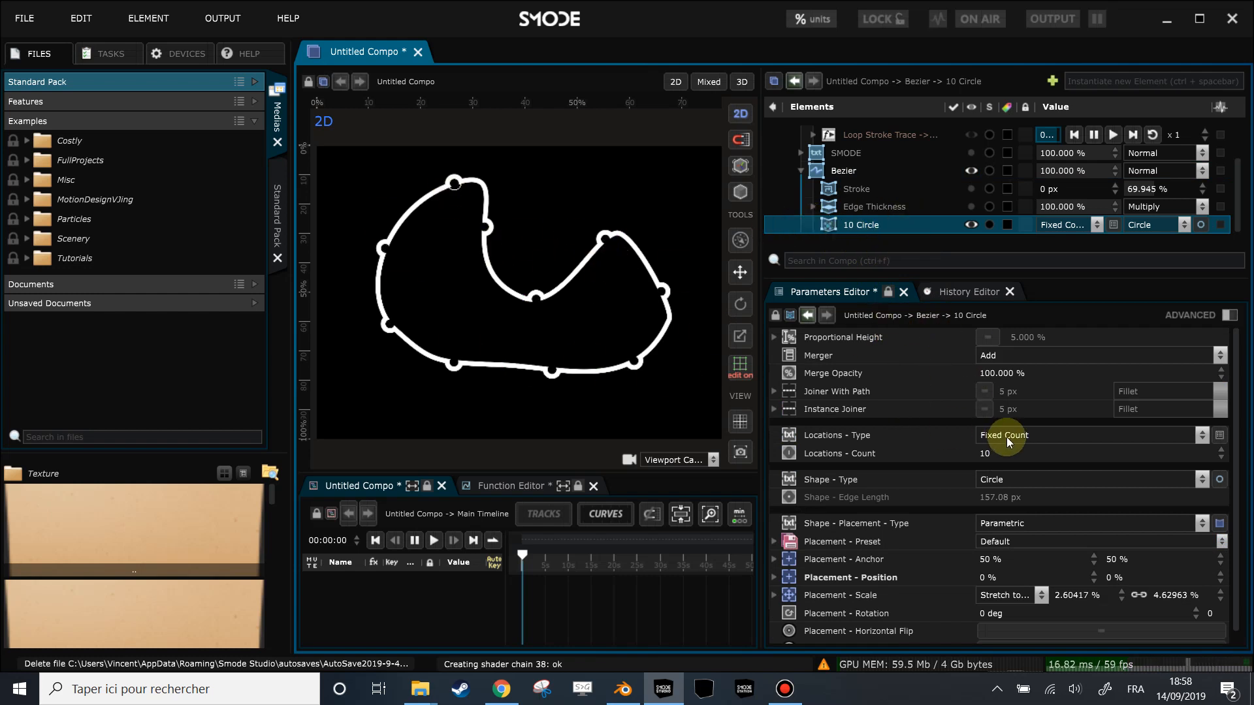
pyautogui.moveTo(1173, 598)
pyautogui.mouseDown()
pyautogui.moveTo(1173, 581)
pyautogui.moveTo(1173, 592)
pyautogui.mouseUp()
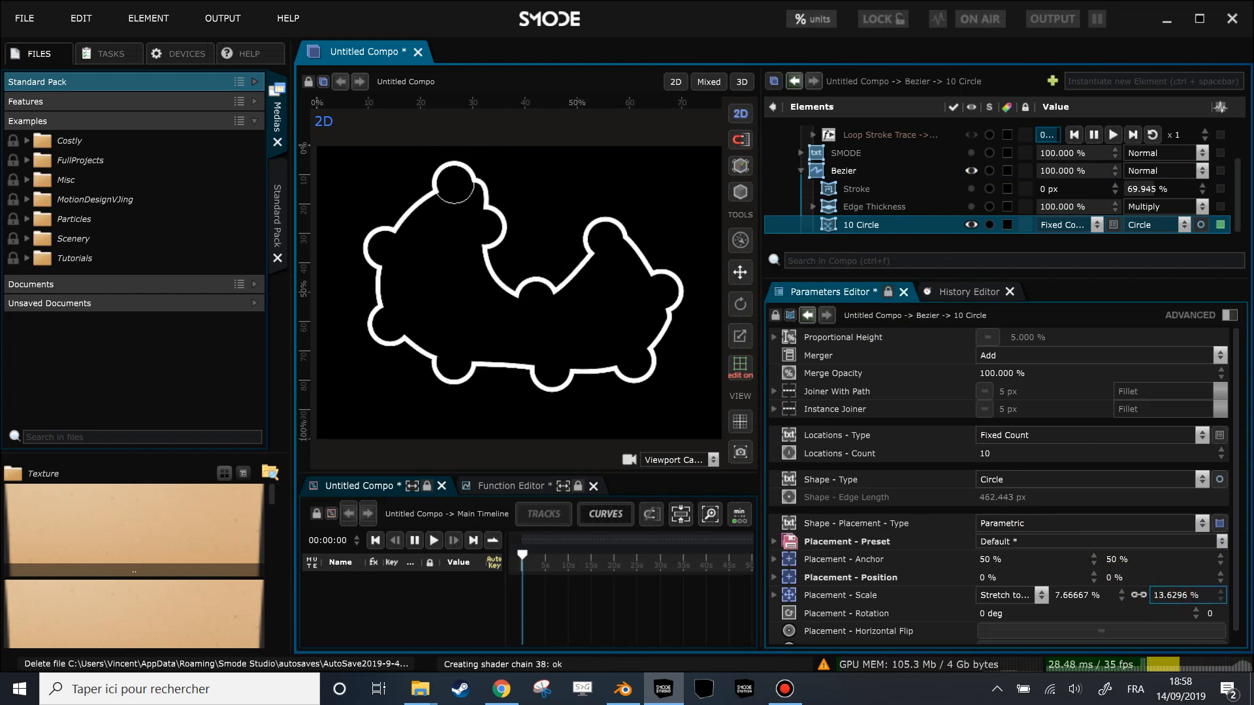
pyautogui.click(1058, 474)
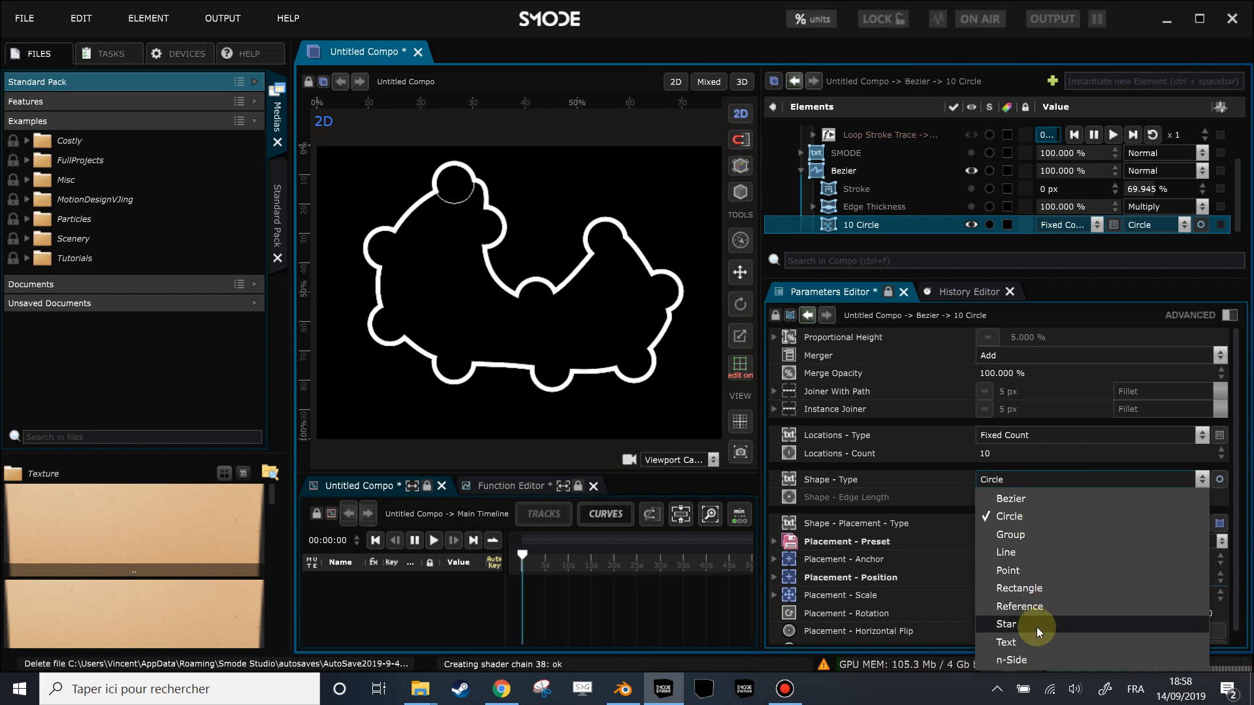
pyautogui.click(1032, 589)
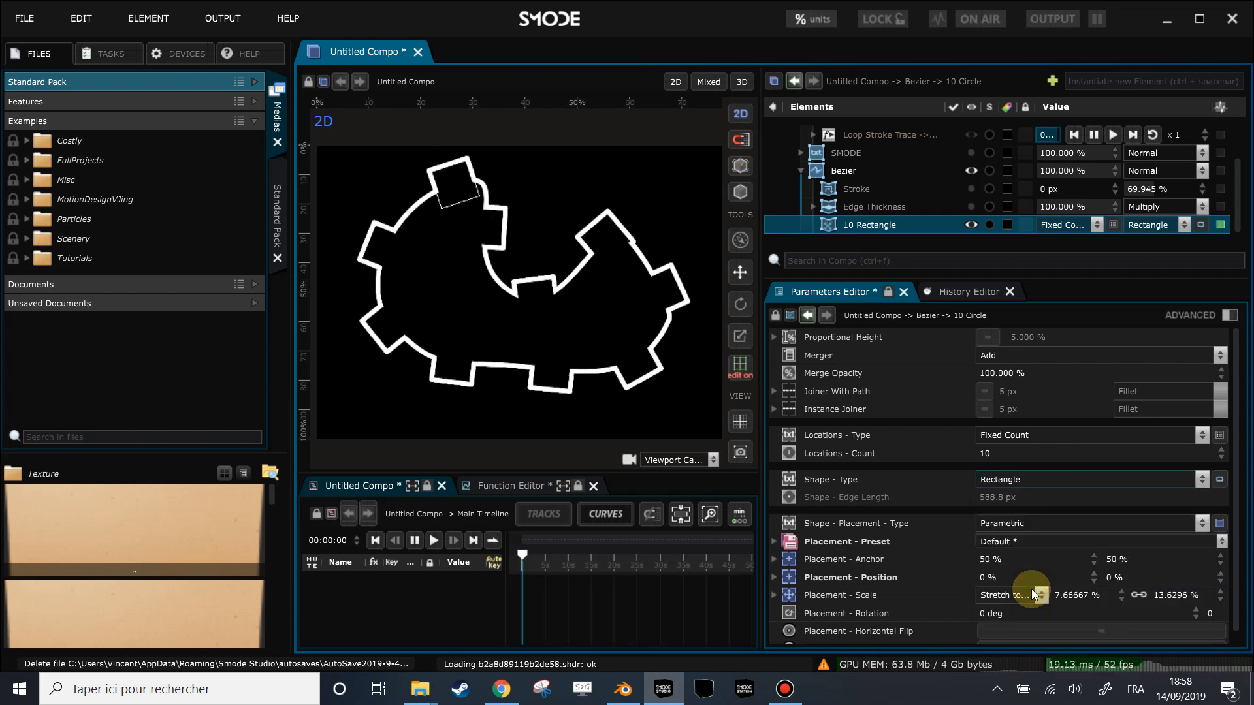
# Re-enable the Bezier's Stroke modifier and set its Trace offset to 0 % and last Trace value to 77.4 %
pyautogui.click(866, 190)
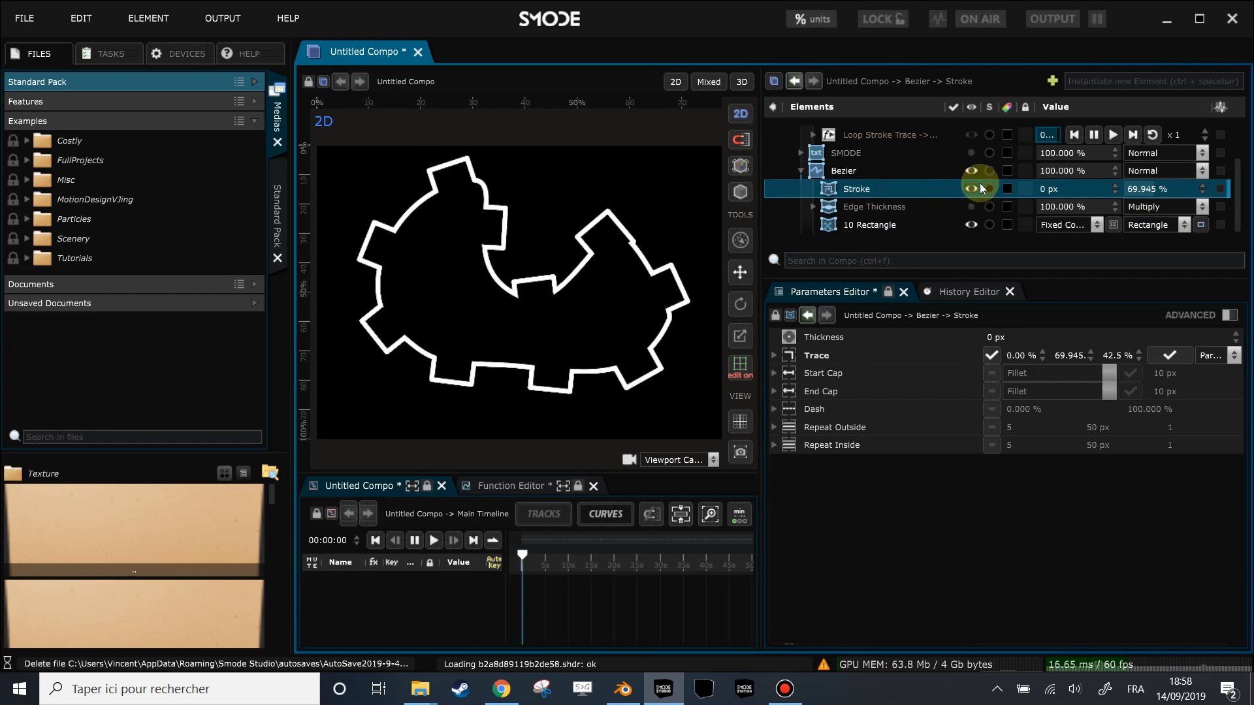
pyautogui.scroll(3, 973, 176)
pyautogui.scroll(-3, 918, 197)
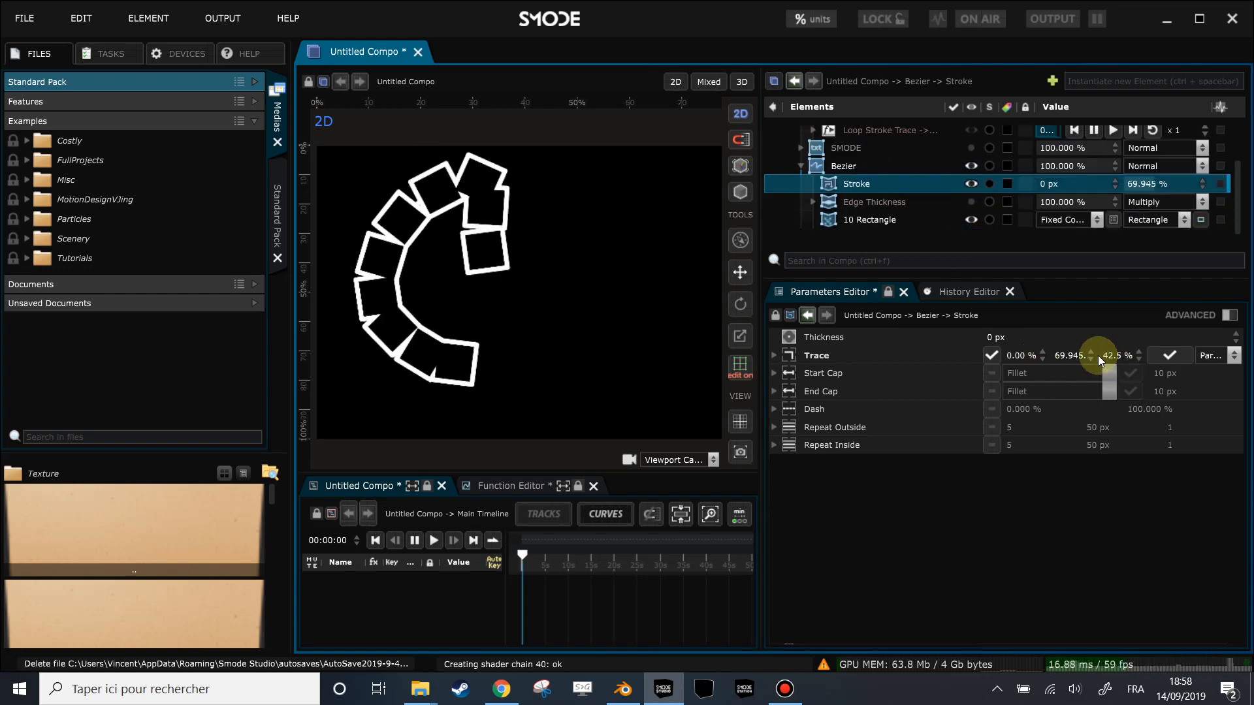
pyautogui.click(1064, 354)
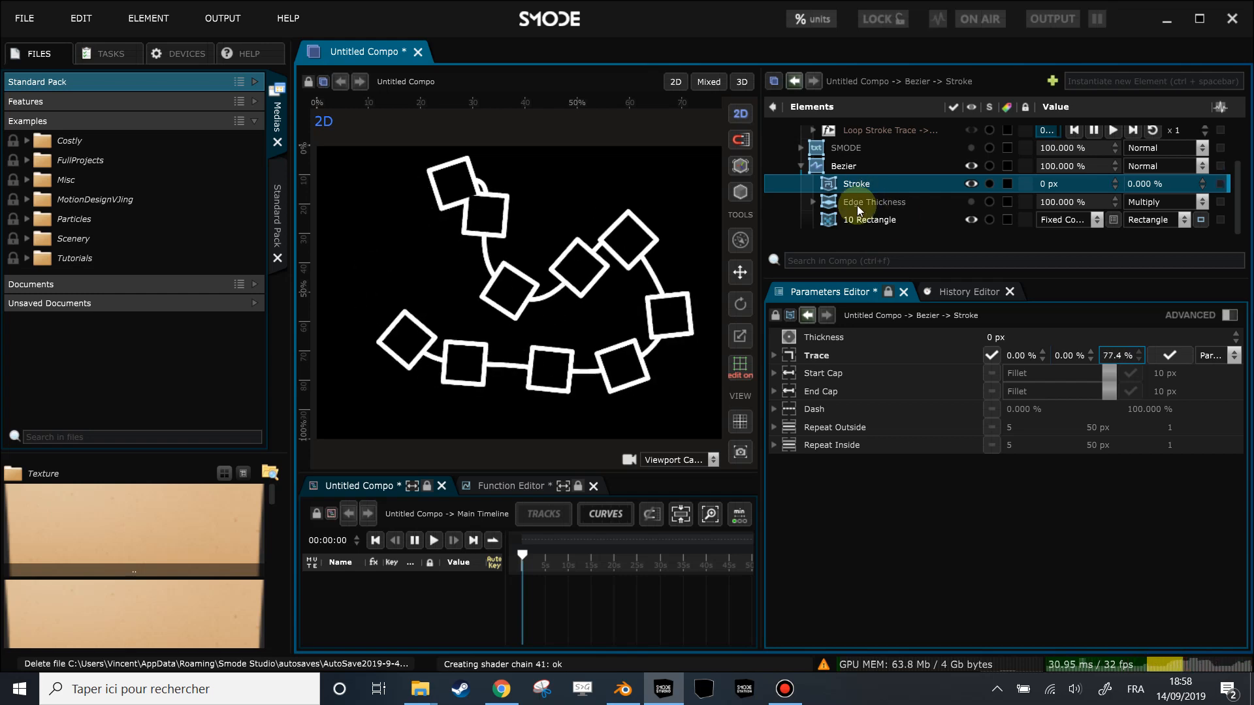
pyautogui.click(865, 221)
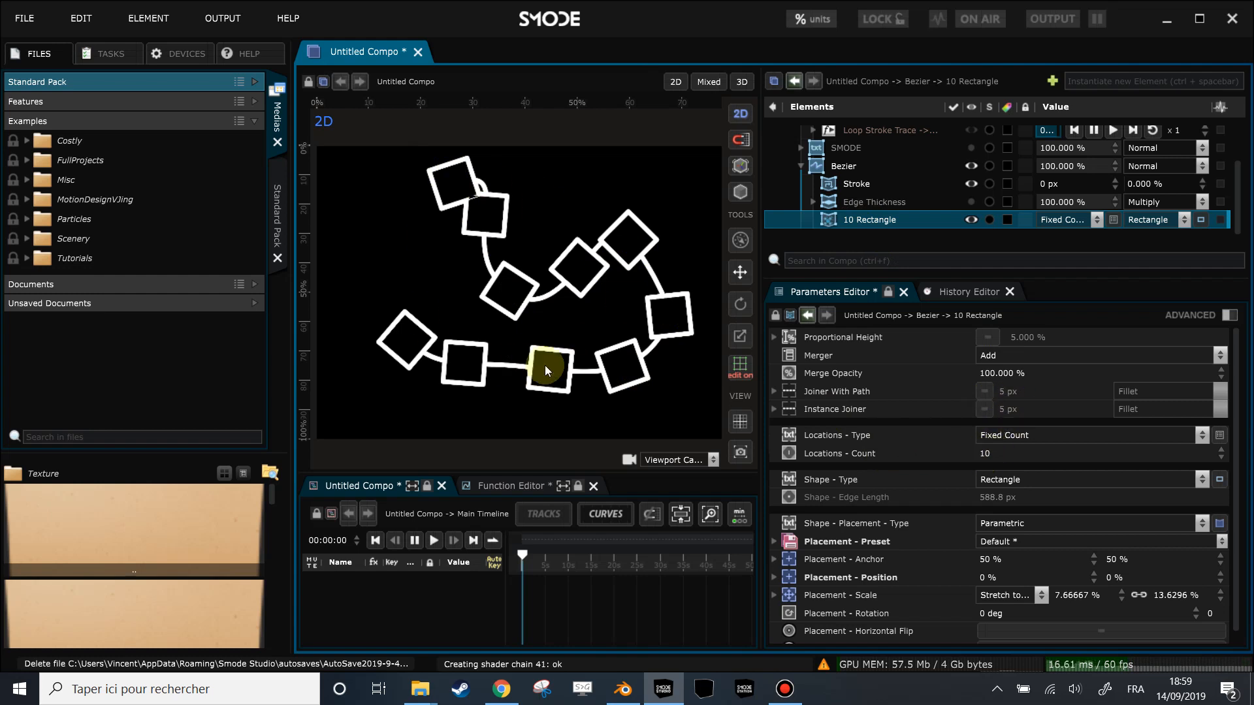
# Reshape the Bezier by moving its inner notch, bottom and lower-left points and adjusting their tangents
pyautogui.click(842, 167)
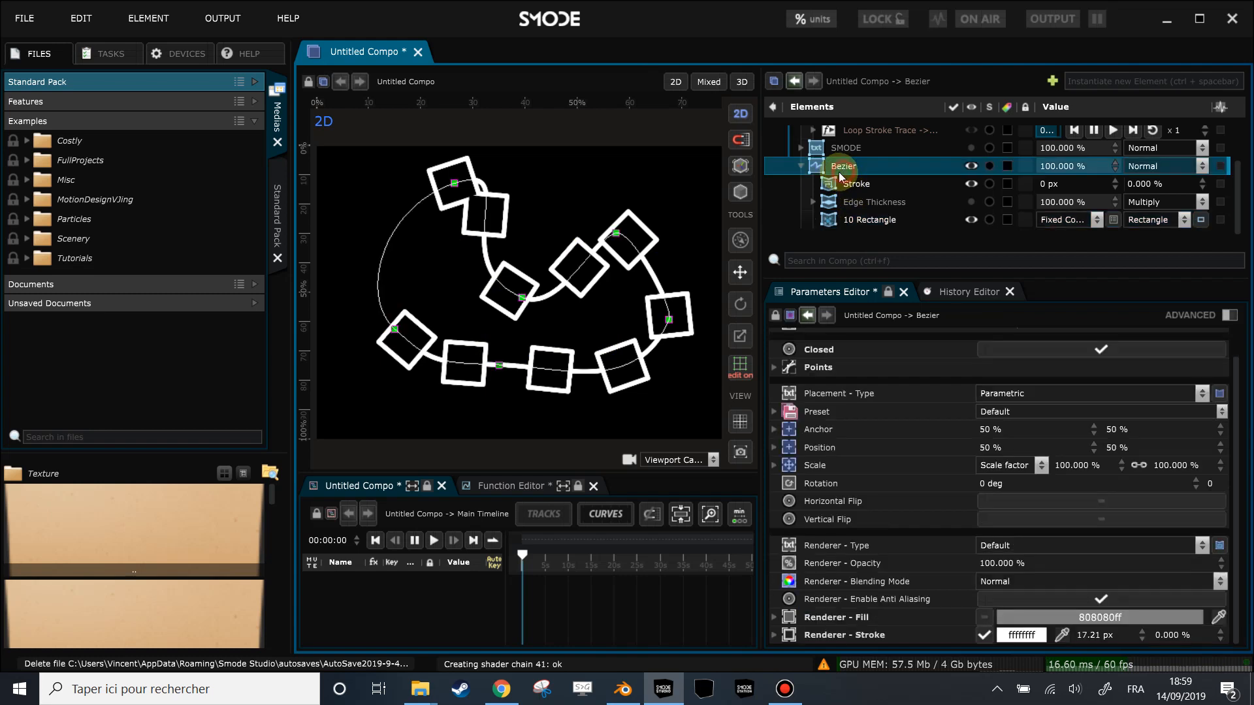
pyautogui.moveTo(524, 304); pyautogui.dragTo(618, 162)
pyautogui.moveTo(535, 239); pyautogui.dragTo(528, 261)
pyautogui.moveTo(500, 367); pyautogui.dragTo(506, 434)
pyautogui.moveTo(430, 419); pyautogui.dragTo(501, 399)
pyautogui.moveTo(396, 335)
pyautogui.mouseDown()
pyautogui.moveTo(343, 270)
pyautogui.moveTo(387, 293)
pyautogui.mouseUp()
# Place the rectangle instances at a Fixed Distance of 587 px and raise the Stroke's last Trace value to 100 %
pyautogui.click(860, 239)
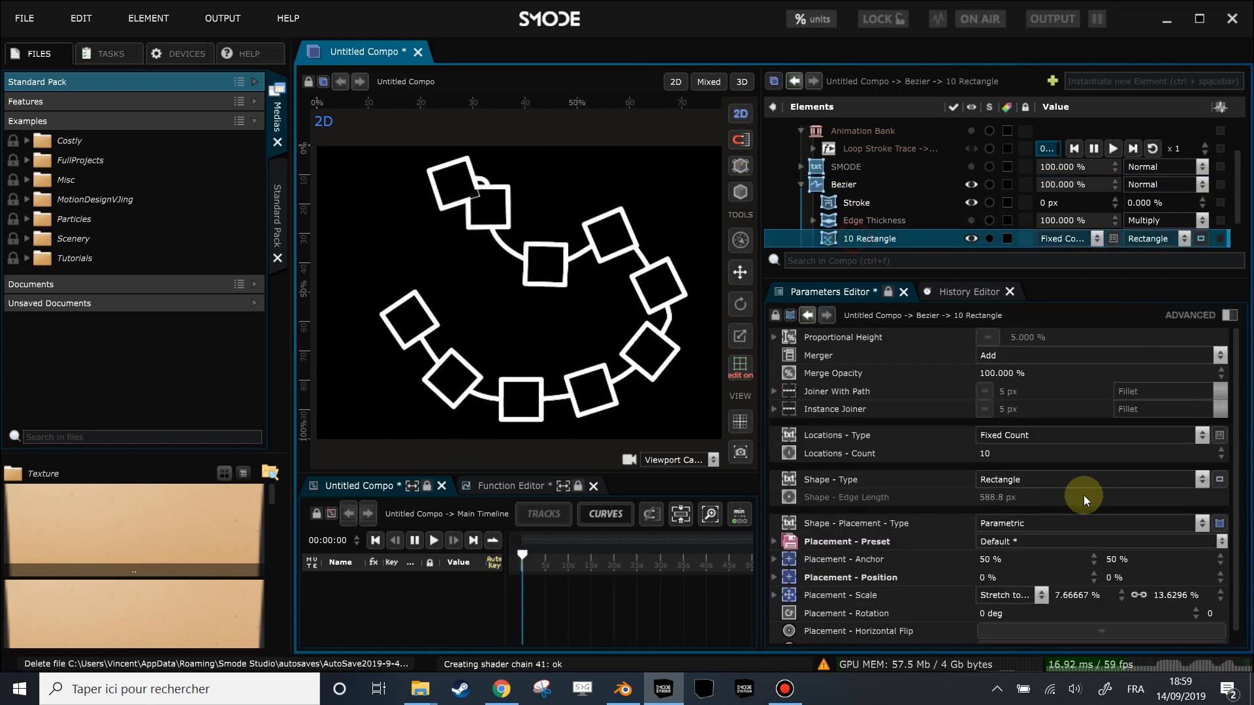
pyautogui.click(1020, 441)
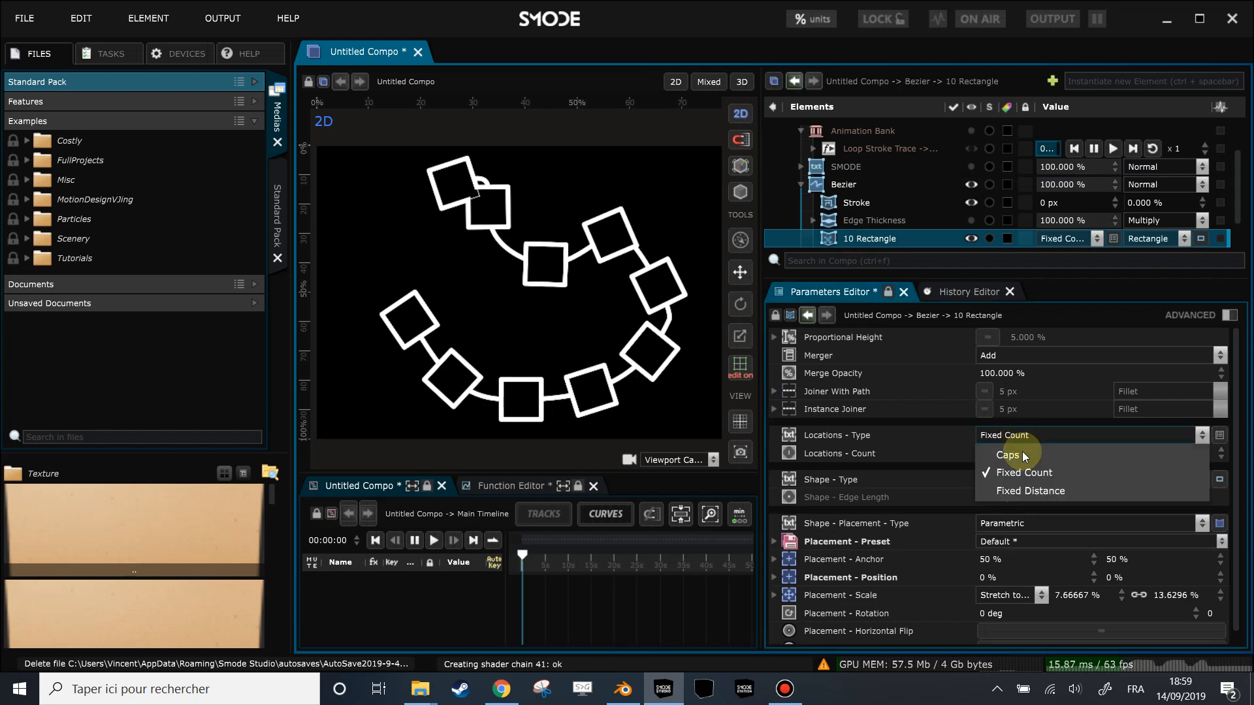
pyautogui.click(1032, 495)
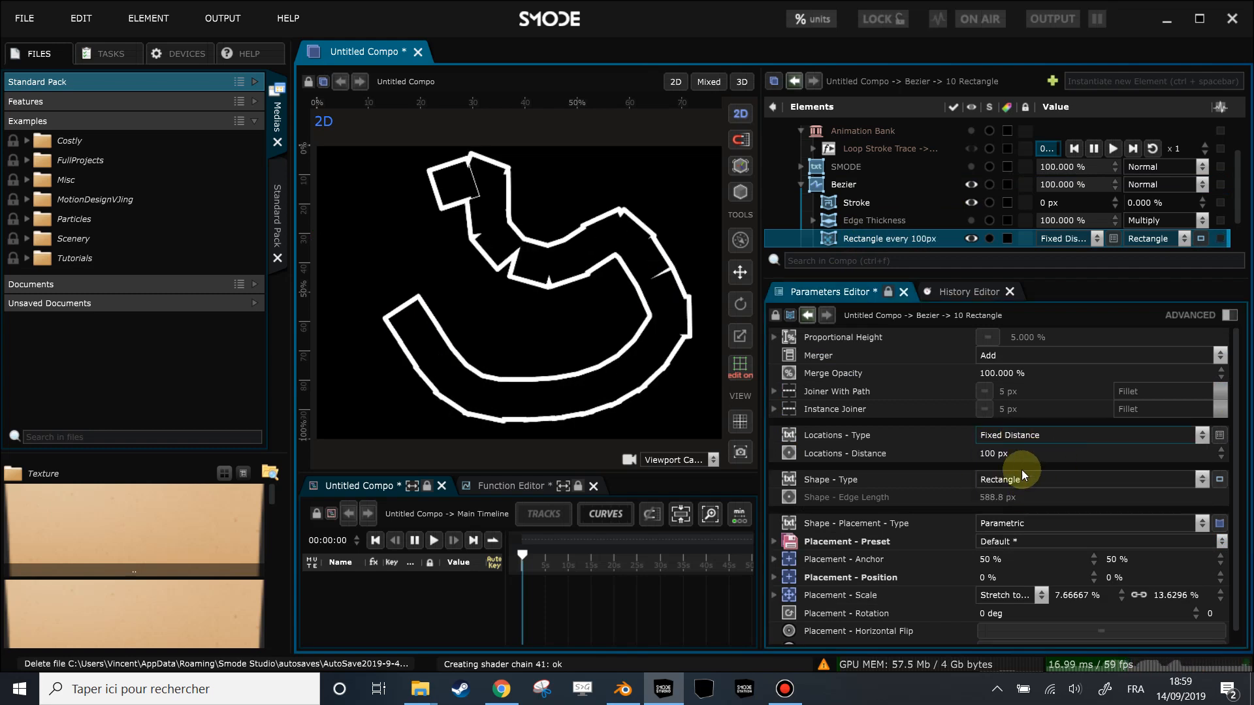
pyautogui.moveTo(1221, 453); pyautogui.dragTo(972, 449)
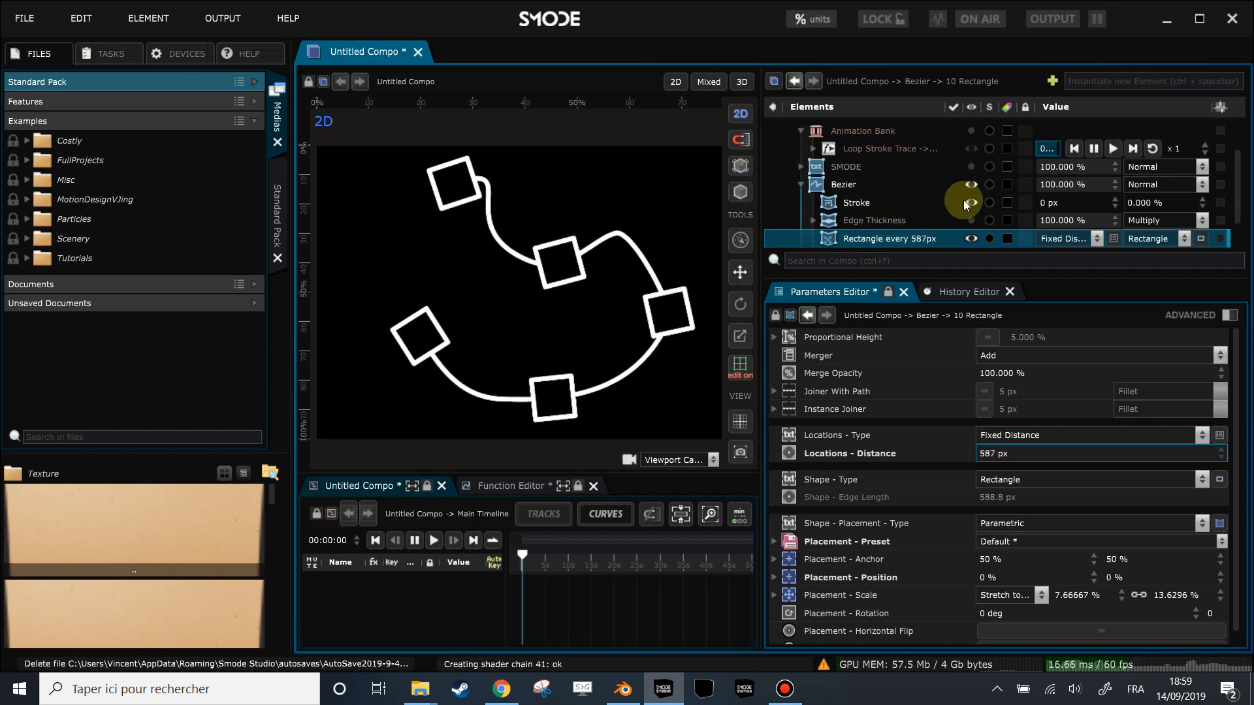
pyautogui.click(1002, 206)
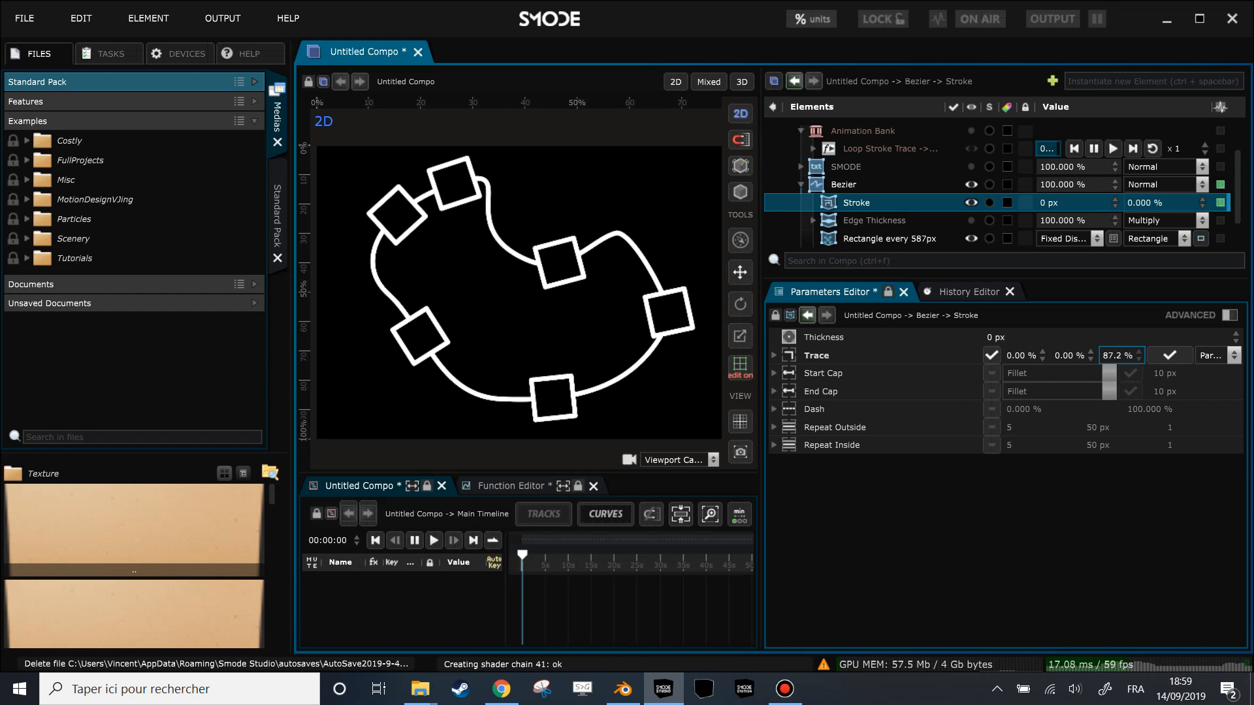
# Stretch the Bezier path across the canvas by moving its points, and add points that pull its upper edge inward
pyautogui.click(842, 184)
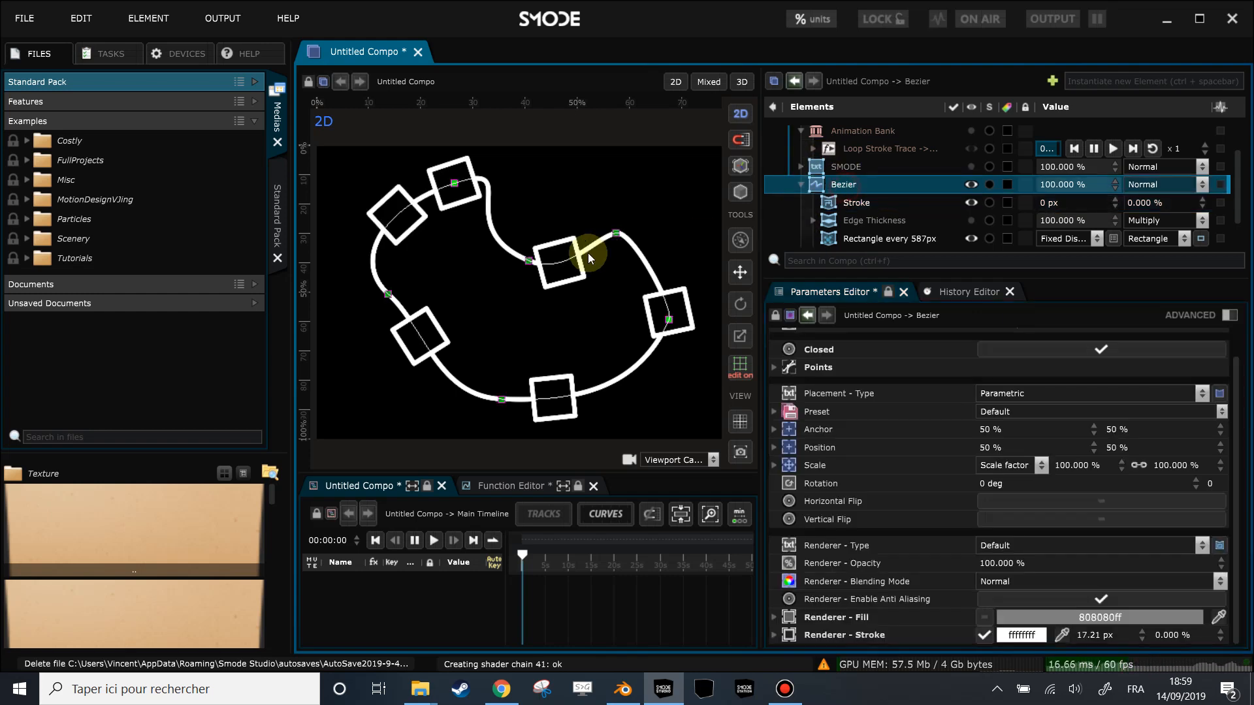
pyautogui.scroll(-2, 587, 258)
pyautogui.moveTo(552, 229); pyautogui.dragTo(694, 158)
pyautogui.scroll(-1, 552, 277)
pyautogui.moveTo(566, 256); pyautogui.dragTo(480, 250)
pyautogui.moveTo(519, 207); pyautogui.dragTo(636, 312)
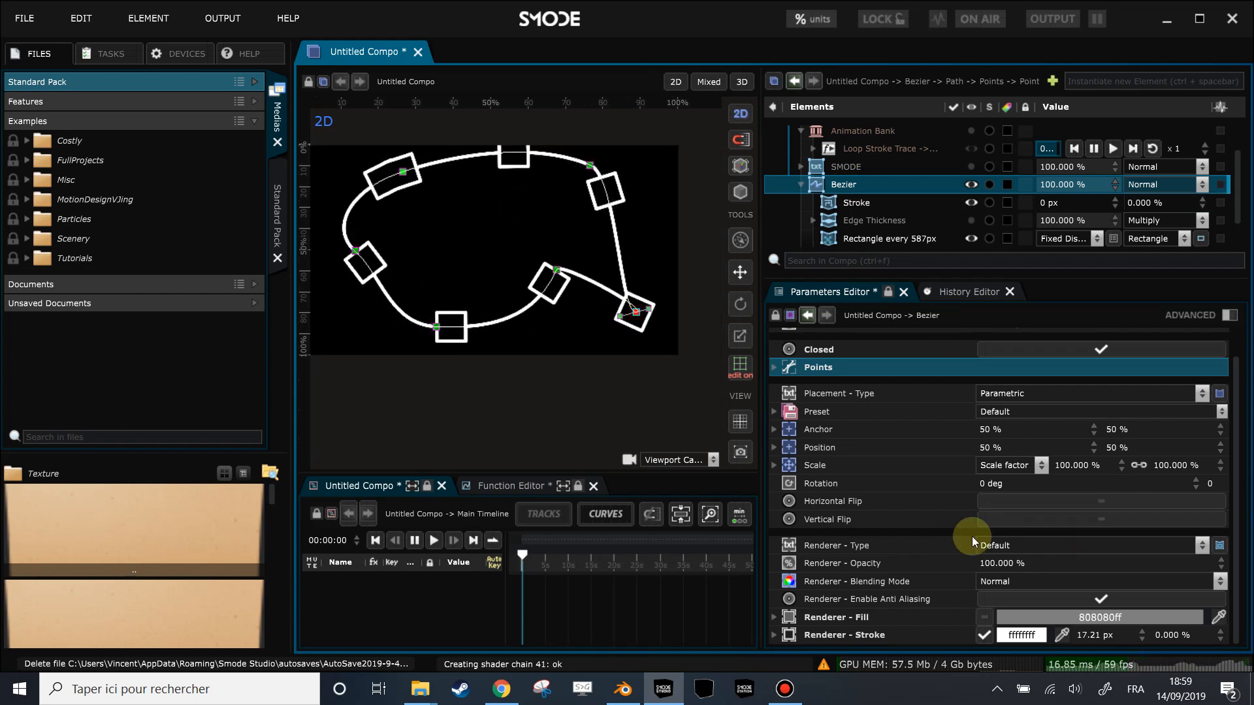
pyautogui.moveTo(441, 331); pyautogui.dragTo(363, 317)
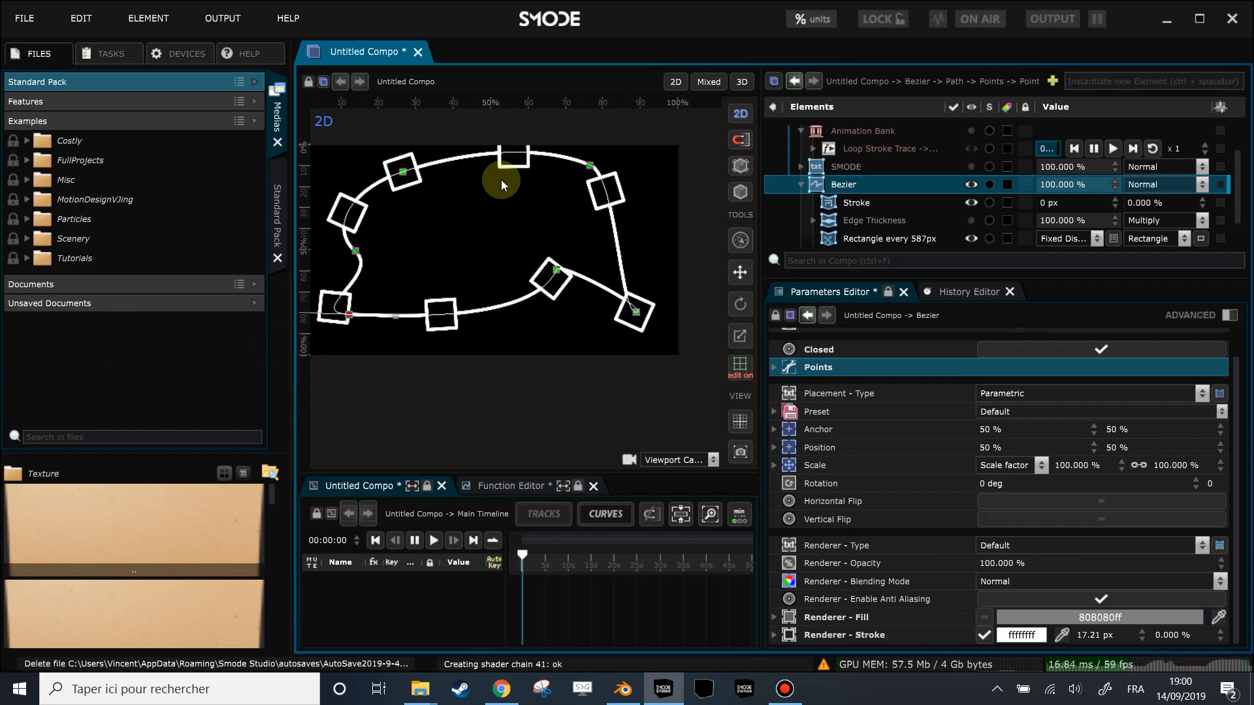
pyautogui.moveTo(490, 209); pyautogui.dragTo(427, 274)
pyautogui.moveTo(503, 168)
pyautogui.mouseDown()
pyautogui.moveTo(540, 218)
pyautogui.moveTo(522, 243)
pyautogui.moveTo(512, 152)
pyautogui.mouseUp()
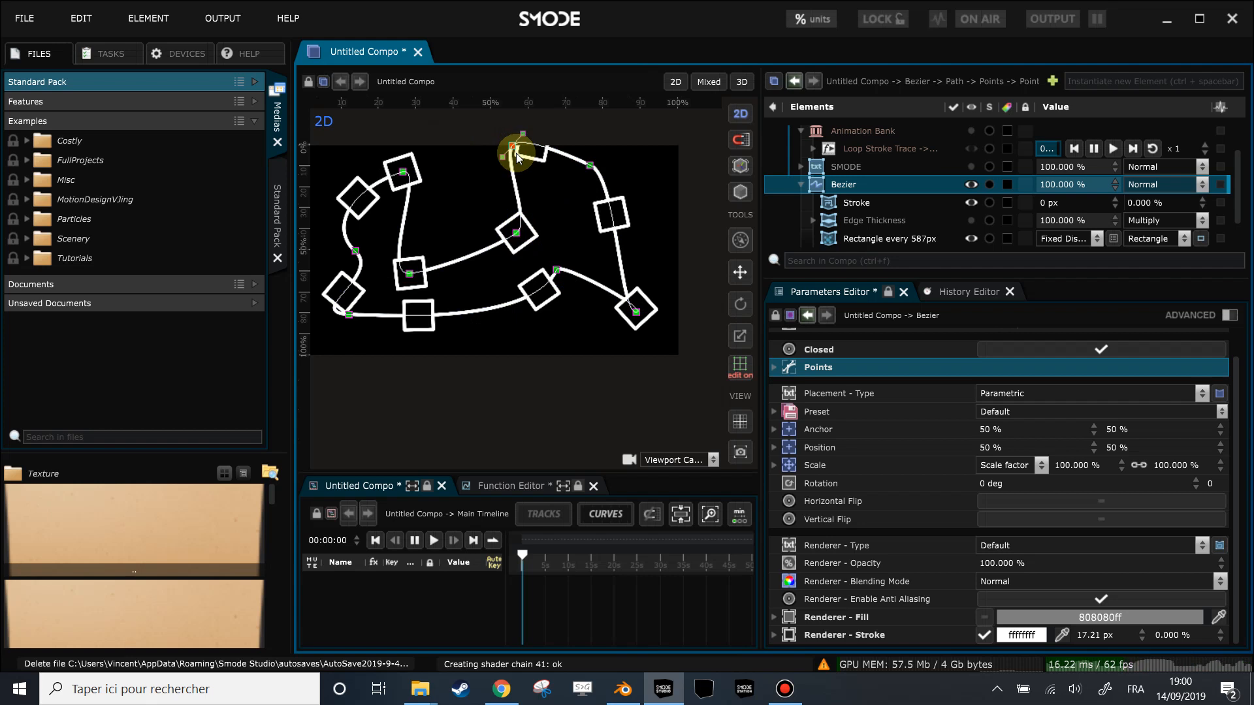
# Set the last Trace value of the Bezier's Stroke to 93 %, and toggle the rectangle instances off and back on
pyautogui.click(883, 202)
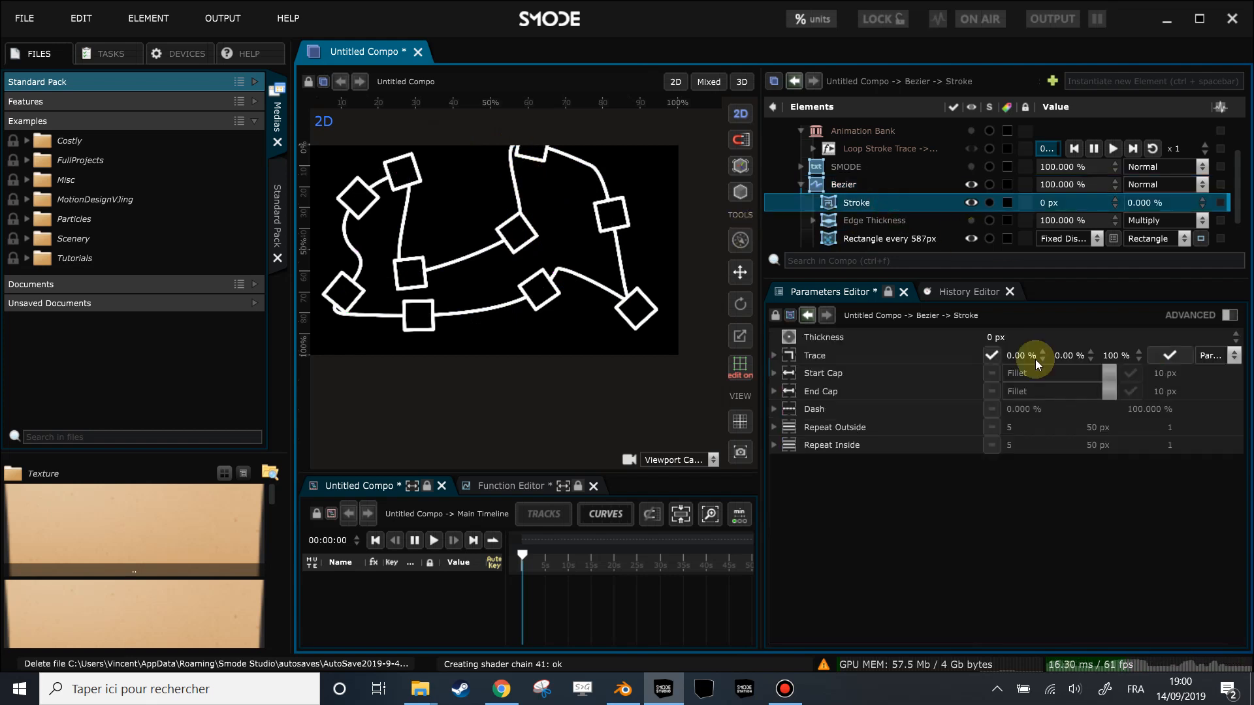
pyautogui.moveTo(1137, 356)
pyautogui.mouseDown()
pyautogui.moveTo(1137, 405)
pyautogui.moveTo(1137, 376)
pyautogui.mouseUp()
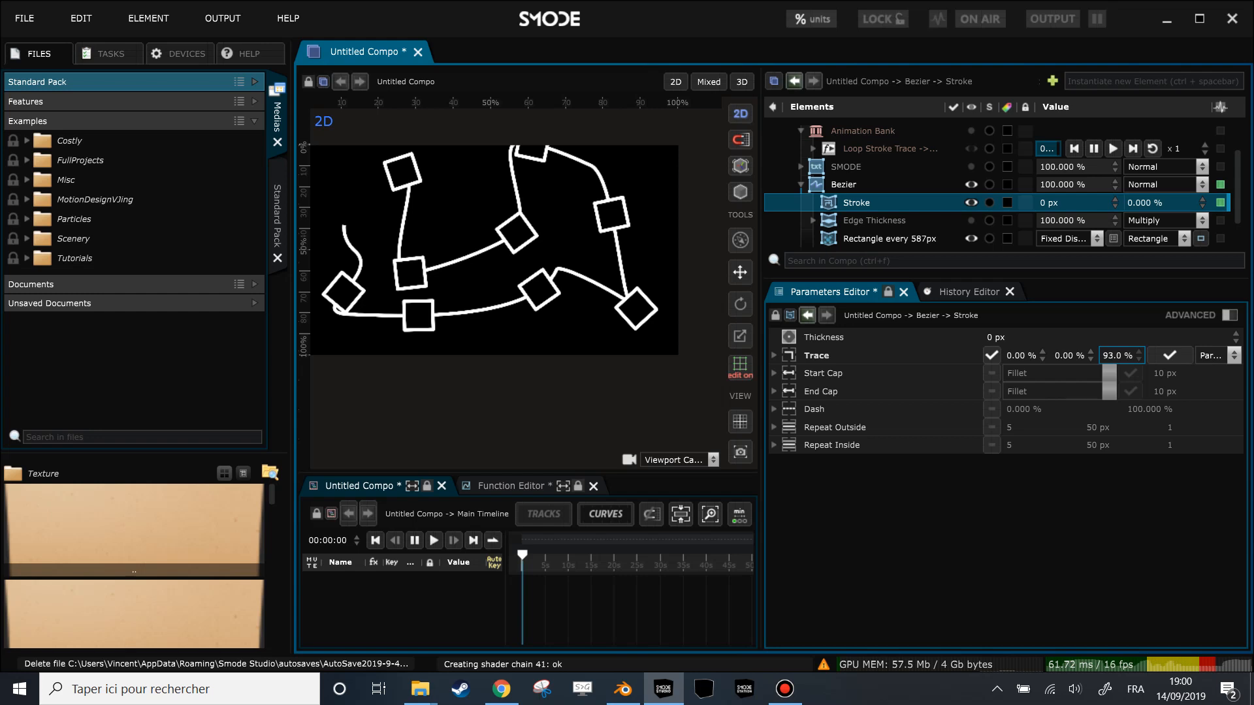
pyautogui.click(971, 238)
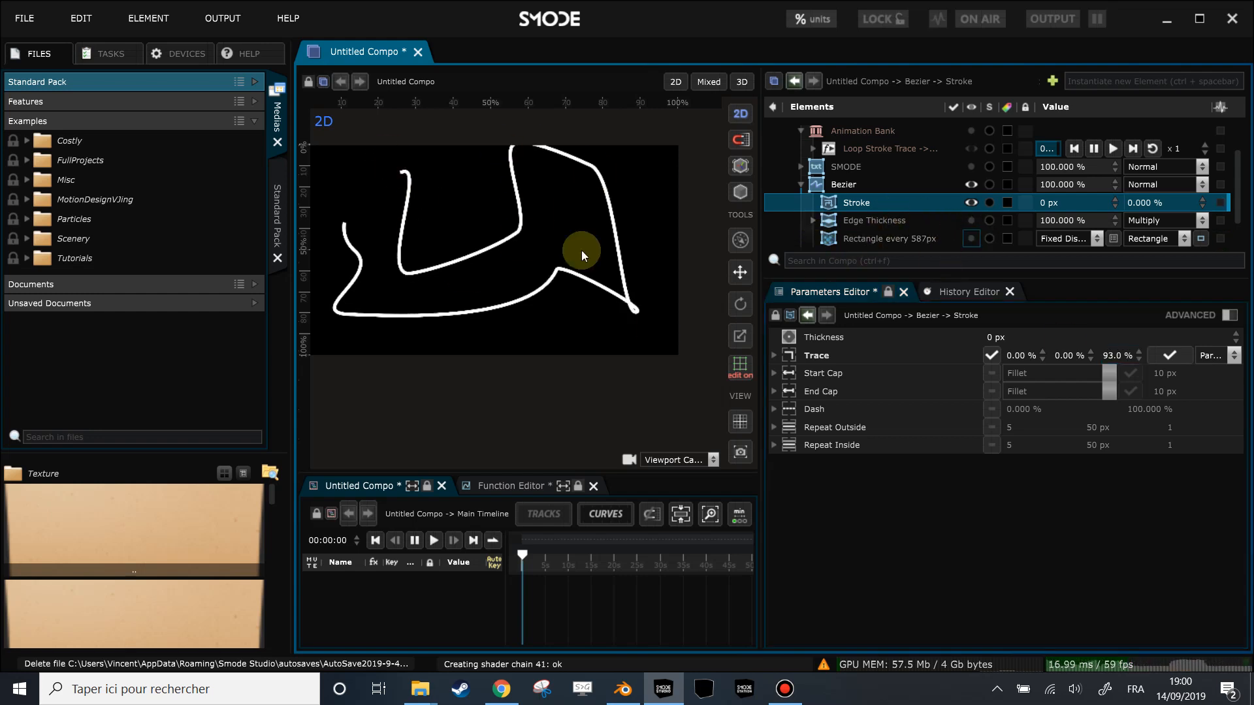
pyautogui.click(971, 237)
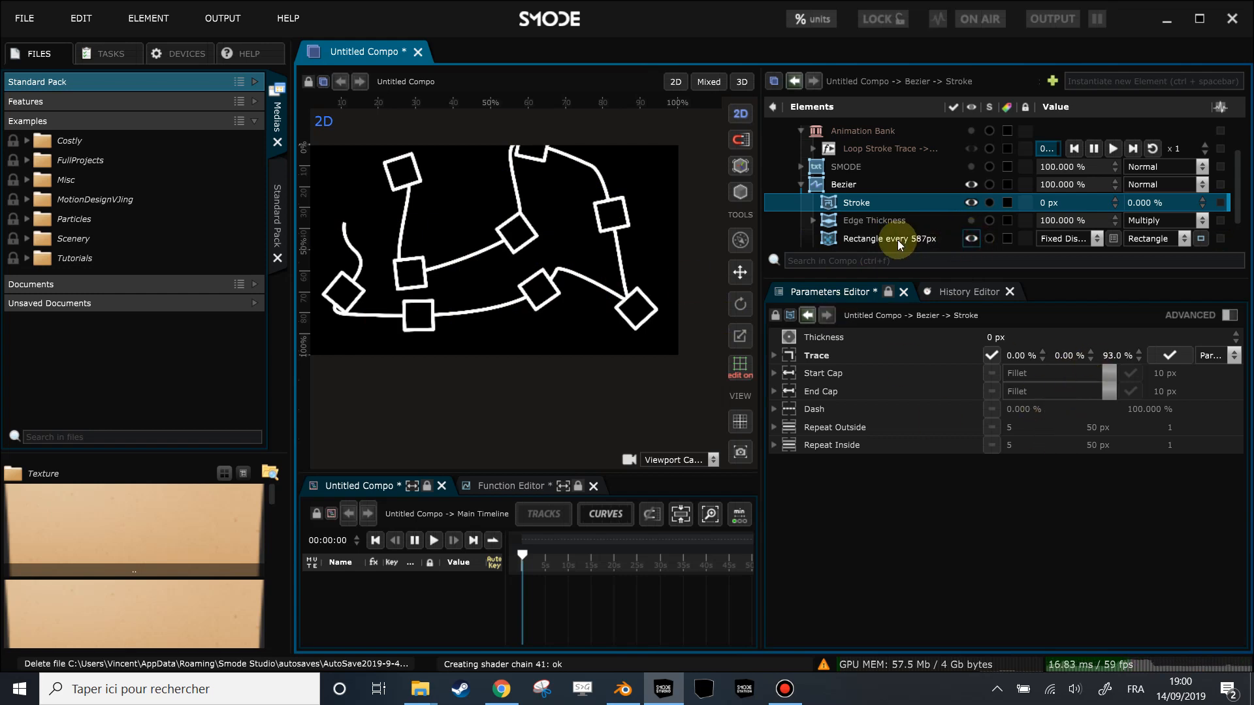
# Move the rectangle Instantiate modifier above the Stroke, and re-enable the Stroke with a last Trace value of 76.7 %
pyautogui.moveTo(854, 238); pyautogui.dragTo(865, 199)
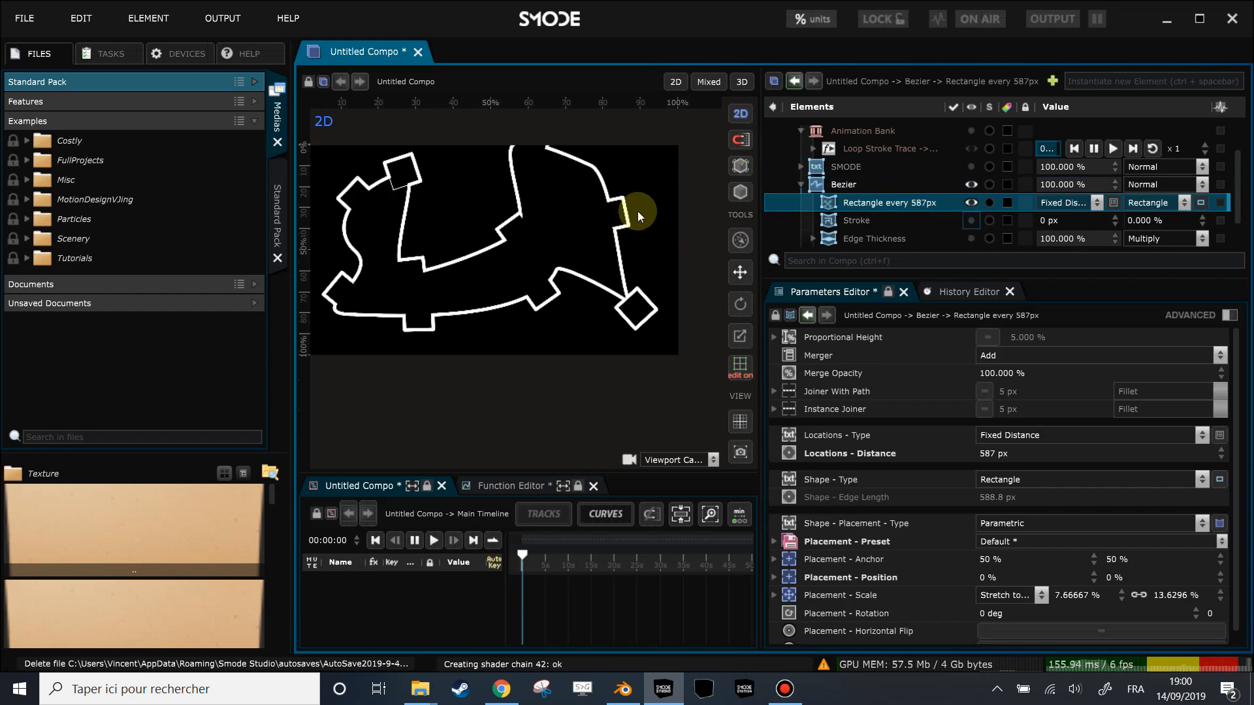
pyautogui.moveTo(490, 197); pyautogui.dragTo(504, 205)
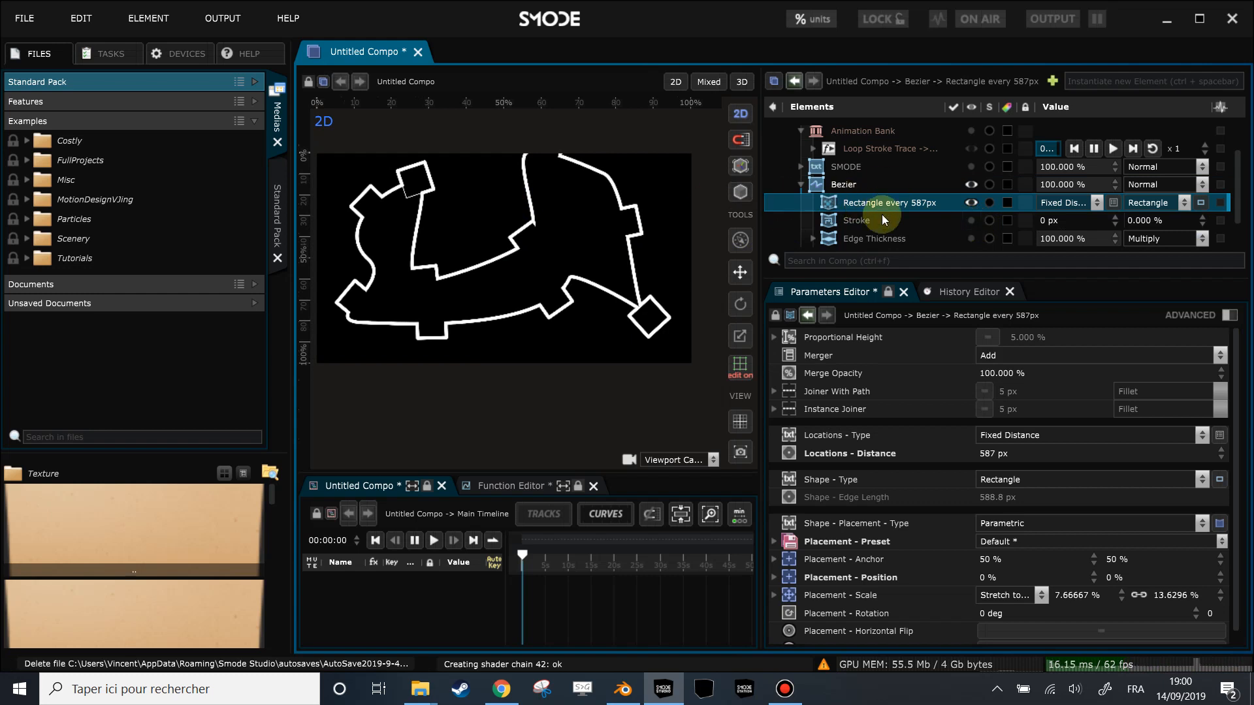
pyautogui.click(972, 221)
pyautogui.click(876, 228)
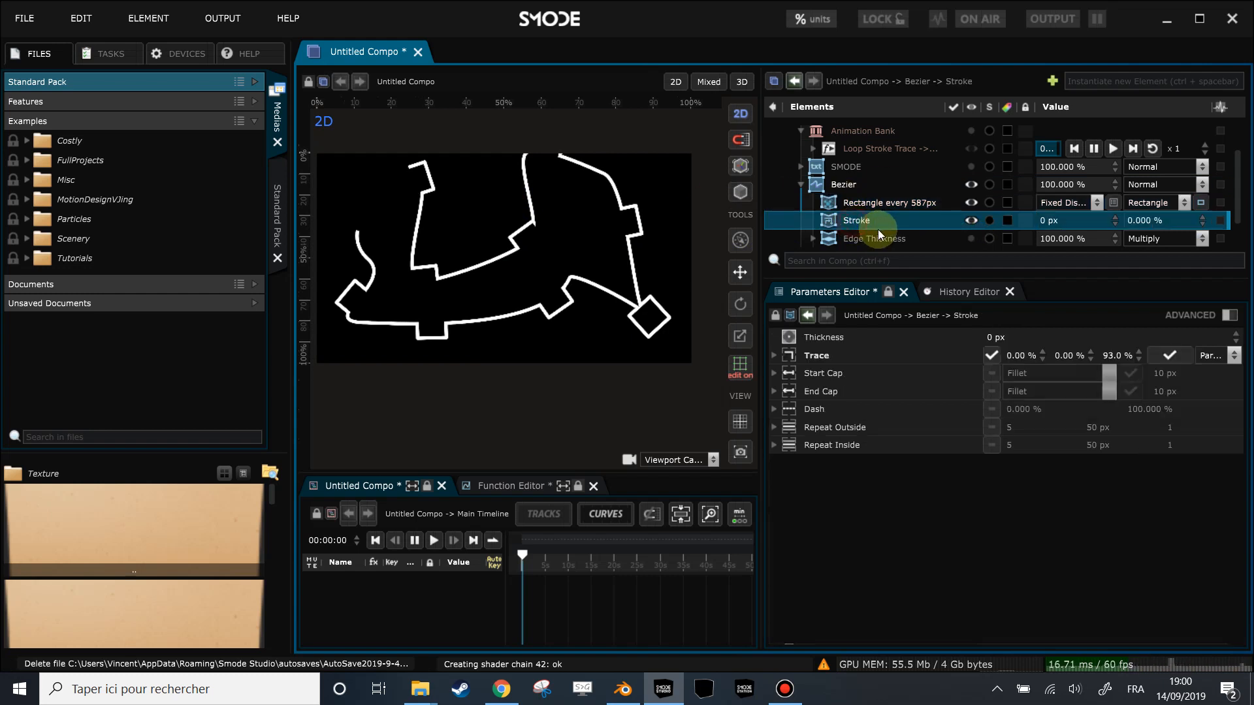
pyautogui.moveTo(1133, 355)
pyautogui.mouseDown()
pyautogui.moveTo(1132, 385)
pyautogui.moveTo(934, 199)
pyautogui.moveTo(844, 185)
pyautogui.mouseUp()
# Add a second Instantiate modifier to the Bezier and set its circles' Placement Scale to -11.4583 % by -20.3704 %
pyautogui.rightClick(842, 184)
pyautogui.moveTo(735, 221)
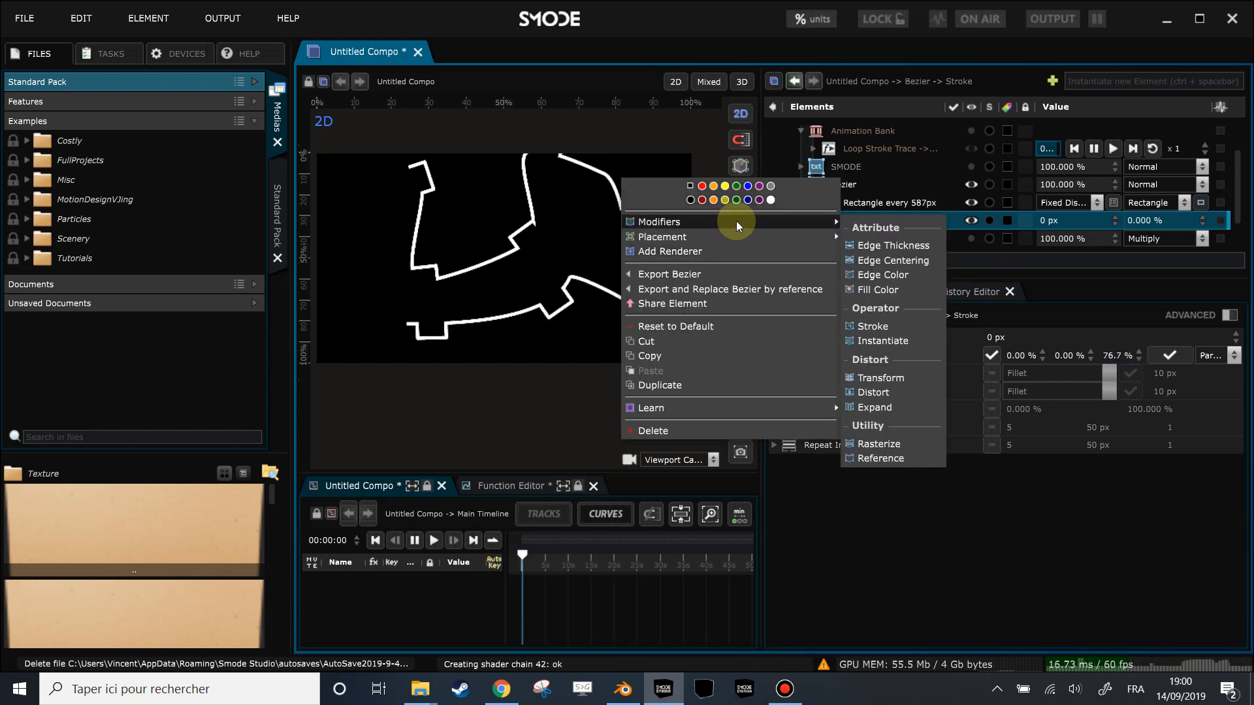
pyautogui.click(889, 341)
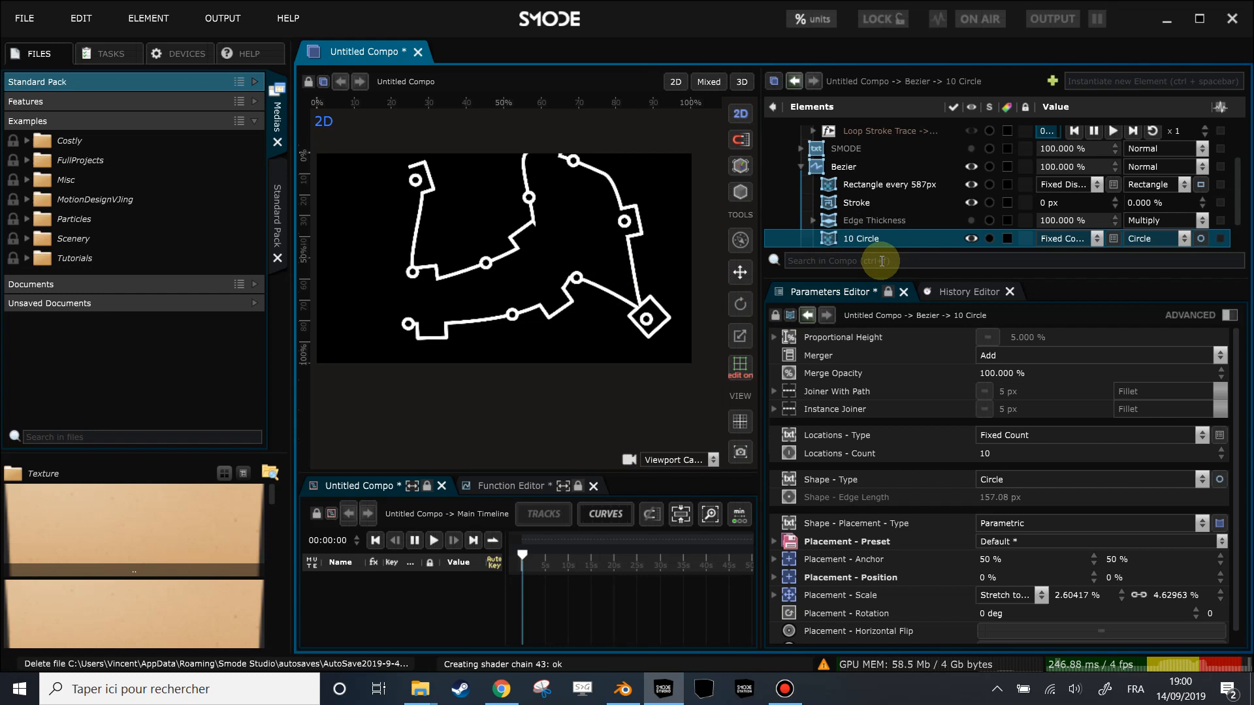
pyautogui.moveTo(1154, 594); pyautogui.dragTo(1112, 610)
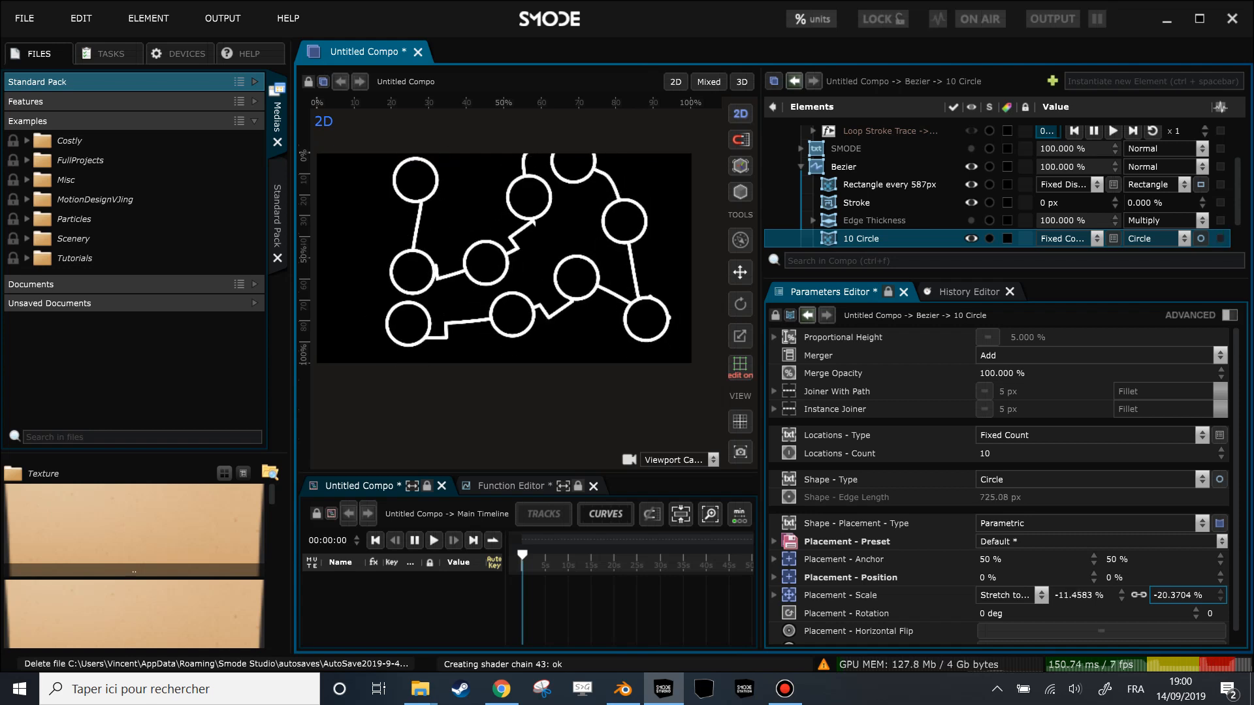
# Set the Stroke's last Trace value to 100 % and scale the rectangle instances to 4.29167 % by 7.62963 %
pyautogui.click(884, 199)
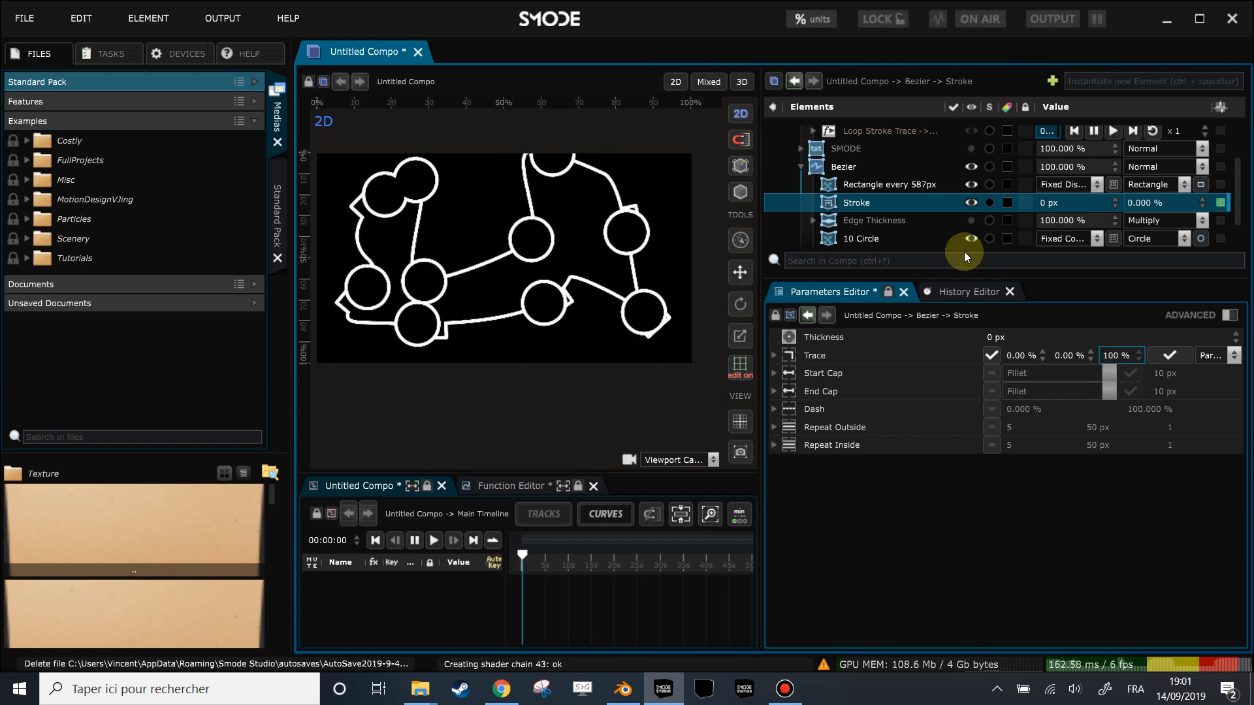
pyautogui.click(879, 183)
pyautogui.moveTo(1169, 605)
pyautogui.mouseDown()
pyautogui.moveTo(1168, 545)
pyautogui.moveTo(1169, 607)
pyautogui.moveTo(1192, 605)
pyautogui.mouseUp()
# Disable all of the Bezier's active modifiers and browse the list of modifiers that can be added to it
pyautogui.moveTo(971, 184); pyautogui.dragTo(971, 239)
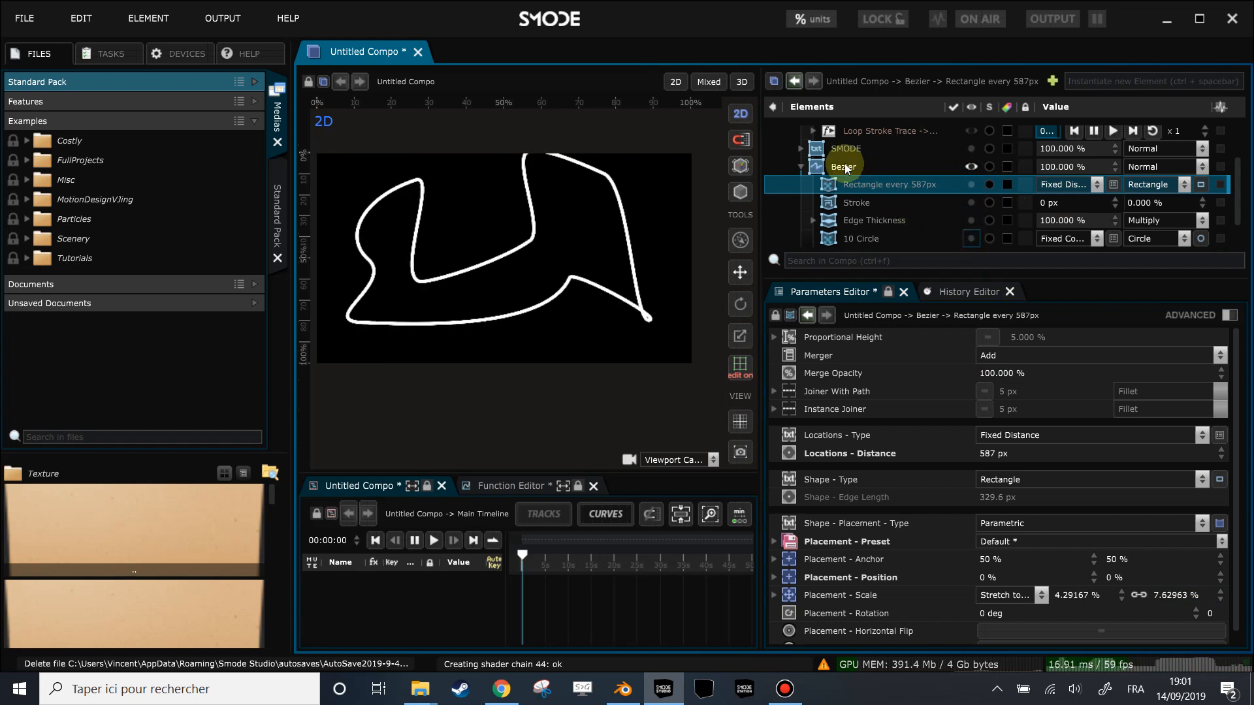
pyautogui.click(844, 166)
pyautogui.rightClick(844, 167)
pyautogui.moveTo(843, 213)
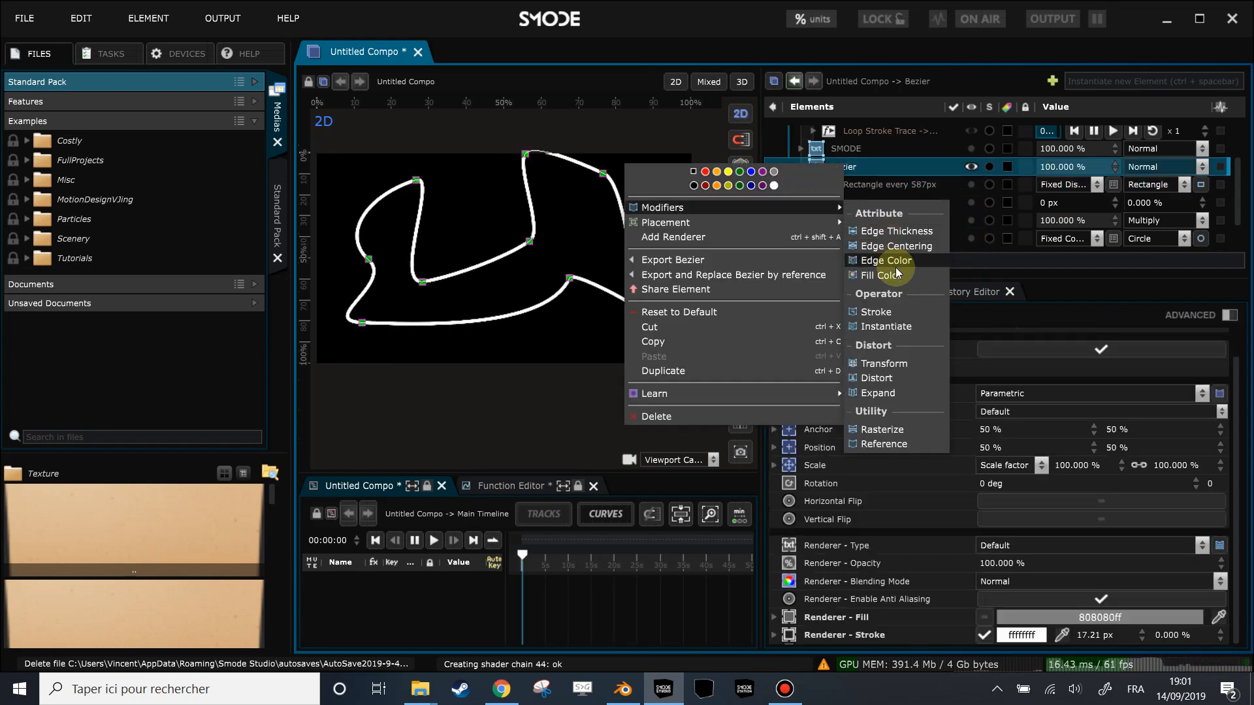
pyautogui.click(934, 184)
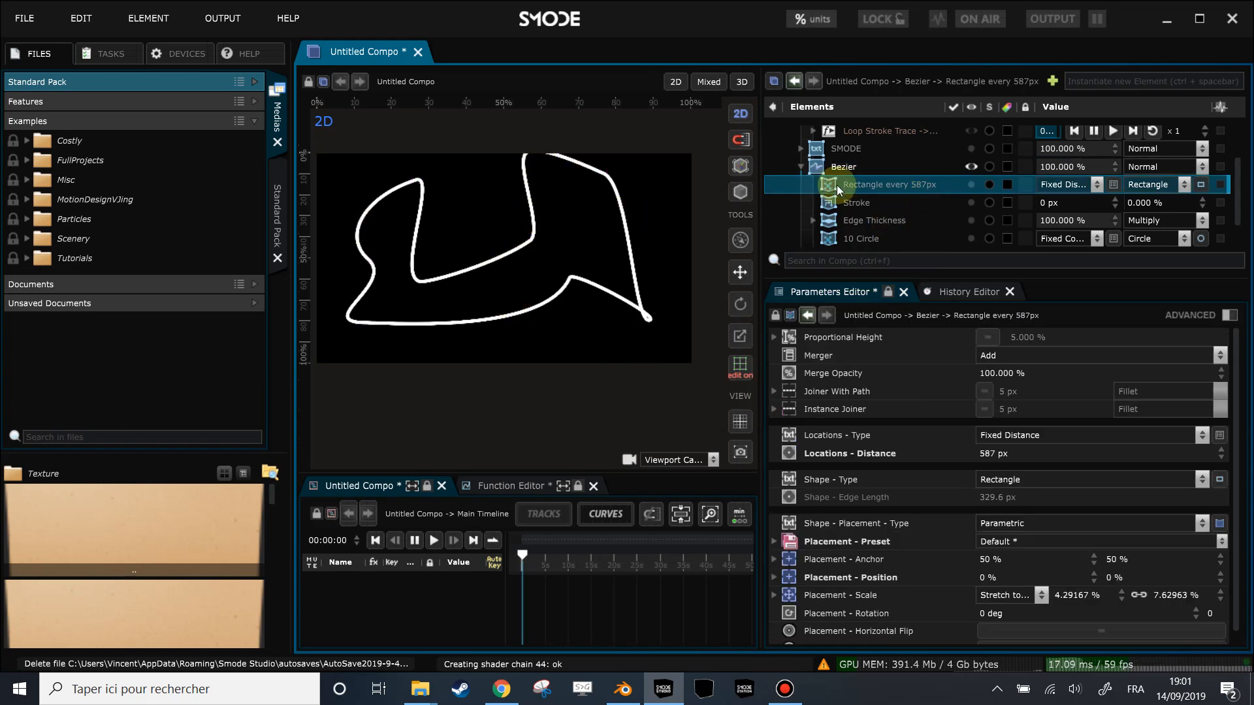
# Delete the Animation Bank, the SMODE text and the Bezier from the composition, keeping only the Main Timeline
pyautogui.click(804, 168)
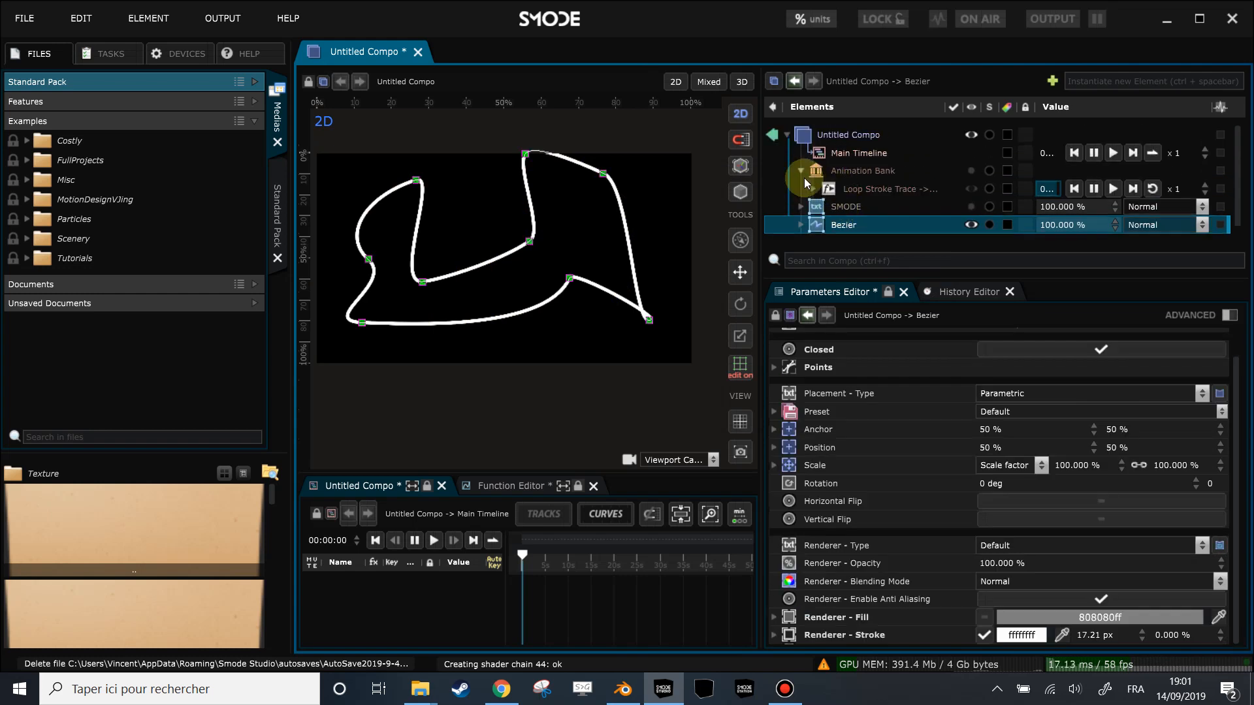
pyautogui.click(800, 173)
pyautogui.click(848, 170)
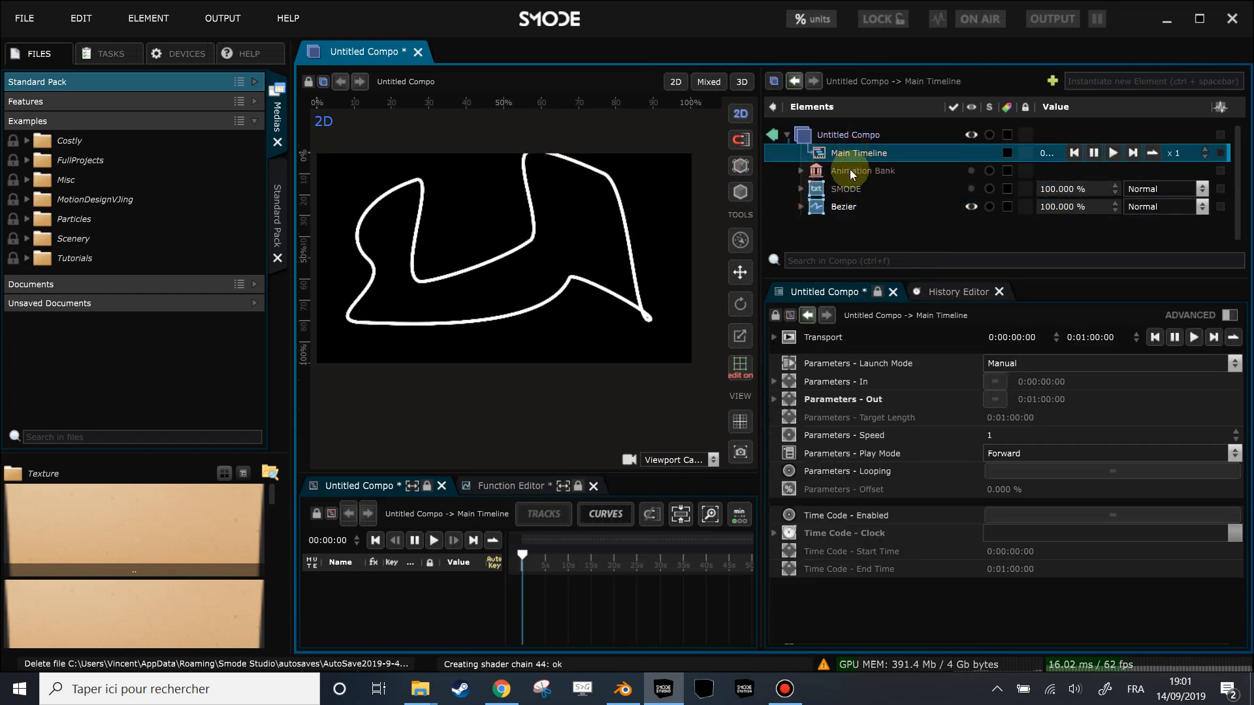
pyautogui.keyDown('shift'); pyautogui.click(847, 206); pyautogui.keyUp('shift')
pyautogui.press('Delete')
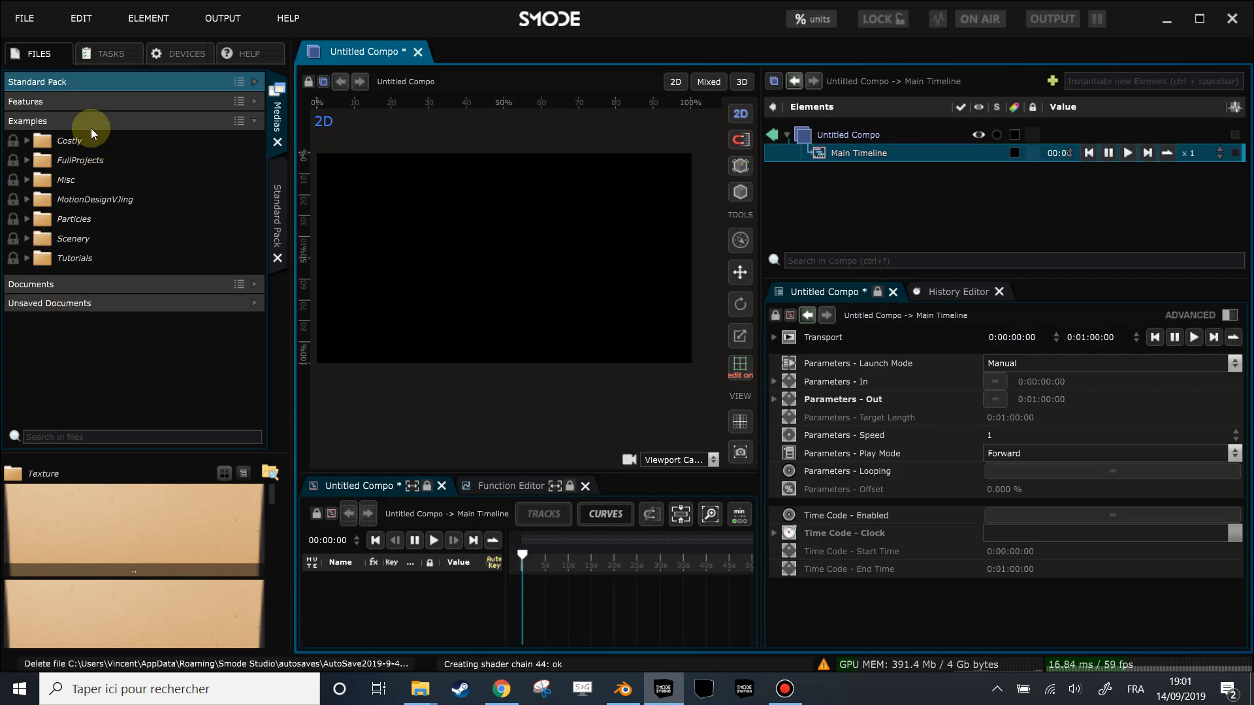
# Add Mountain.jpg and Roma God Rays.JPG from the Standard Pack's Texture/Exemple Images folder to the composition
pyautogui.click(88, 84)
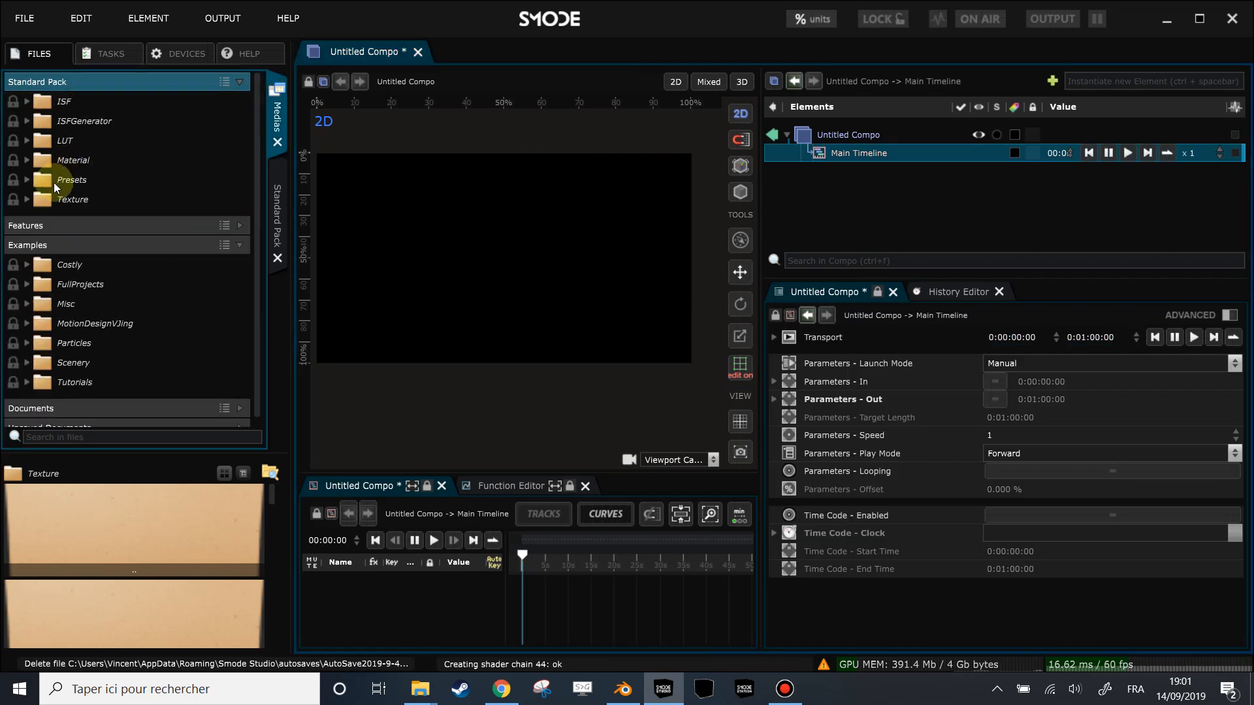
pyautogui.click(50, 199)
pyautogui.press('Up')
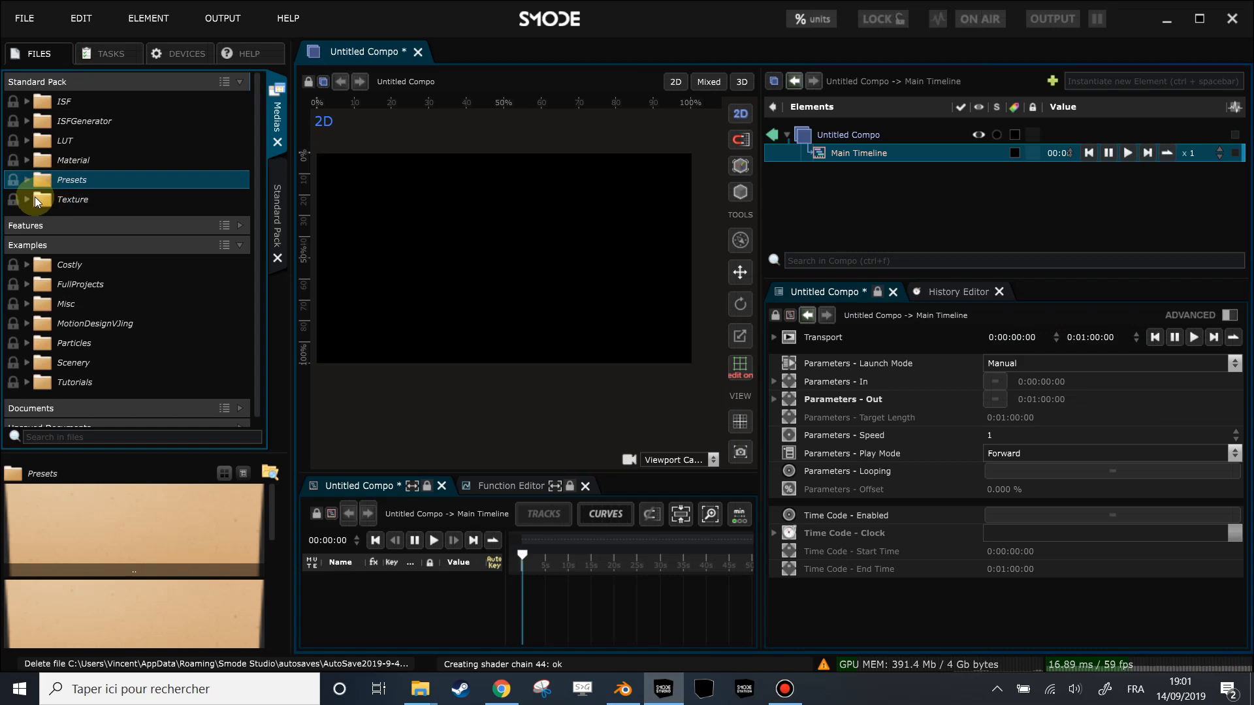
pyautogui.click(26, 199)
pyautogui.scroll(-1, 92, 237)
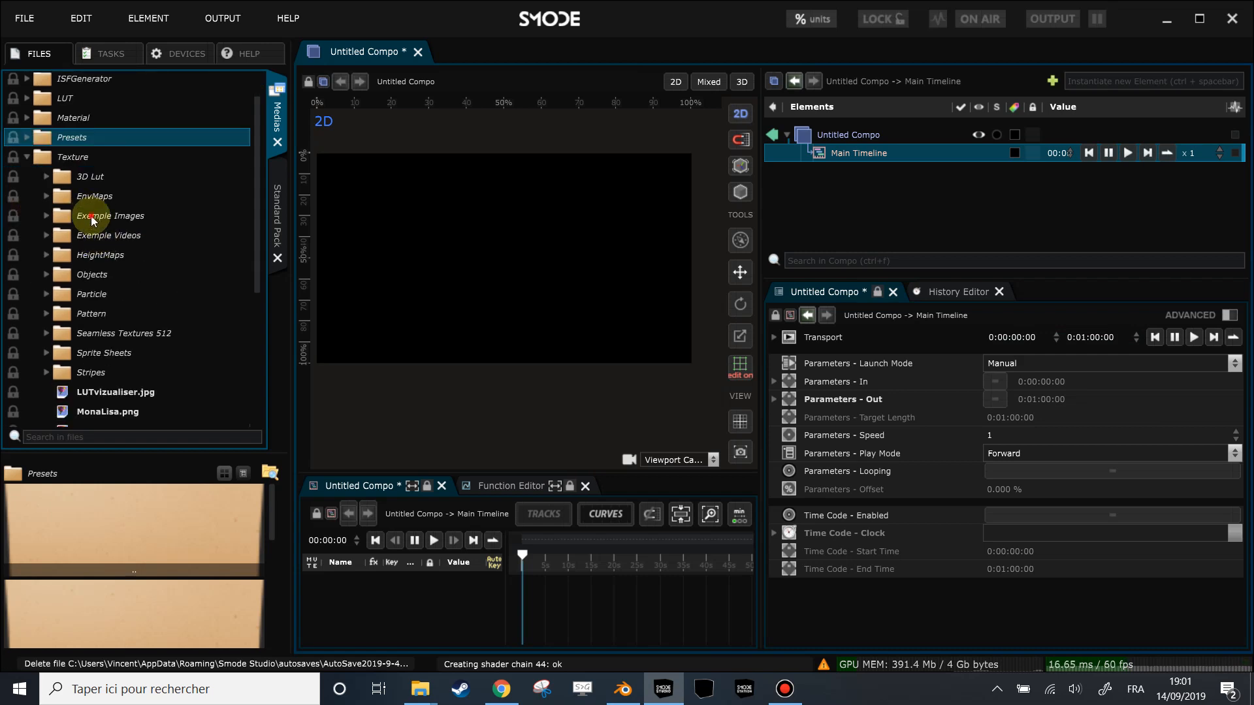
pyautogui.click(92, 216)
pyautogui.scroll(-3, 150, 612)
pyautogui.moveTo(149, 593); pyautogui.dragTo(998, 220)
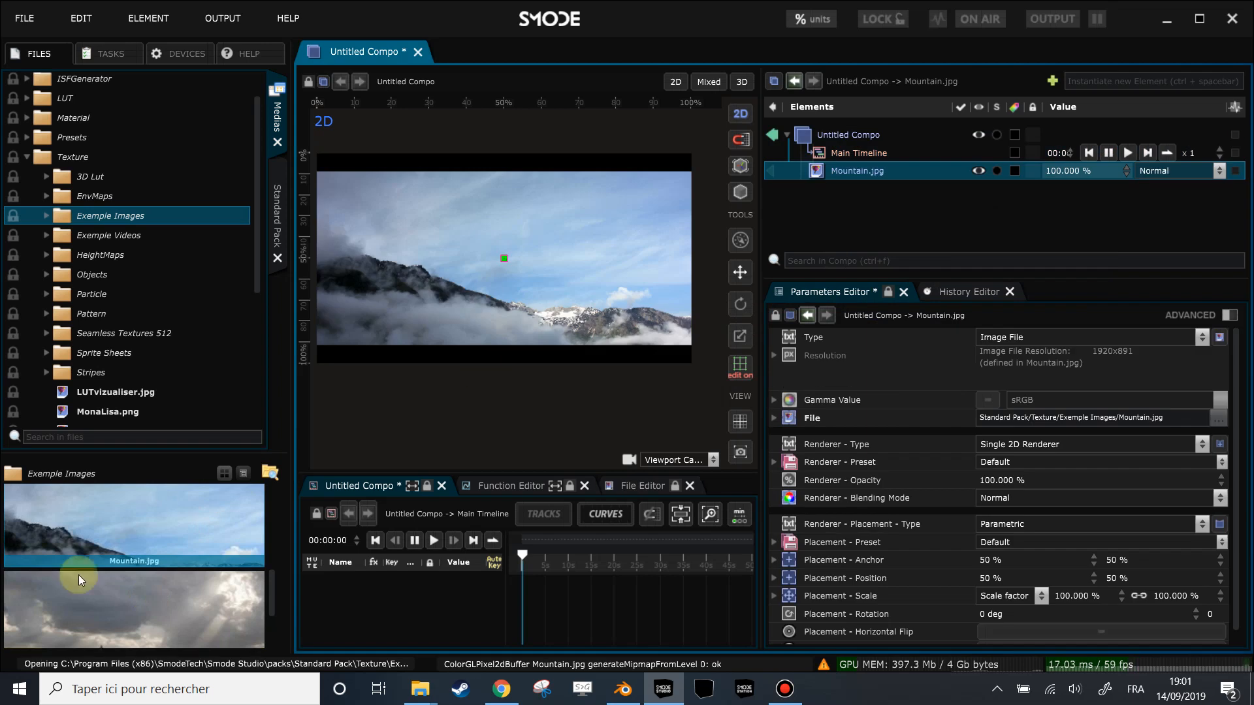
pyautogui.moveTo(215, 584); pyautogui.dragTo(916, 245)
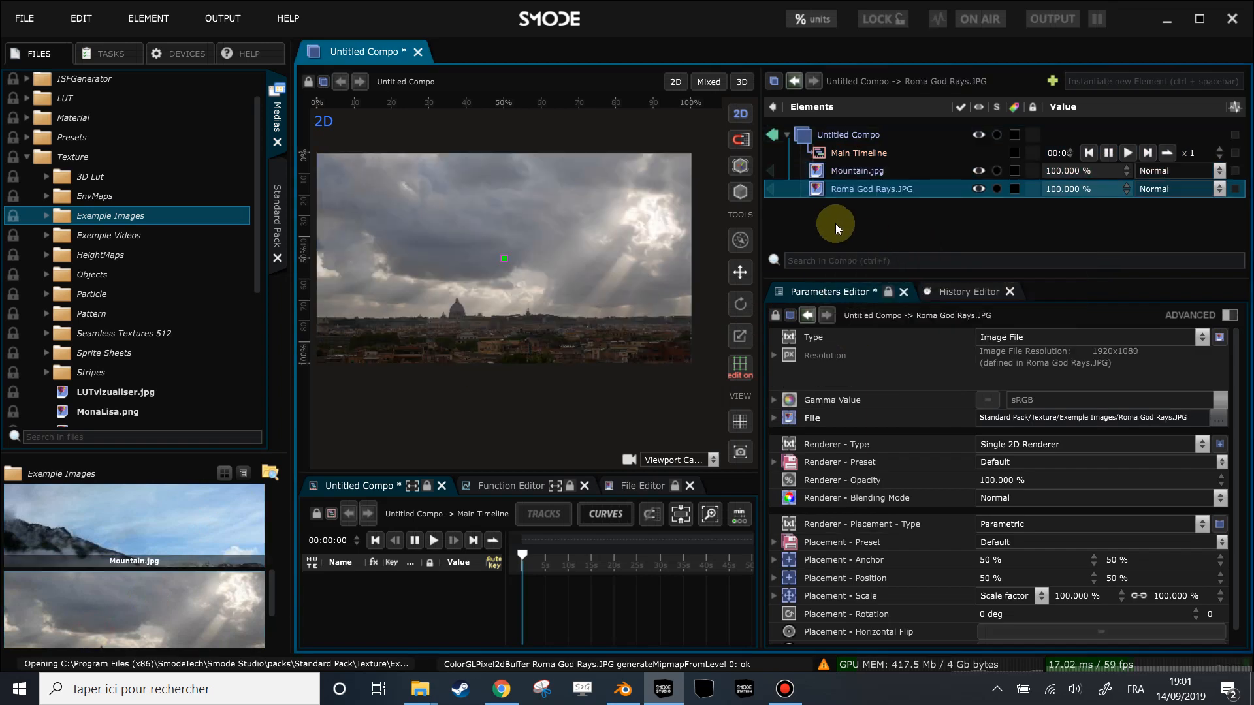
# Add a Bezier Mask to the Roma God Rays.JPG layer
pyautogui.rightClick(836, 190)
pyautogui.click(902, 234)
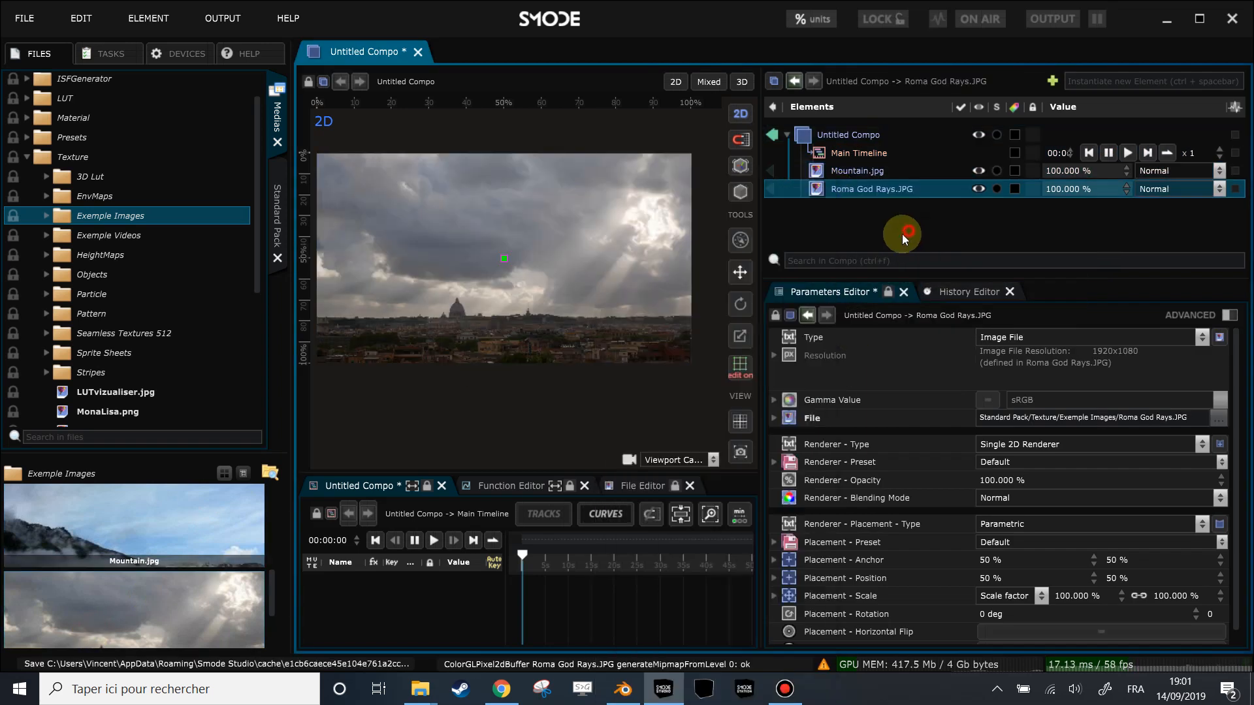
pyautogui.rightClick(830, 189)
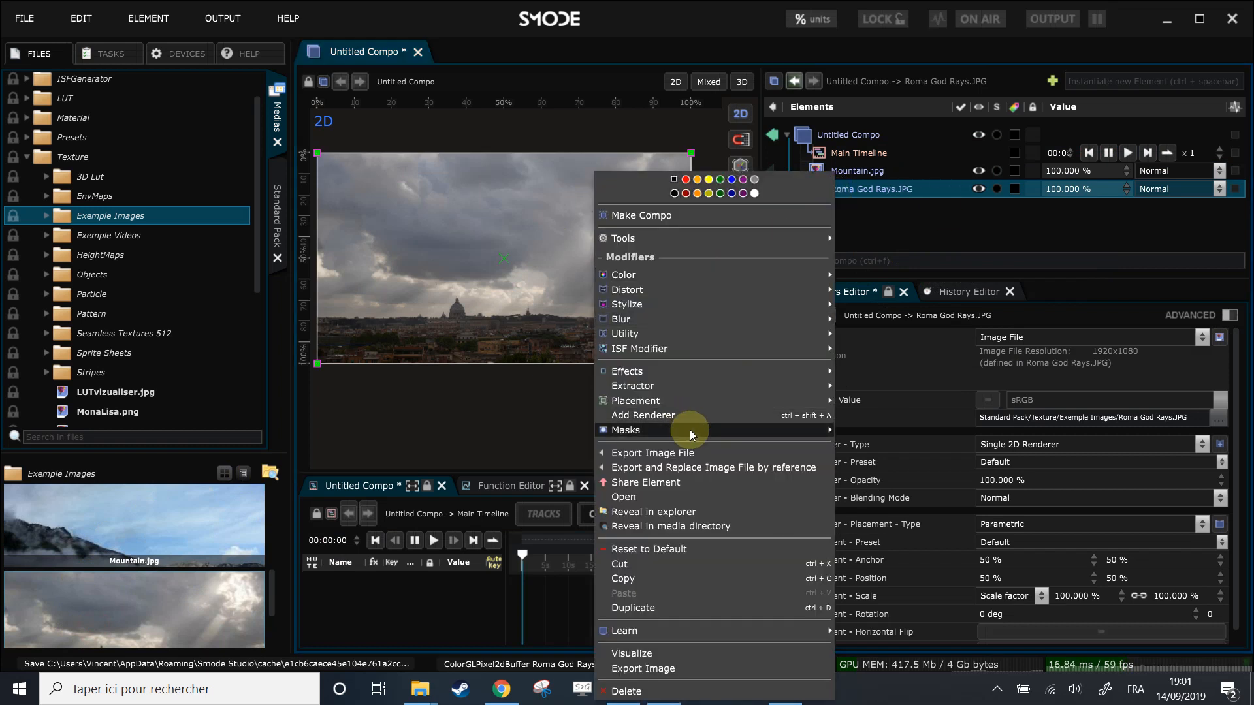
pyautogui.moveTo(692, 429)
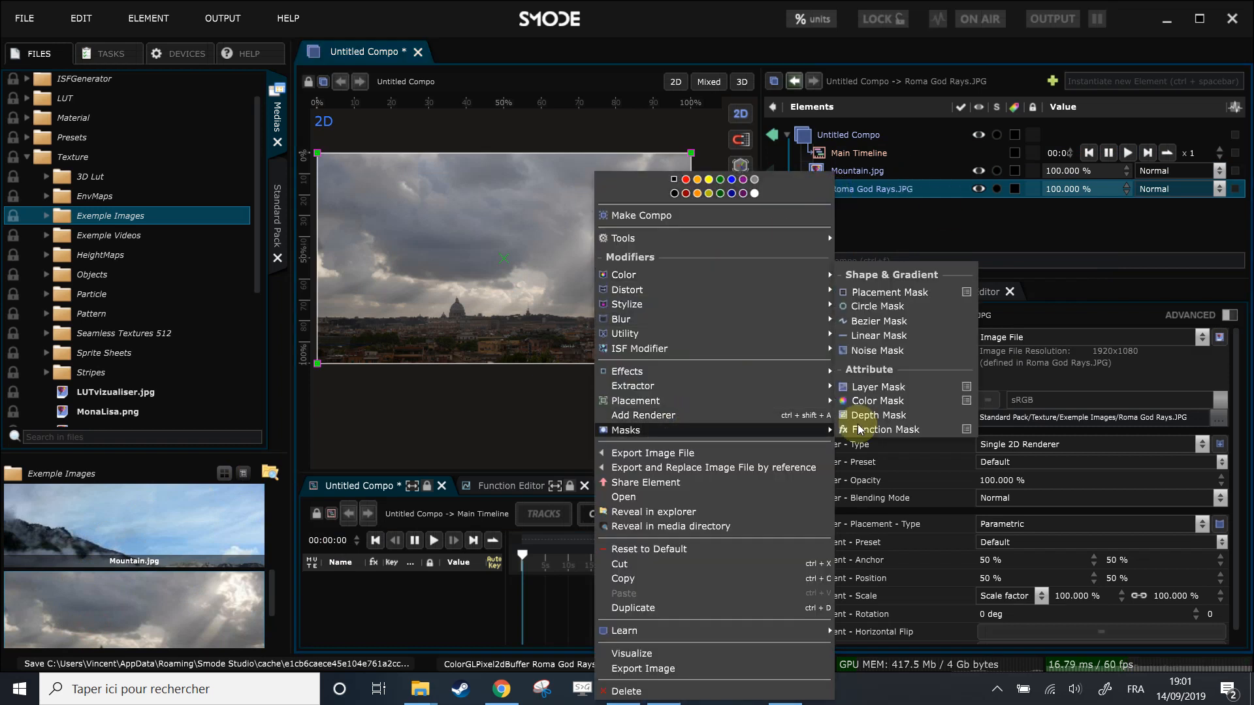
pyautogui.click(887, 326)
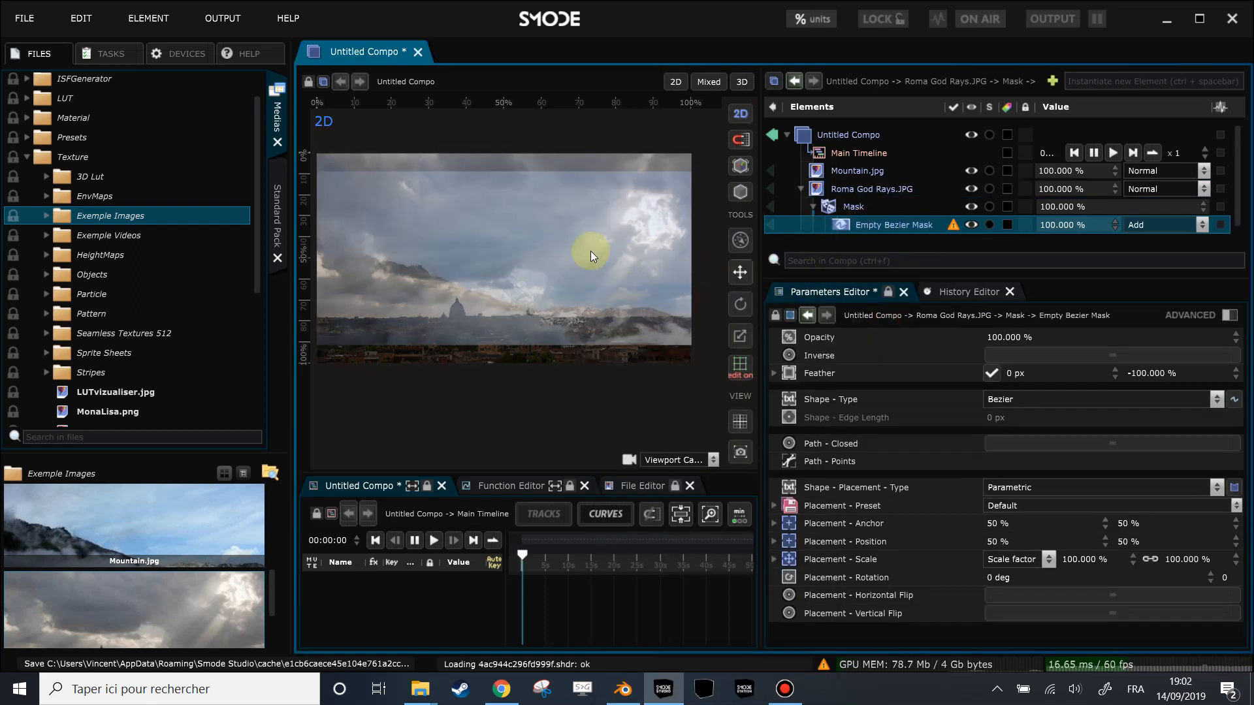
# Draw a closed, curved mask path around the central part of the image and adjust its starting point's tangent
pyautogui.click(558, 211)
pyautogui.moveTo(593, 284); pyautogui.dragTo(542, 338)
pyautogui.moveTo(432, 327); pyautogui.dragTo(363, 314)
pyautogui.click(362, 263)
pyautogui.click(491, 234)
pyautogui.moveTo(558, 211)
pyautogui.mouseDown()
pyautogui.moveTo(551, 190)
pyautogui.moveTo(562, 216)
pyautogui.mouseUp()
pyautogui.click(559, 212)
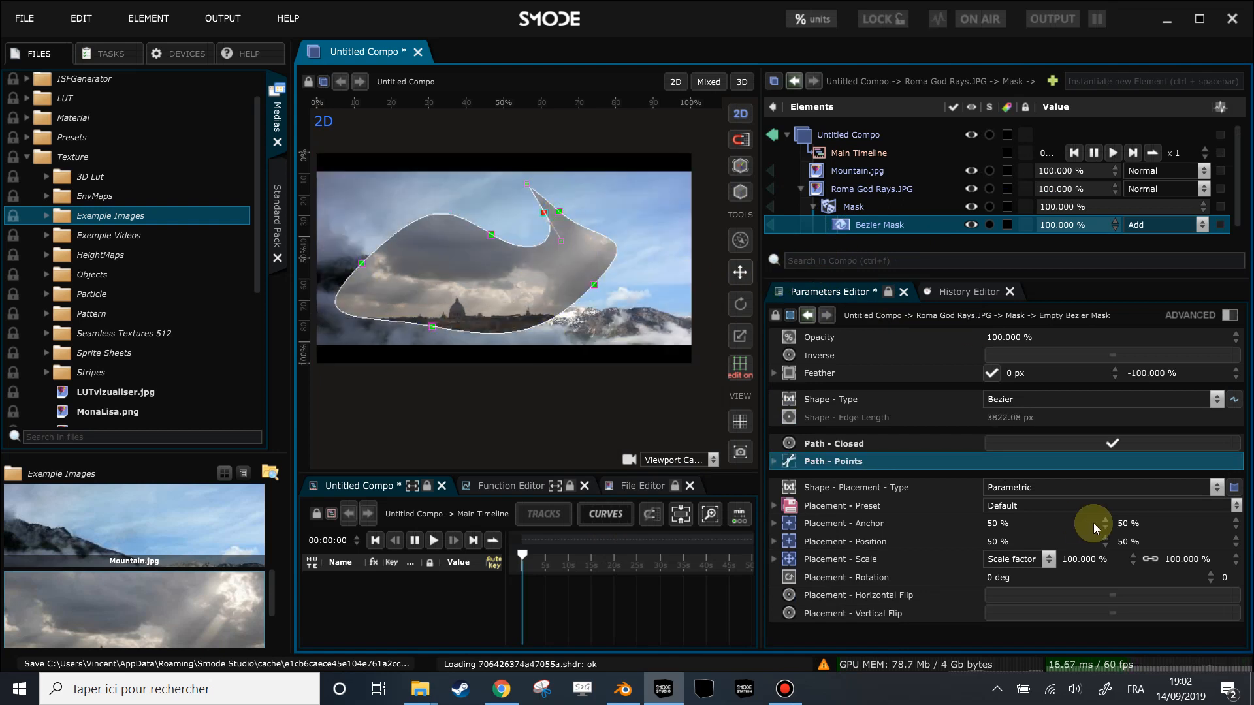
# Feather the Bezier Mask by 96.25 px and reshape its upper edge by moving existing points and adding one on the right
pyautogui.moveTo(1030, 377); pyautogui.dragTo(1097, 377)
pyautogui.moveTo(493, 232); pyautogui.dragTo(426, 211)
pyautogui.moveTo(592, 220); pyautogui.dragTo(607, 258)
pyautogui.scroll(-1, 597, 244)
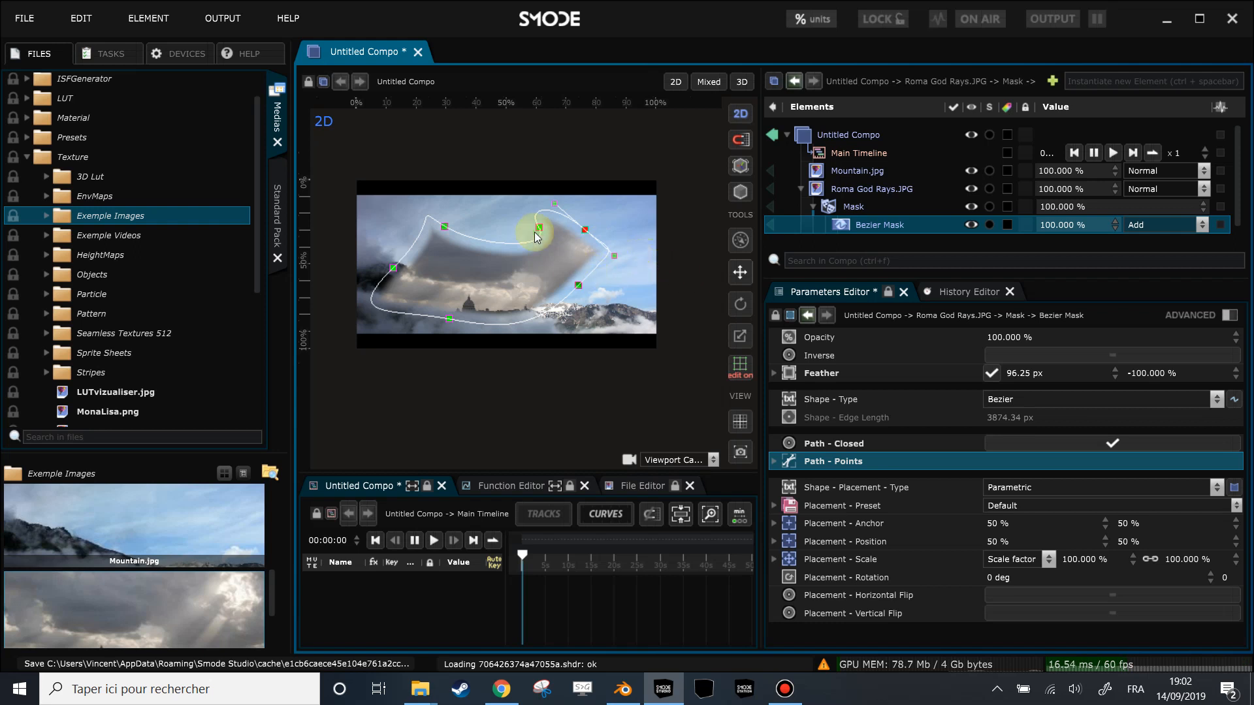
pyautogui.moveTo(542, 234); pyautogui.dragTo(513, 236)
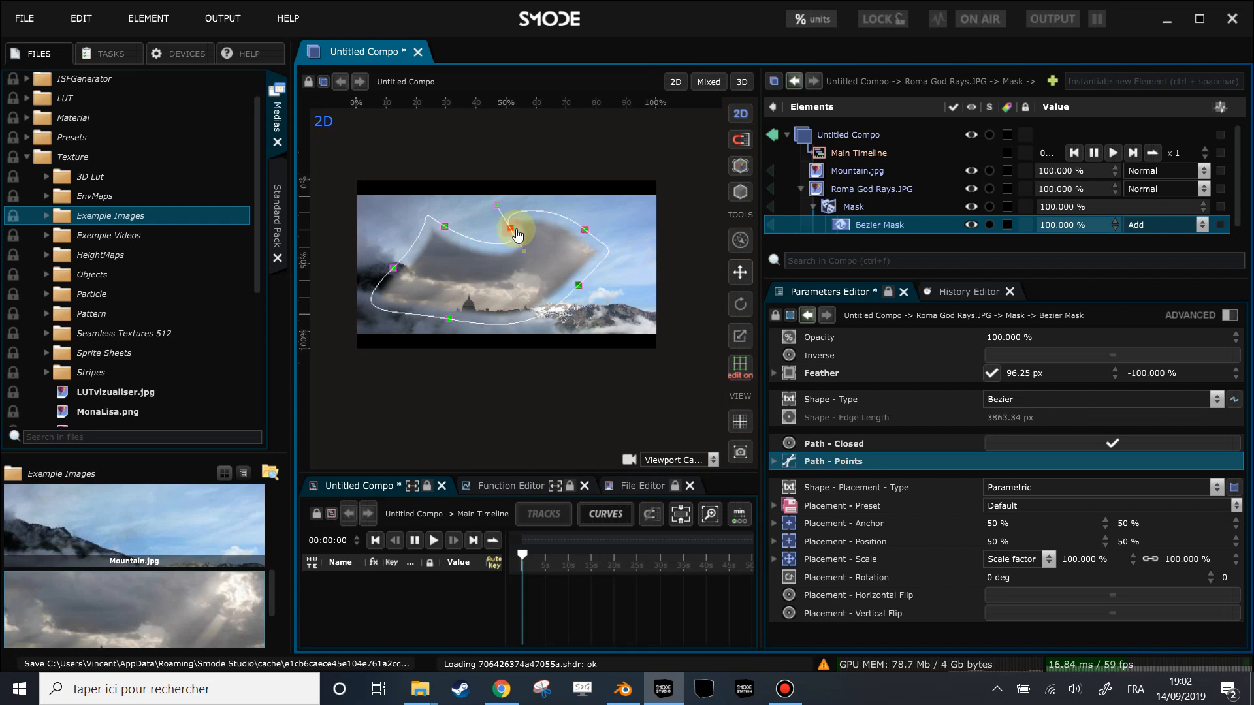